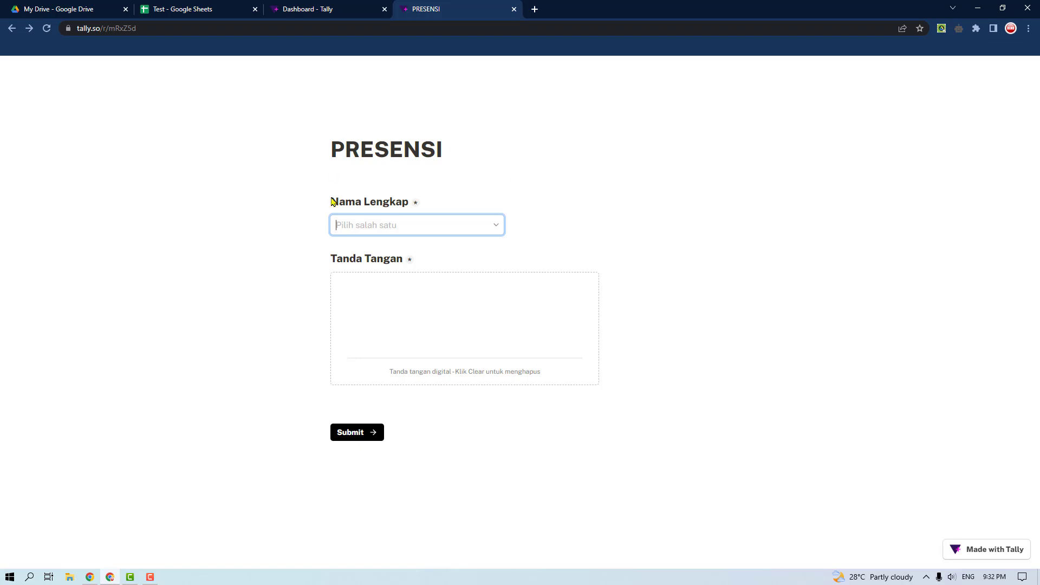
# Step: Fill in the PRESENSI form by choosing a full name and drawing a signature, and submit it
pyautogui.click(494, 226)
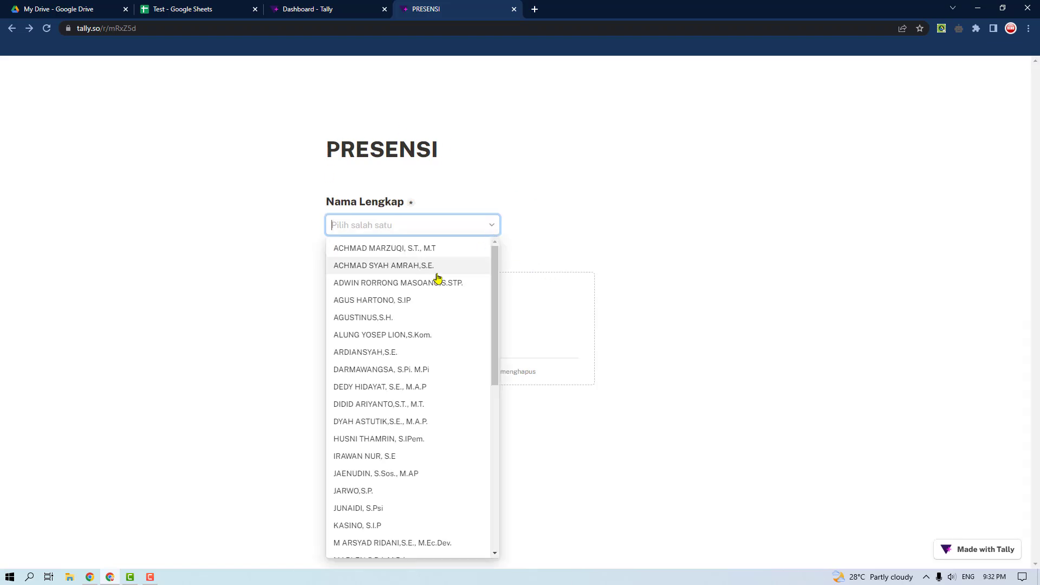
pyautogui.click(436, 276)
pyautogui.moveTo(485, 287)
pyautogui.mouseDown()
pyautogui.moveTo(395, 298)
pyautogui.moveTo(478, 294)
pyautogui.mouseUp()
pyautogui.click(361, 435)
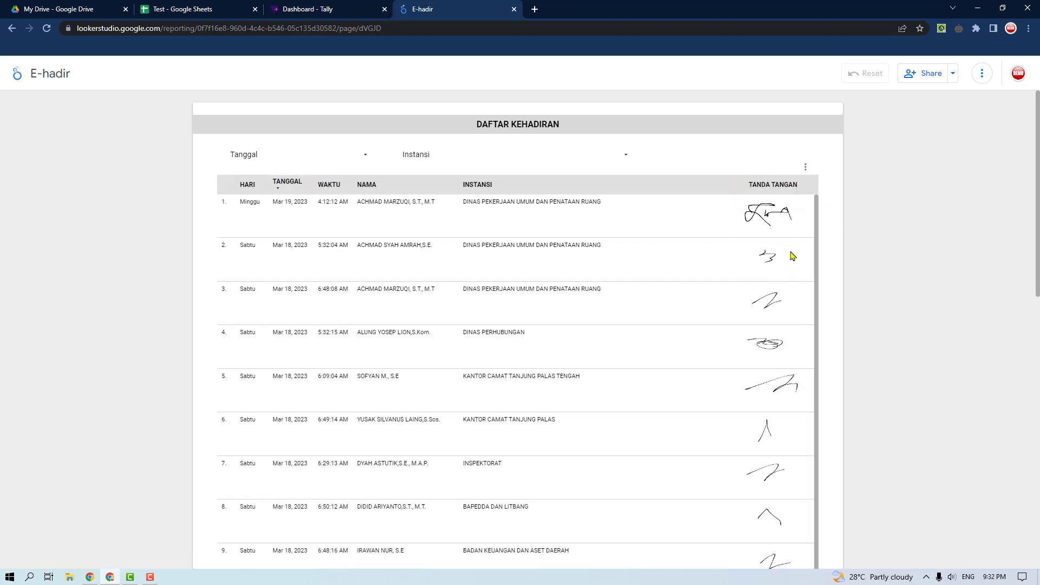
pyautogui.hotkey('alt', 'Left')
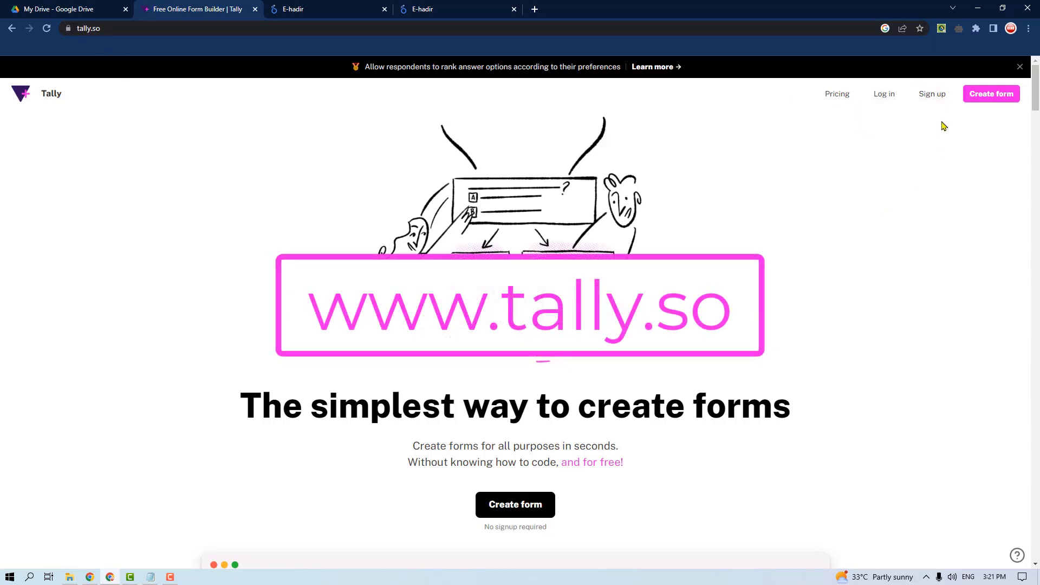
# Step: Sign up for a Tally account with the first name, last name, email and account password
pyautogui.click(933, 95)
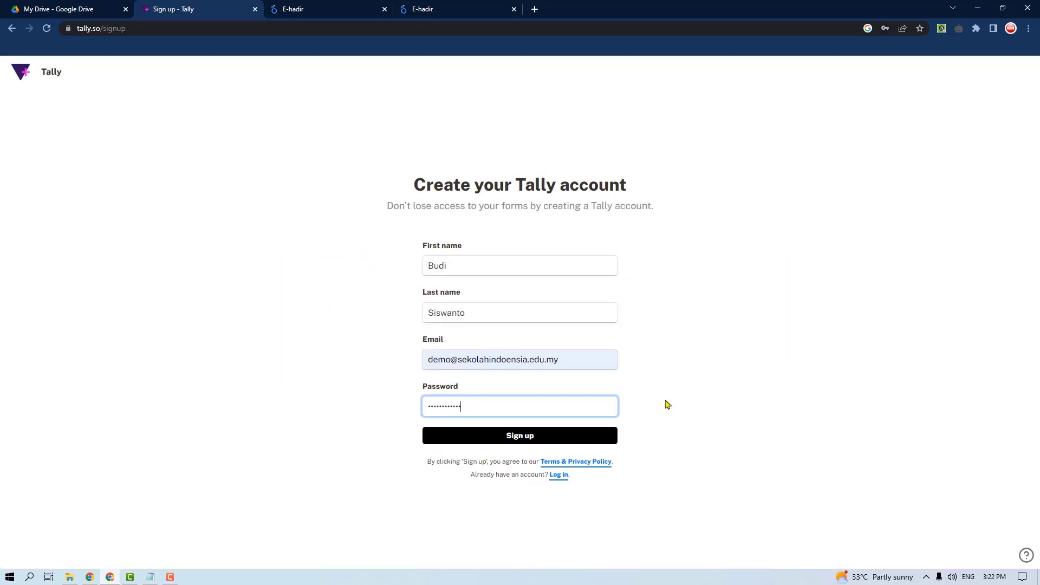
pyautogui.click(546, 437)
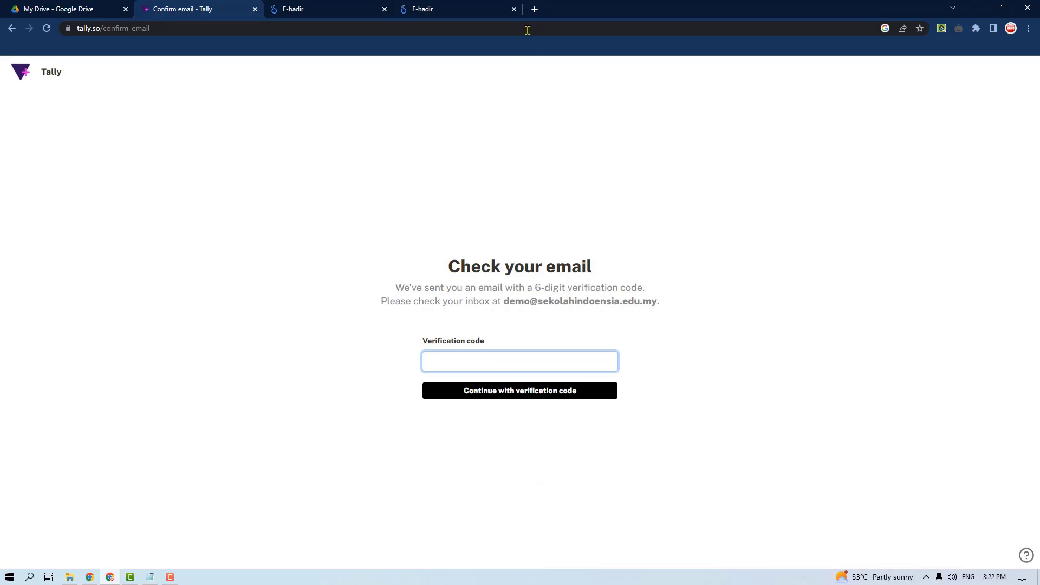
# Step: Switch to Gmail in a new browser tab and copy the verification code from the Tally Forms email
pyautogui.click(535, 9)
pyautogui.click(937, 73)
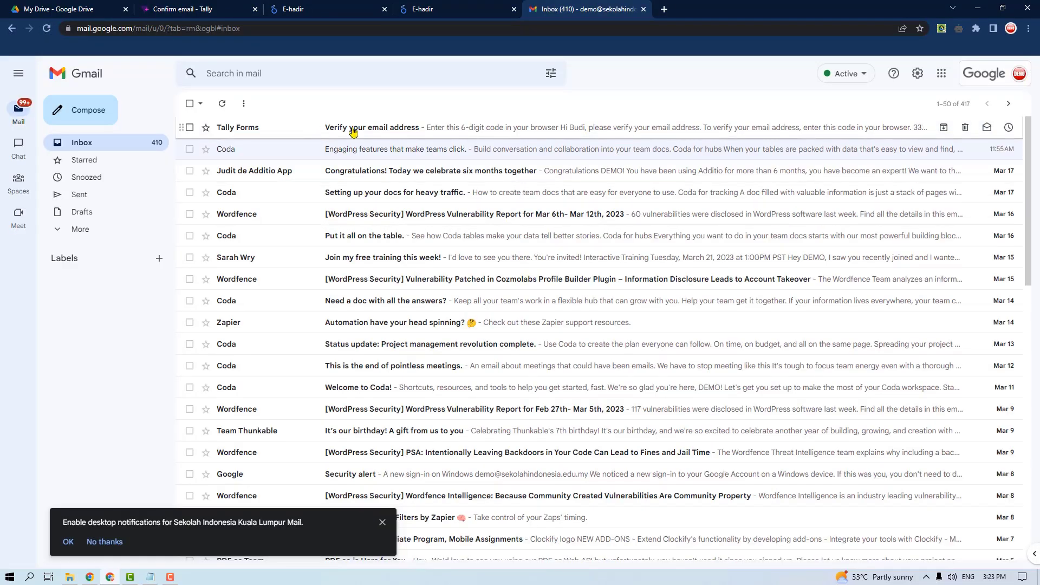
pyautogui.click(371, 130)
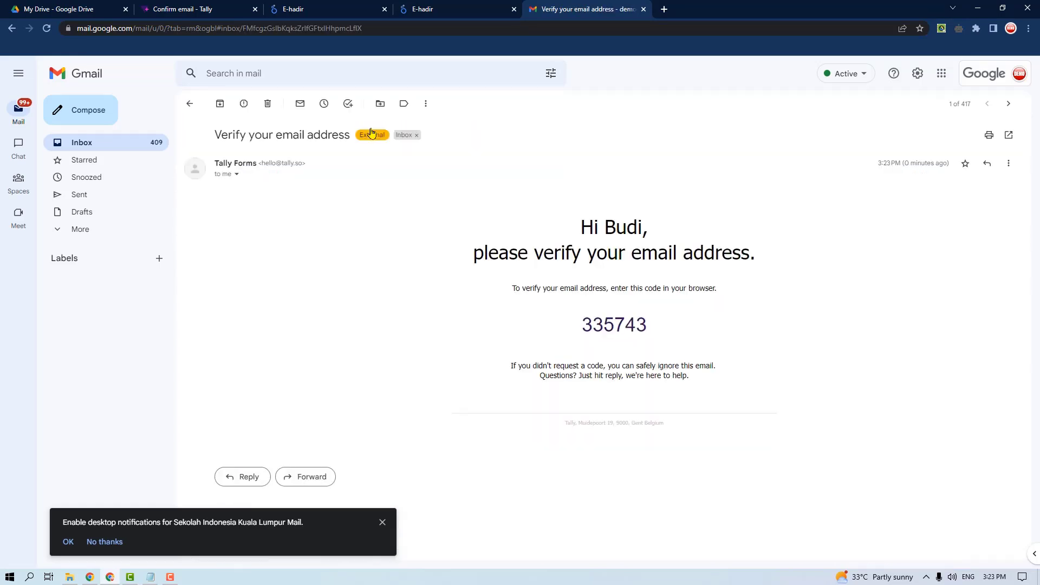
pyautogui.moveTo(582, 373); pyautogui.dragTo(664, 375)
pyautogui.rightClick(618, 365)
pyautogui.click(677, 370)
pyautogui.click(183, 10)
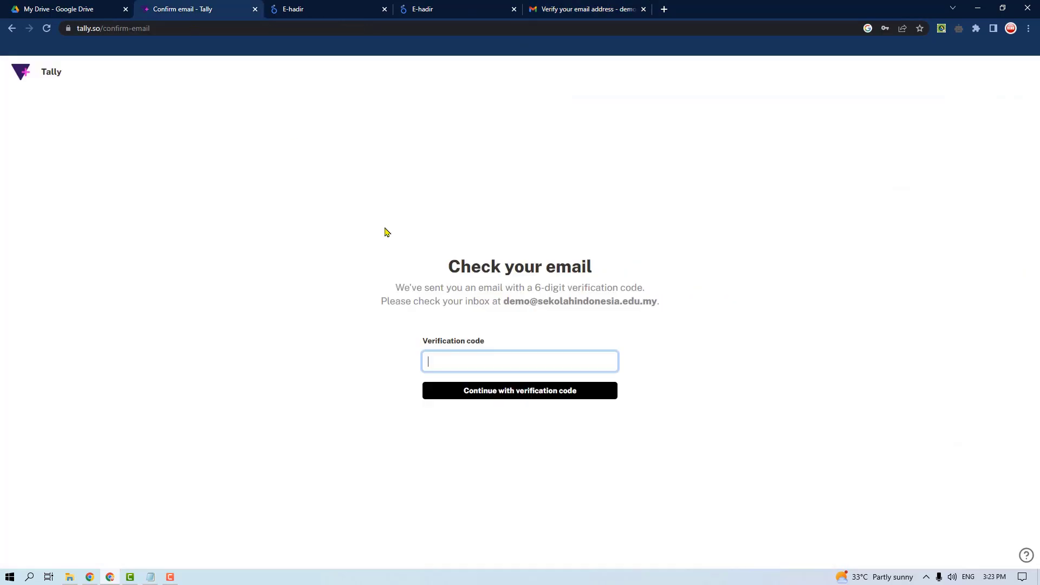
pyautogui.rightClick(481, 356)
pyautogui.click(523, 443)
pyautogui.click(519, 393)
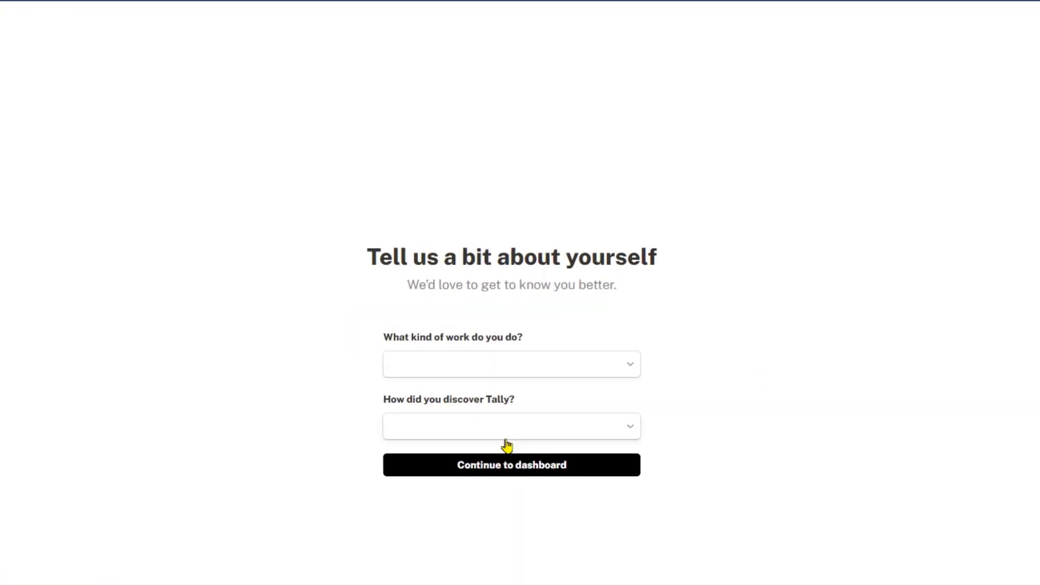
# Step: Answer the profile questions with Educator as the kind of work and YouTube as the discovery source, and continue to the dashboard
pyautogui.click(630, 364)
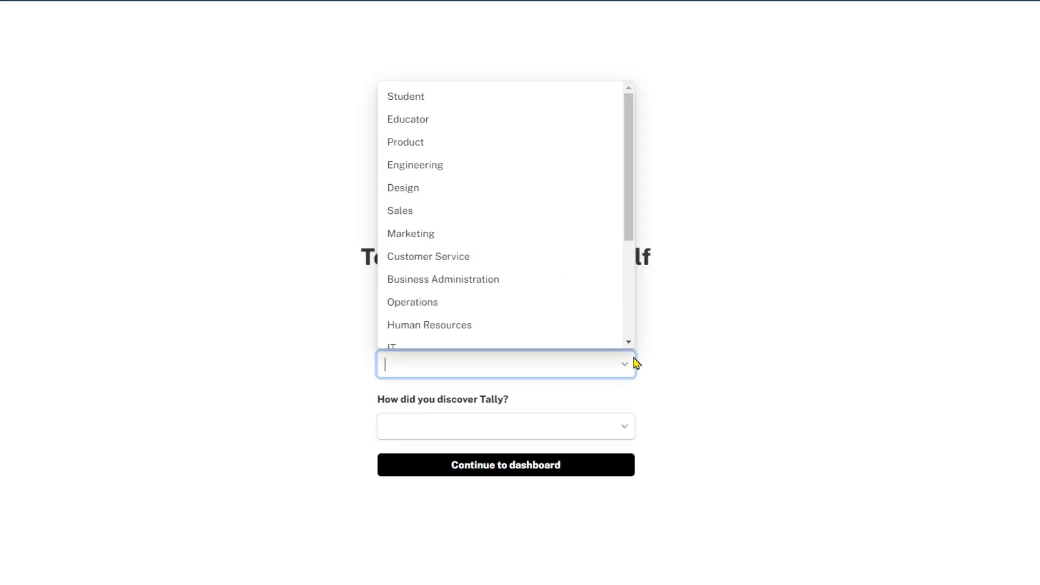
pyautogui.click(443, 120)
pyautogui.click(630, 426)
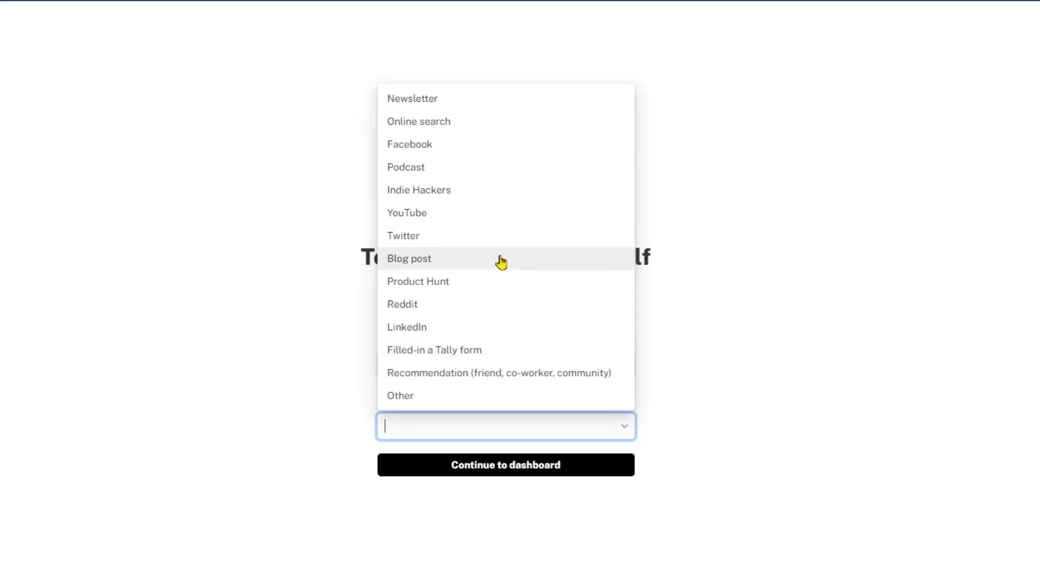
pyautogui.click(434, 215)
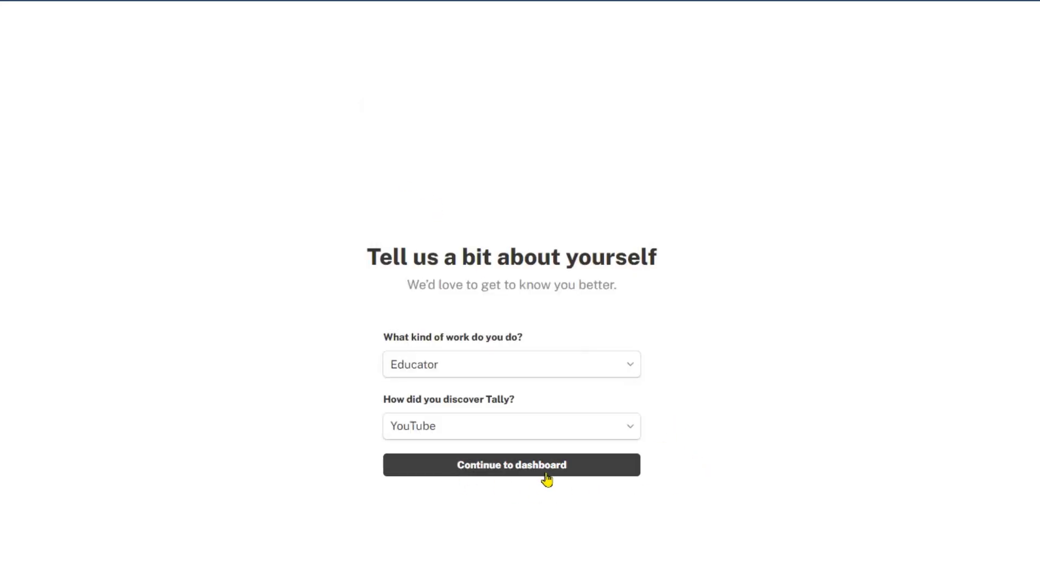
pyautogui.click(521, 471)
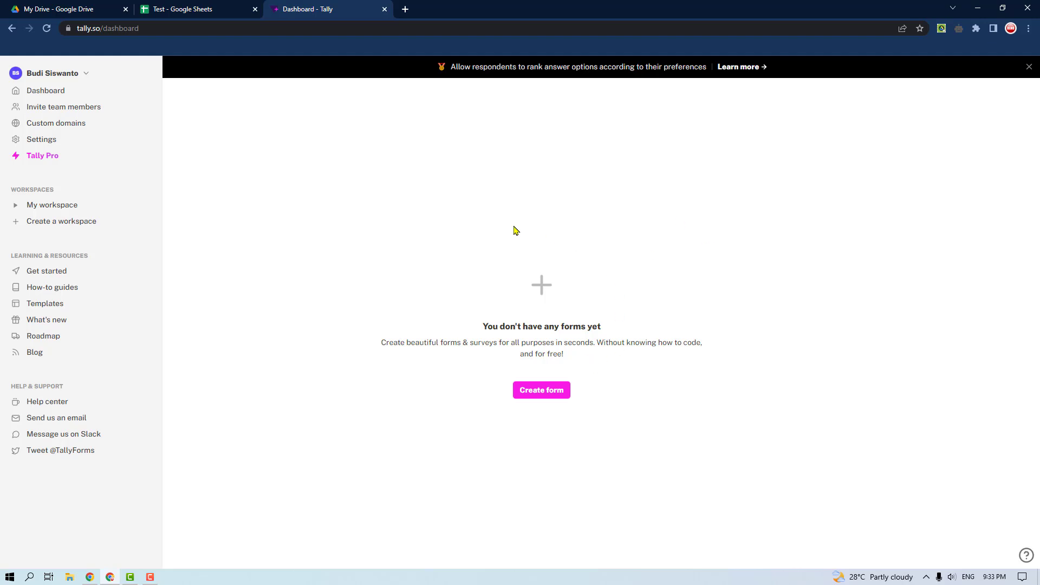
# Step: Create a new form titled "e-hadir"
pyautogui.click(544, 394)
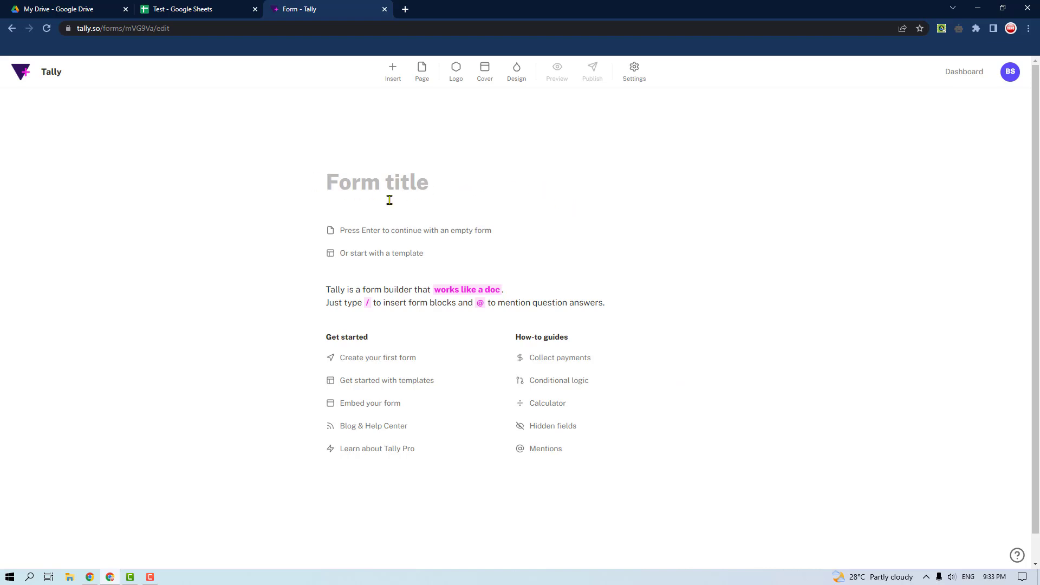
pyautogui.write('e-')
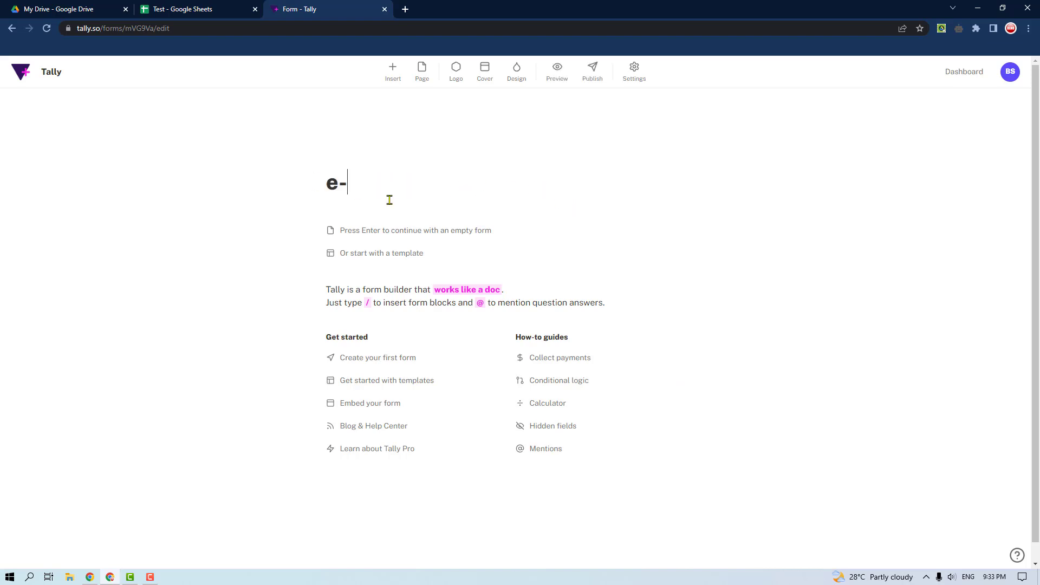
pyautogui.write('hadir')
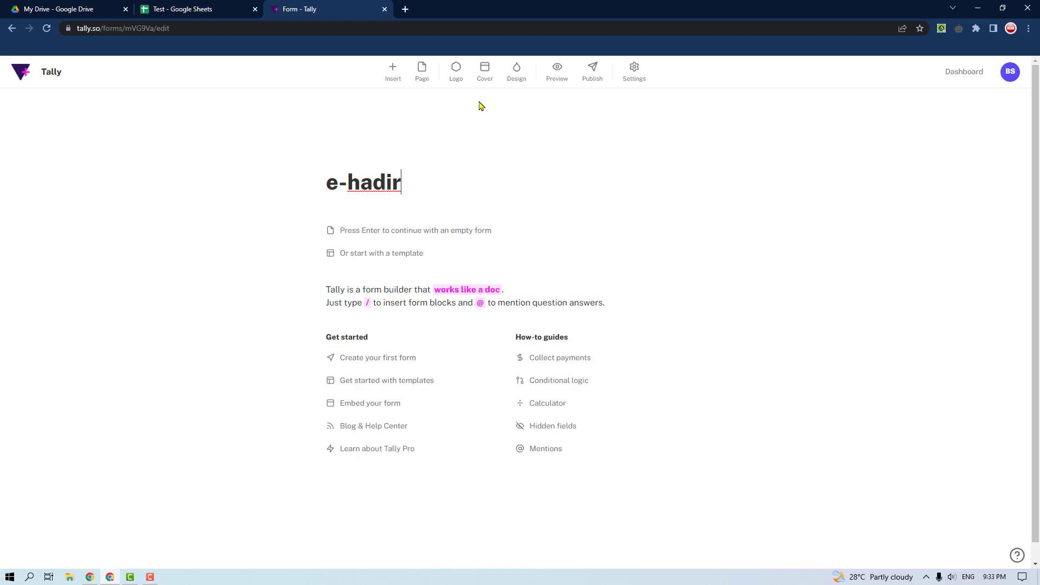
# Step: Insert a Question + Dropdown block below the form title and name the question "Nama Lengkap"
pyautogui.click(393, 73)
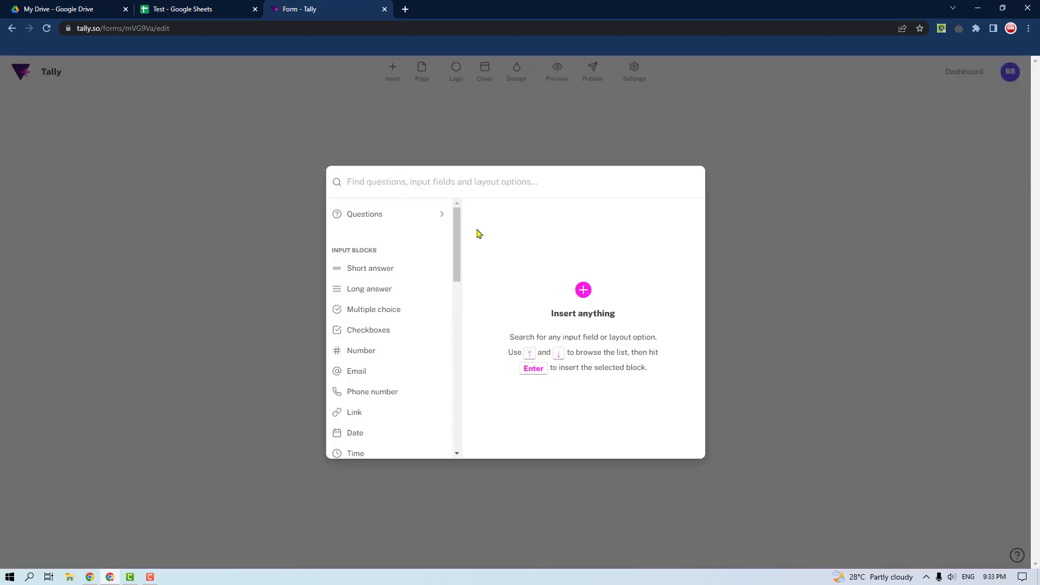
pyautogui.click(384, 216)
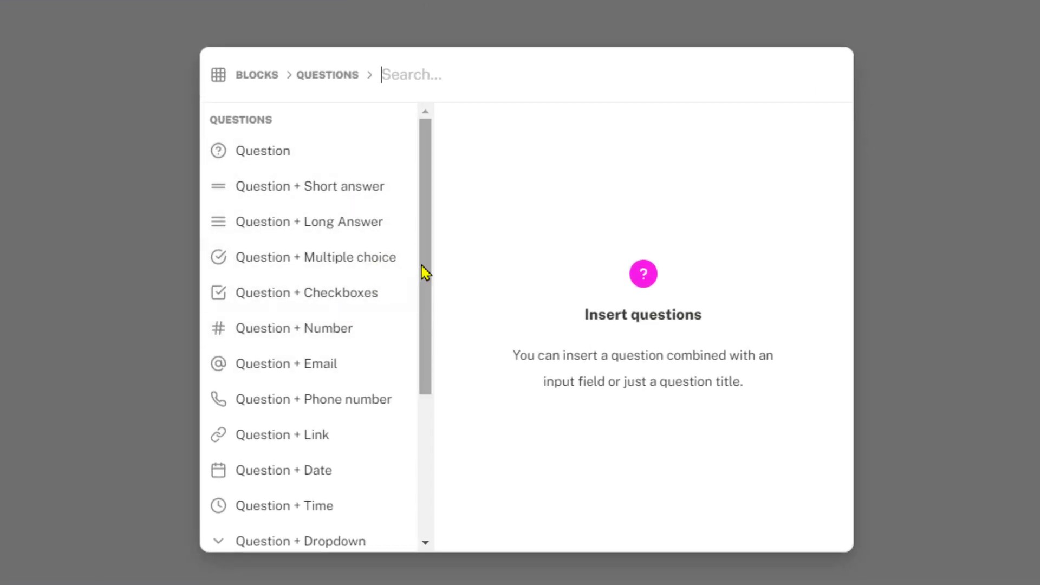
pyautogui.scroll(-3, 425, 274)
pyautogui.scroll(-1, 427, 368)
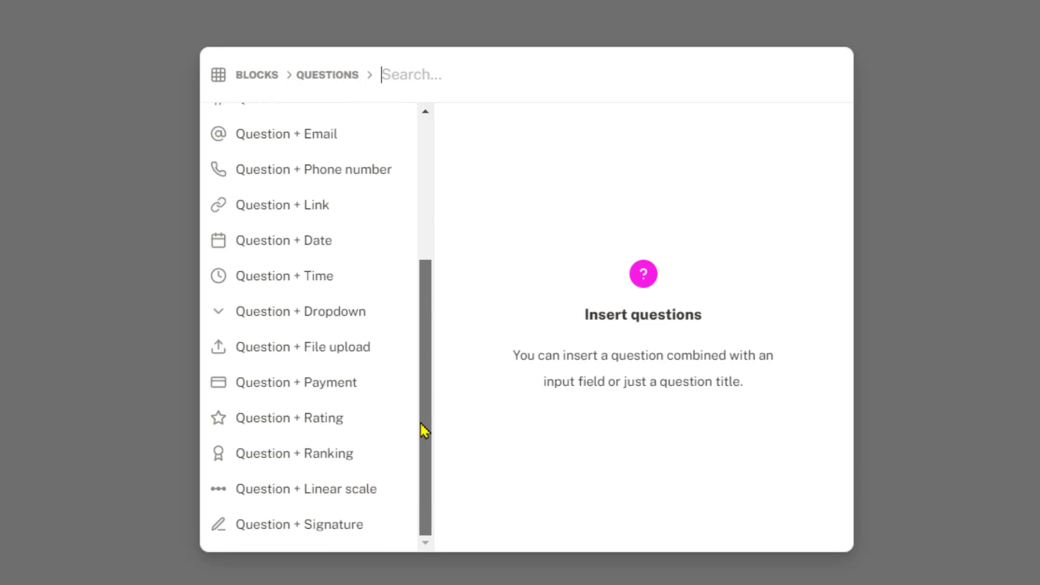
pyautogui.moveTo(428, 424)
pyautogui.mouseDown()
pyautogui.moveTo(430, 222)
pyautogui.moveTo(420, 438)
pyautogui.mouseUp()
pyautogui.click(294, 318)
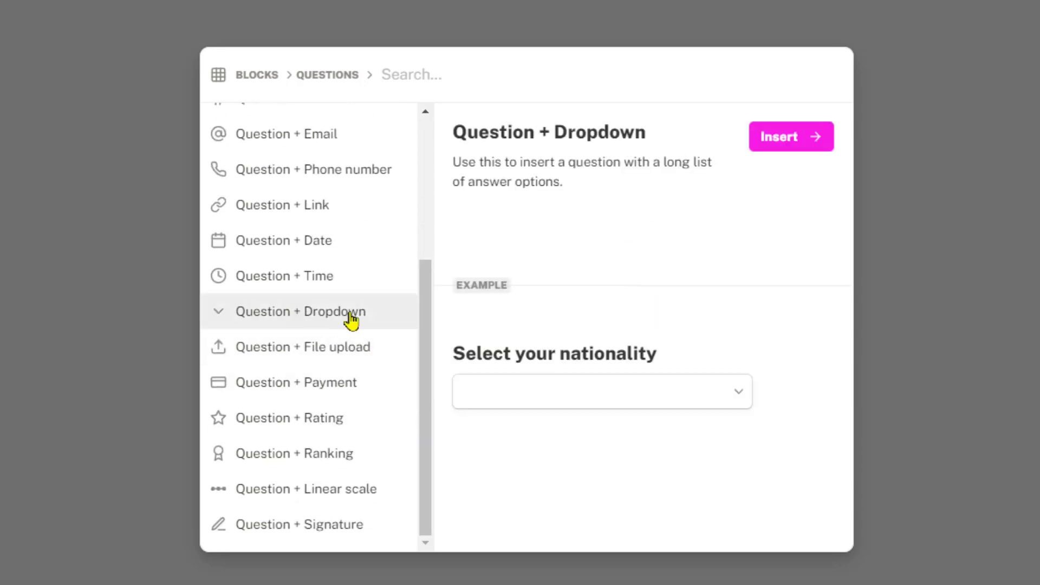
pyautogui.click(787, 143)
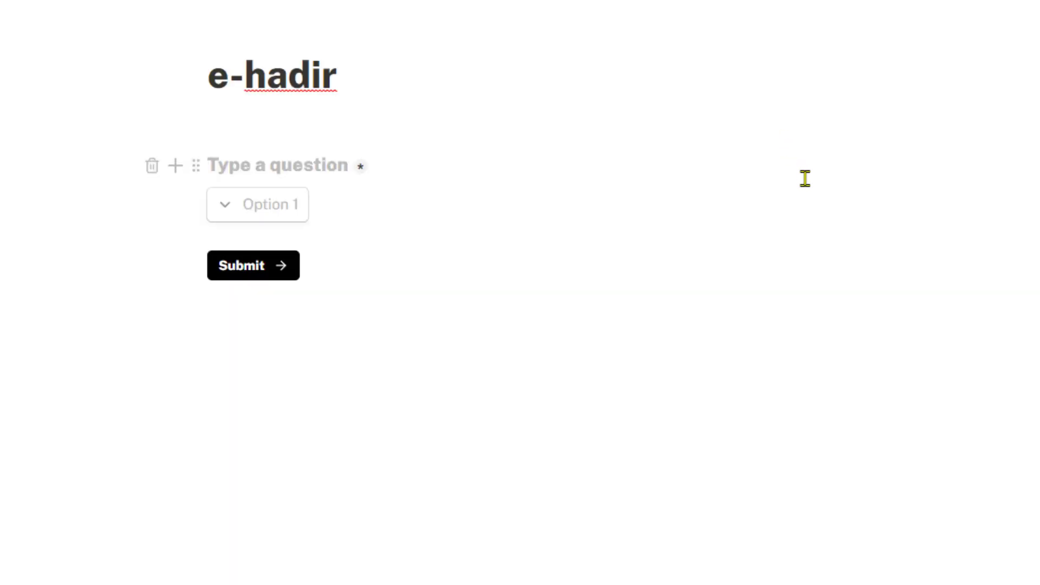
pyautogui.write('Namas')
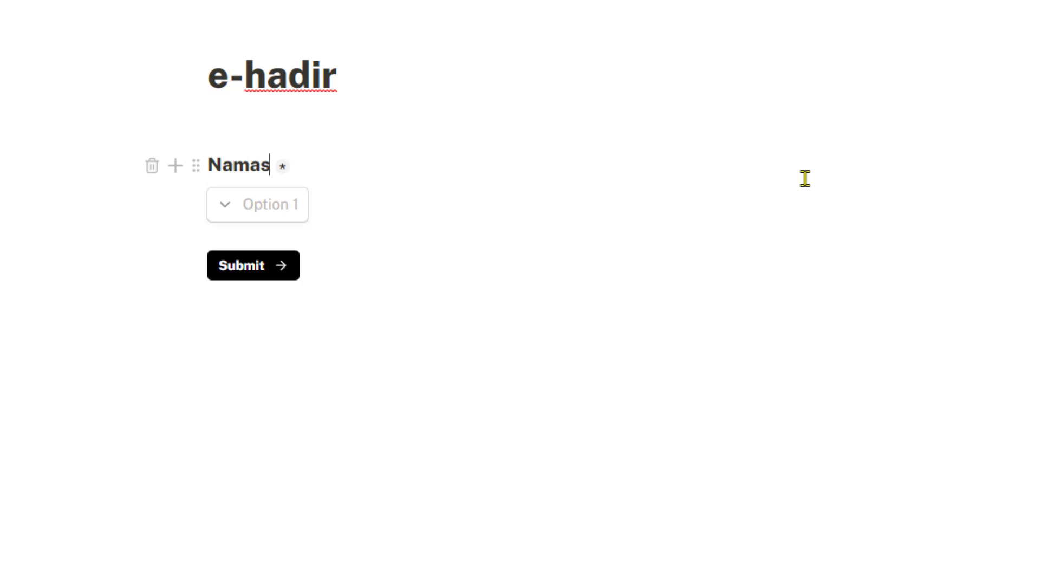
pyautogui.press('BackSpace')
pyautogui.write('Lengkap')
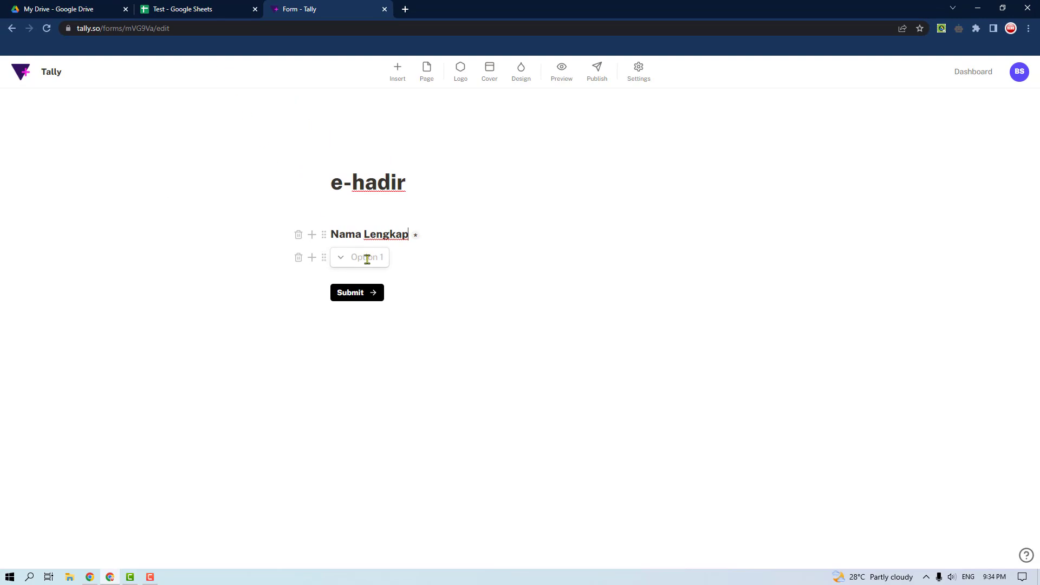
# Step: Paste the copied participant list, Peserta 1 to Peserta 20, as the dropdown options of the Nama Lengkap question
pyautogui.click(367, 259)
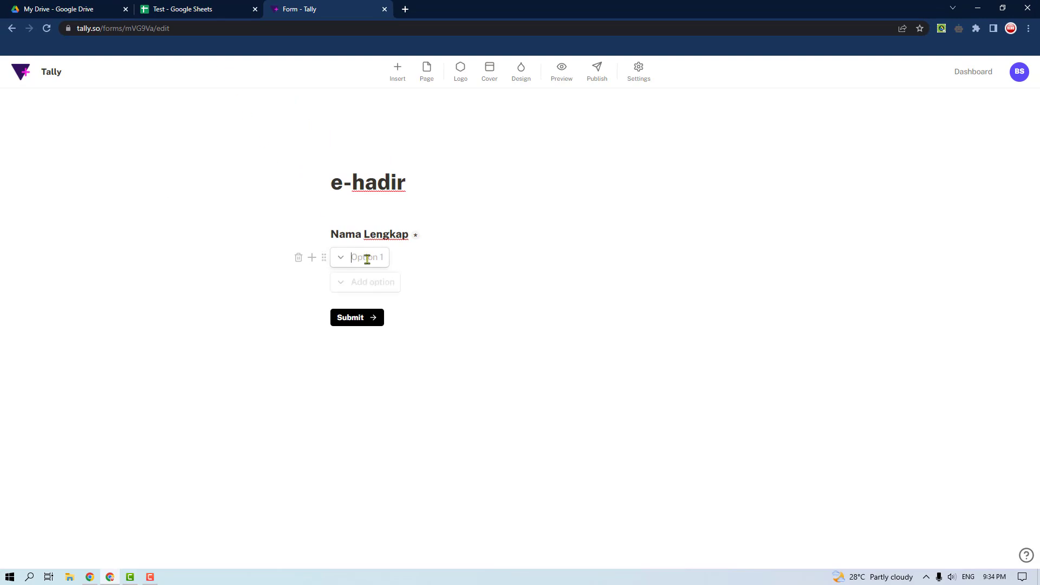
pyautogui.hotkey('ctrl', 'v')
pyautogui.scroll(-5, 411, 288)
pyautogui.scroll(4, 411, 288)
pyautogui.scroll(-5, 408, 300)
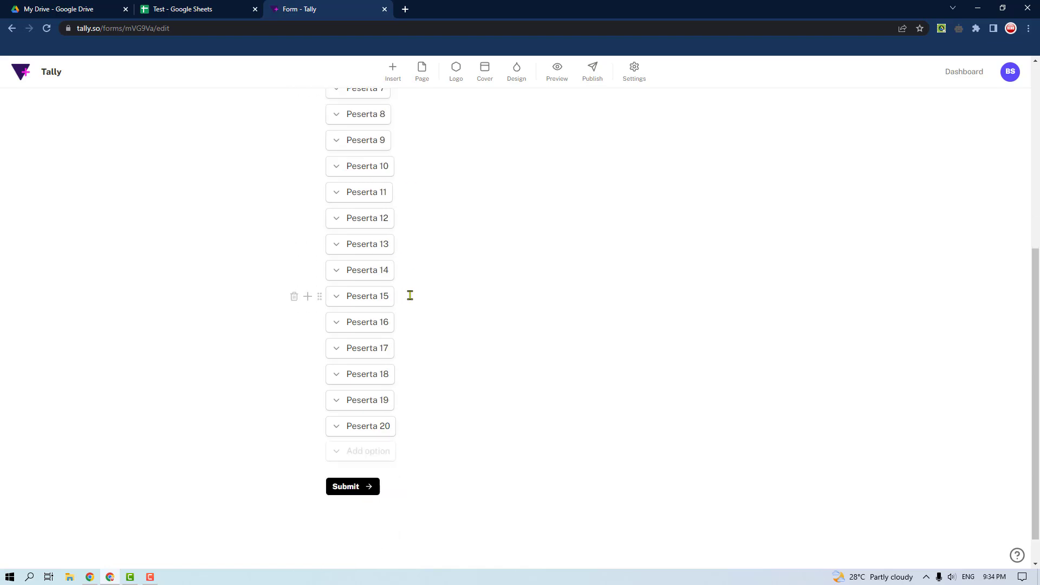
pyautogui.scroll(-1, 444, 471)
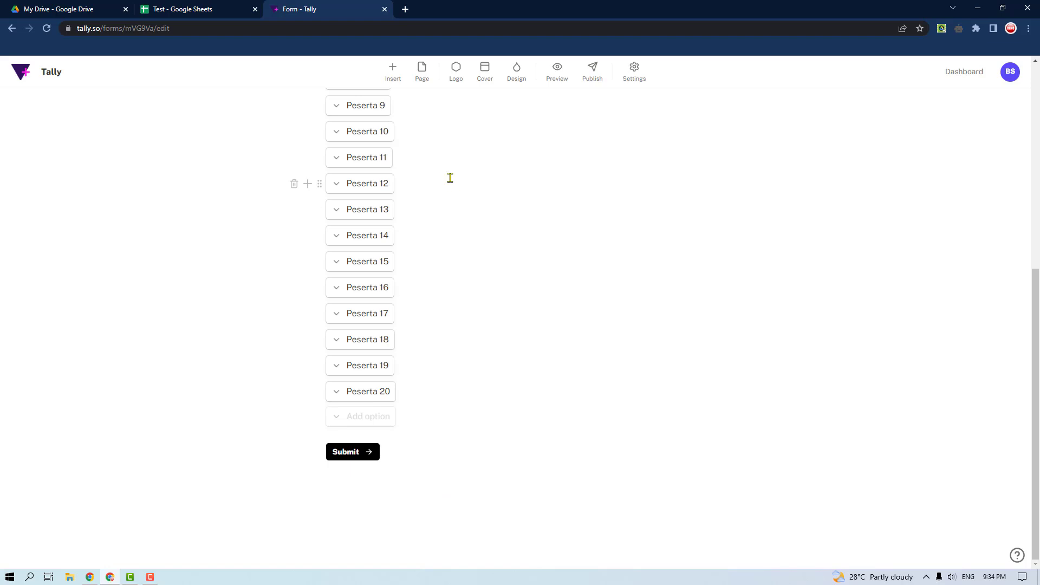
# Step: Insert a Question + Signature block below the dropdown options and name the question "Tanda tangan"
pyautogui.click(395, 74)
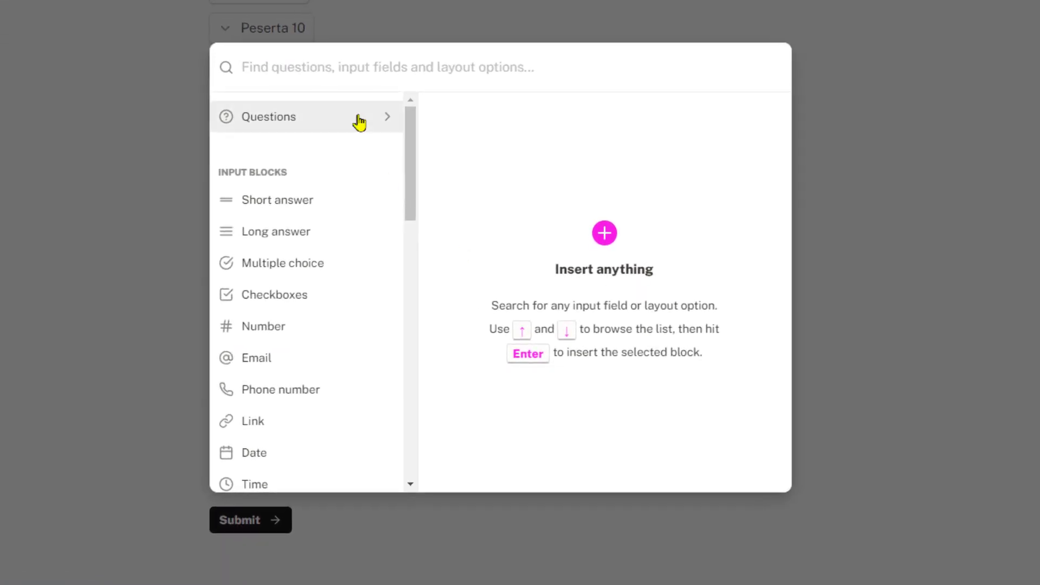
pyautogui.click(424, 216)
pyautogui.moveTo(413, 153); pyautogui.dragTo(415, 339)
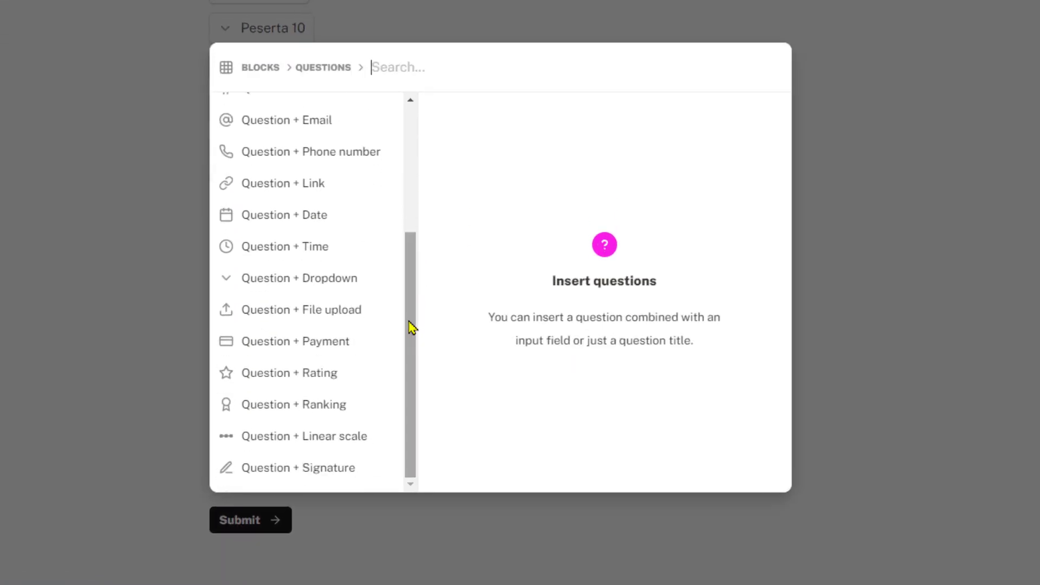
pyautogui.click(309, 479)
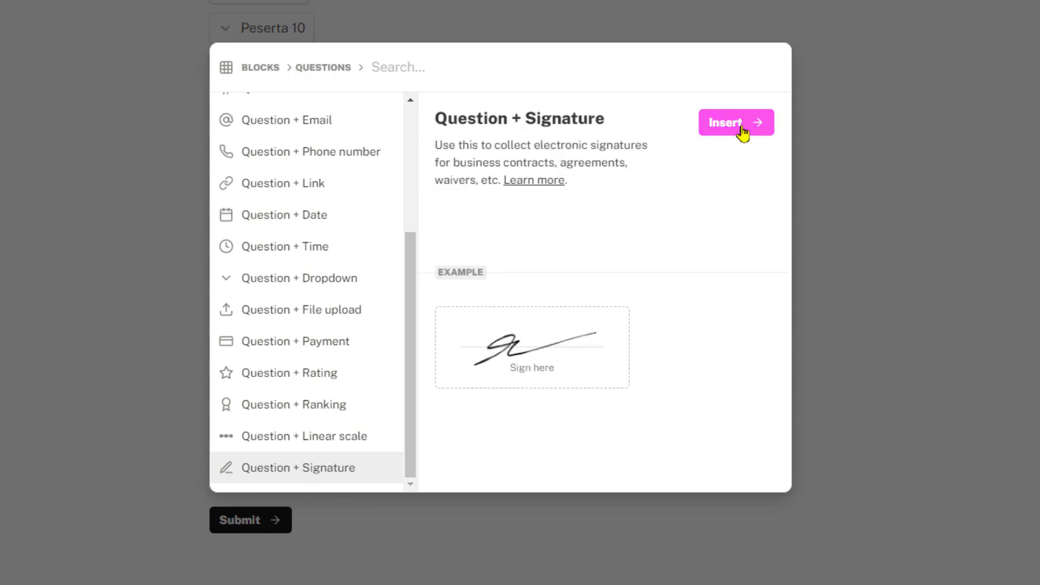
pyautogui.click(743, 132)
pyautogui.scroll(-3, 691, 283)
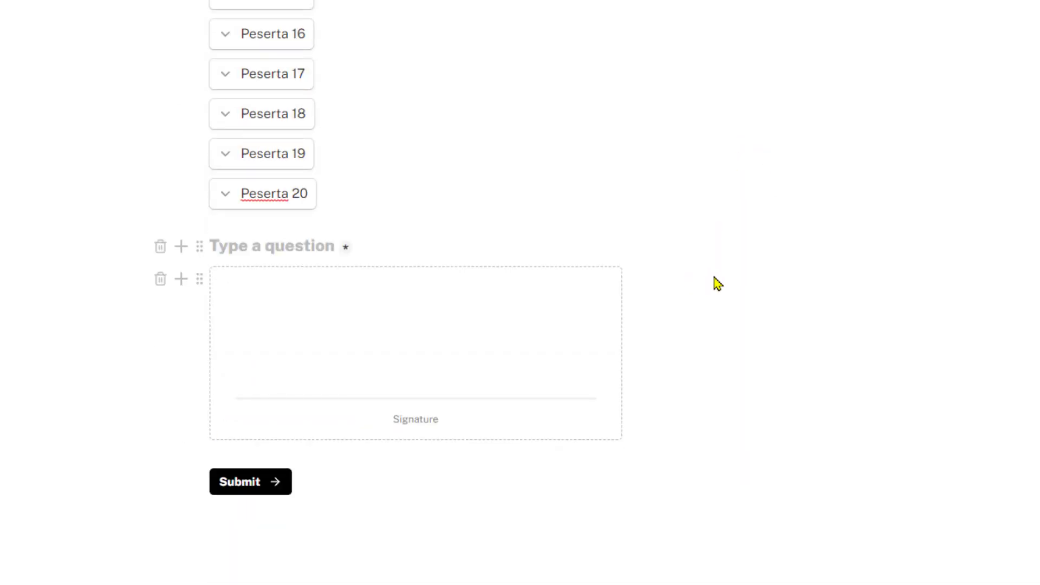
pyautogui.write('Tanda ')
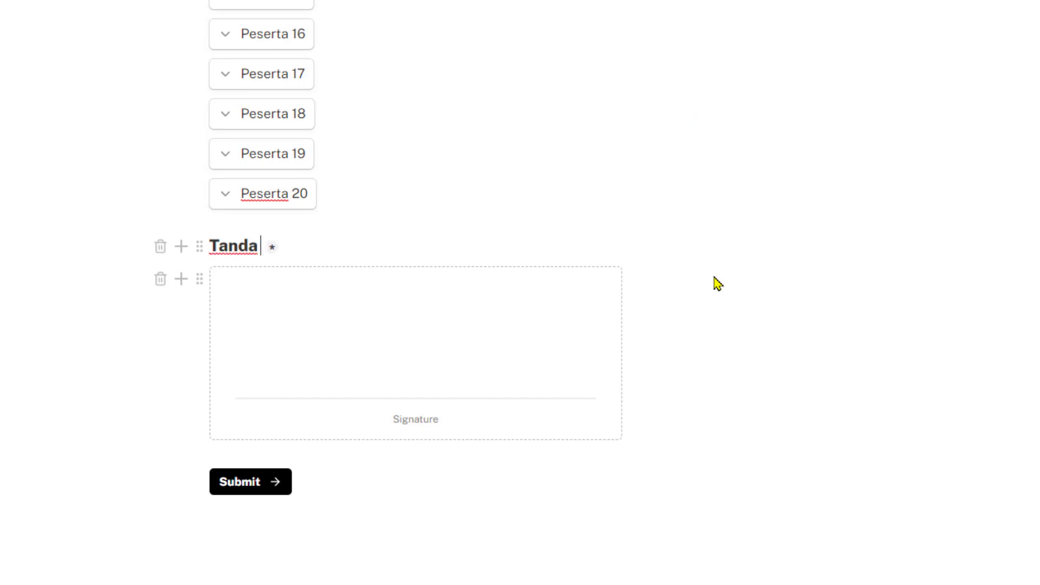
pyautogui.write('tangan')
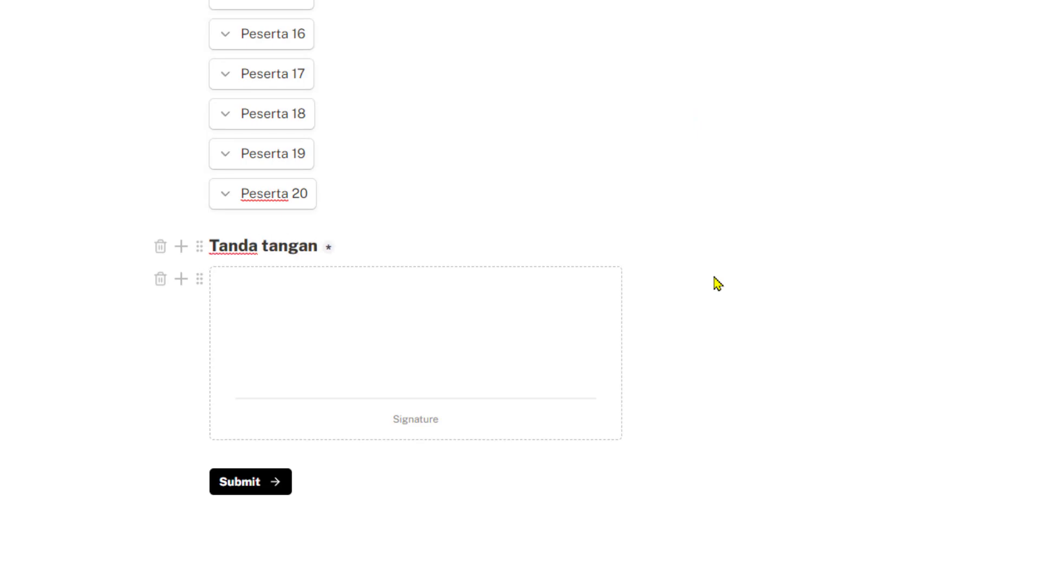
# Step: Preview the e-hadir form to check its name dropdown and signature field, and return to the editor
pyautogui.scroll(10, 558, 356)
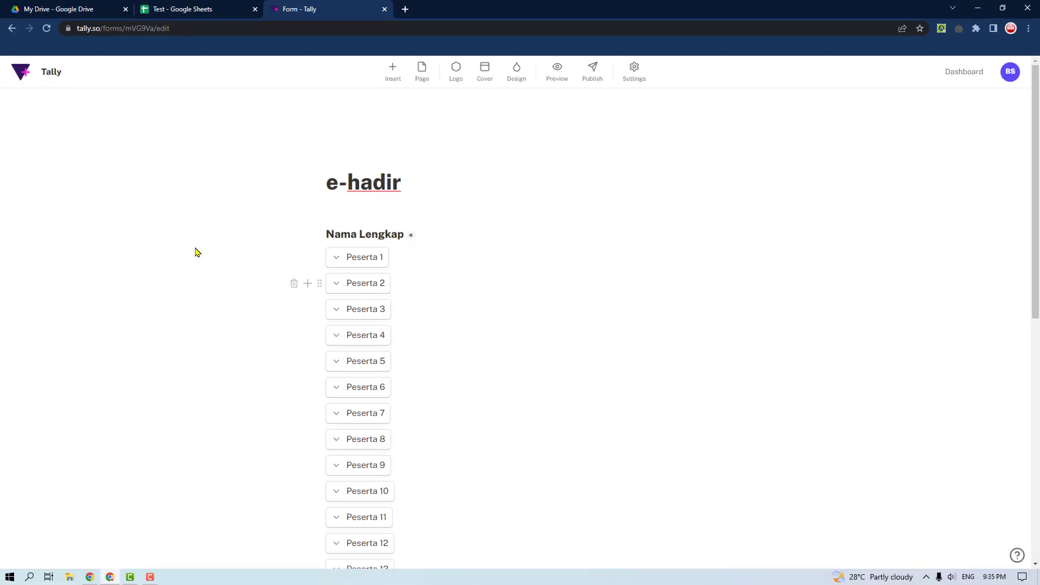
pyautogui.click(561, 80)
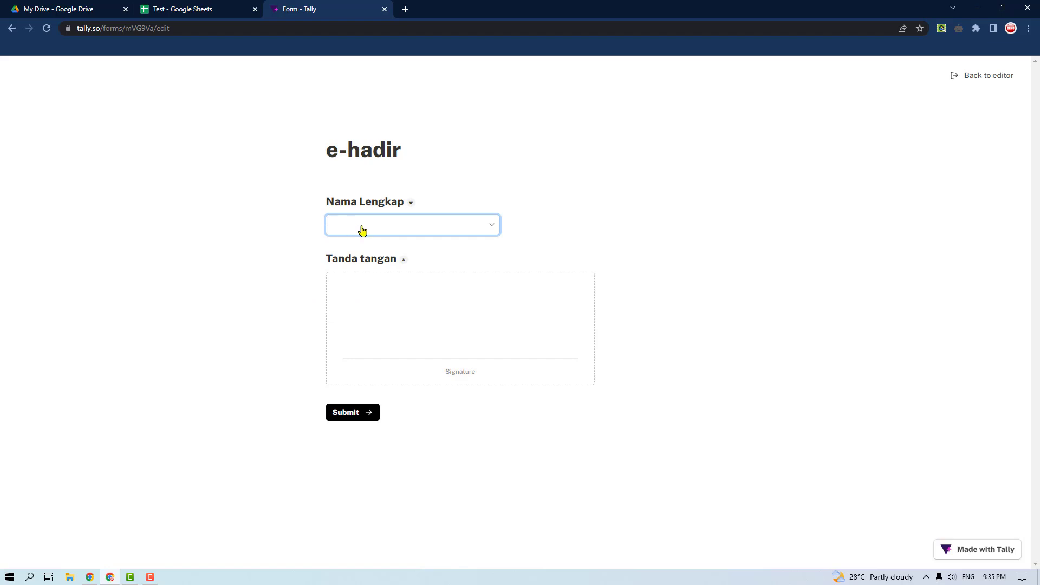
pyautogui.click(970, 78)
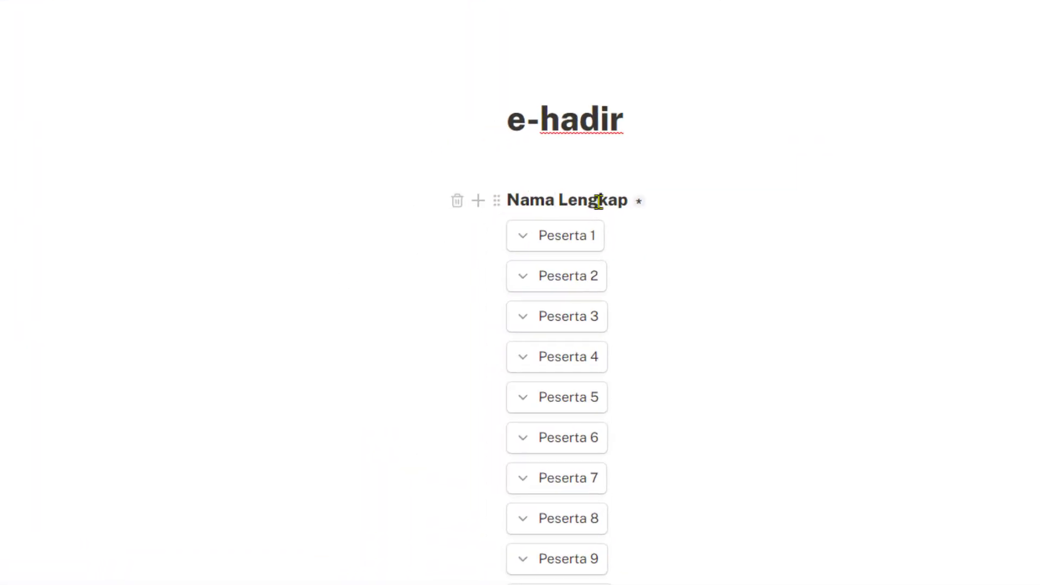
# Step: Set the placeholder of the Nama Lengkap dropdown to "Pilih salah satu"
pyautogui.click(497, 202)
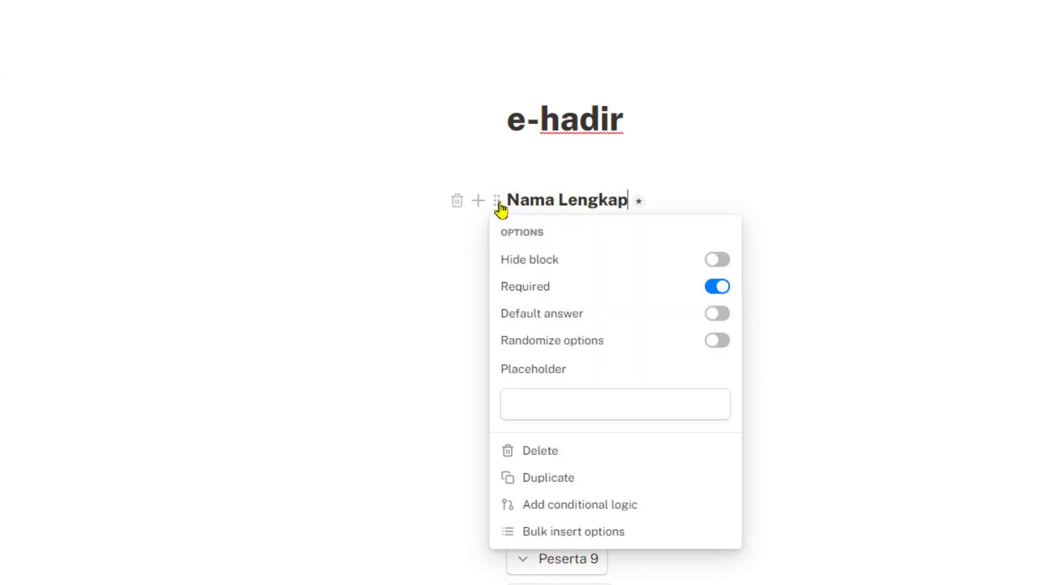
pyautogui.click(535, 404)
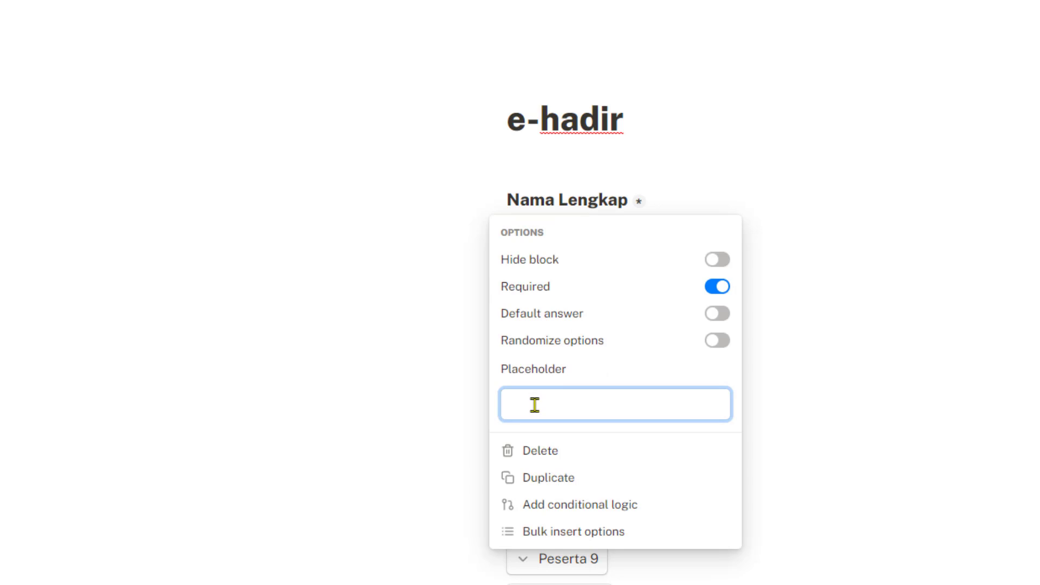
pyautogui.write('Pilih saklaha')
pyautogui.write('ah sa')
pyautogui.click(949, 475)
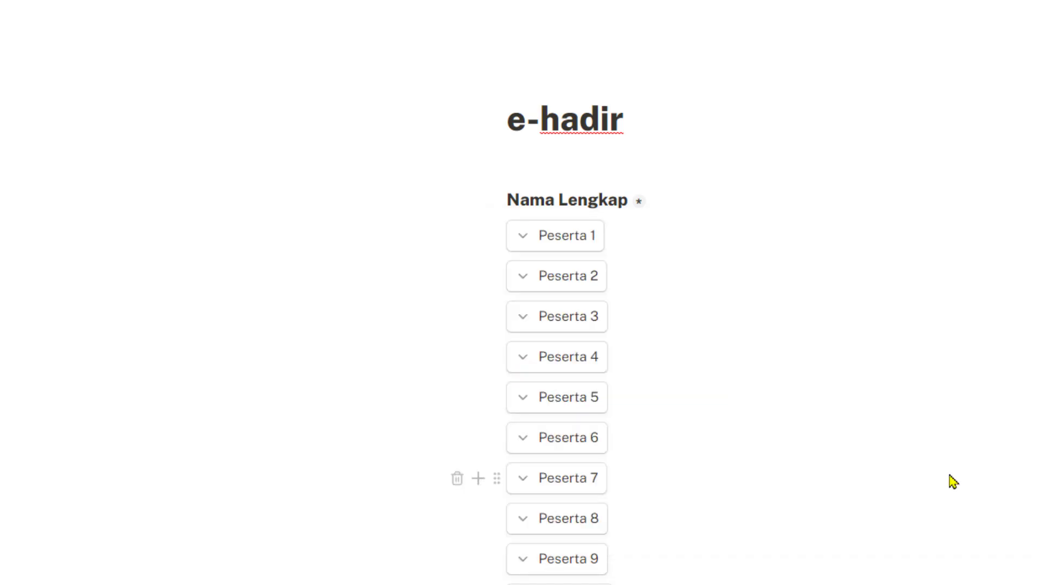
# Step: Set the signature label of the Tanda tangan block to "Tanda tangan digital"
pyautogui.scroll(-10, 791, 431)
pyautogui.scroll(-3, 790, 428)
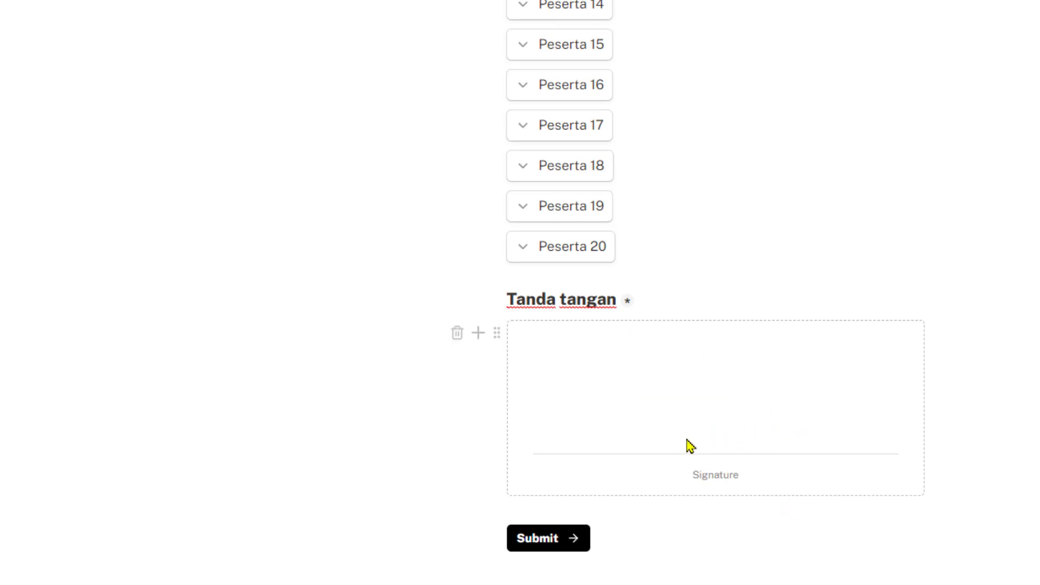
pyautogui.click(496, 334)
pyautogui.click(599, 480)
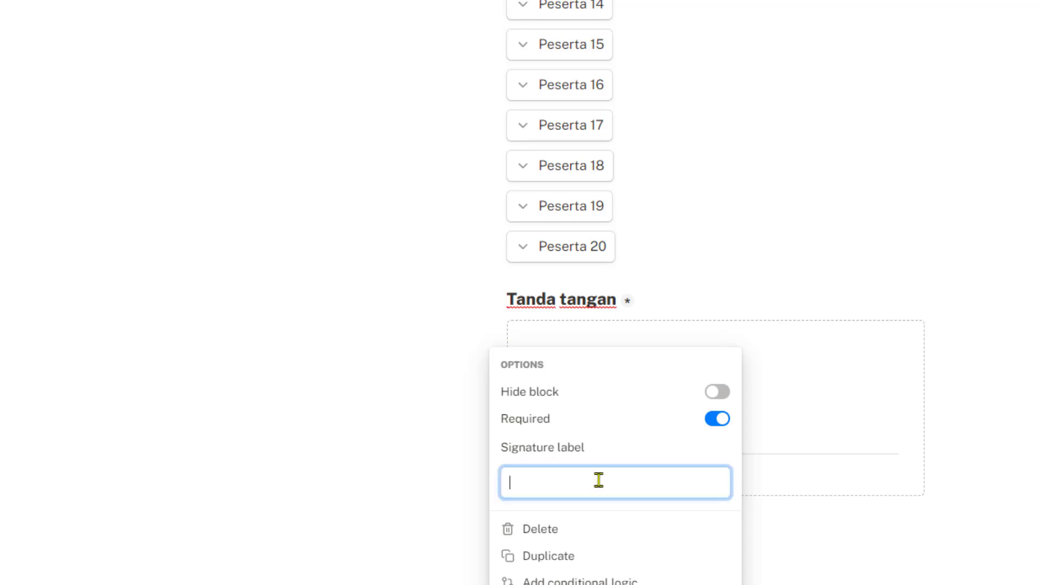
pyautogui.write('Tanda tangan digit')
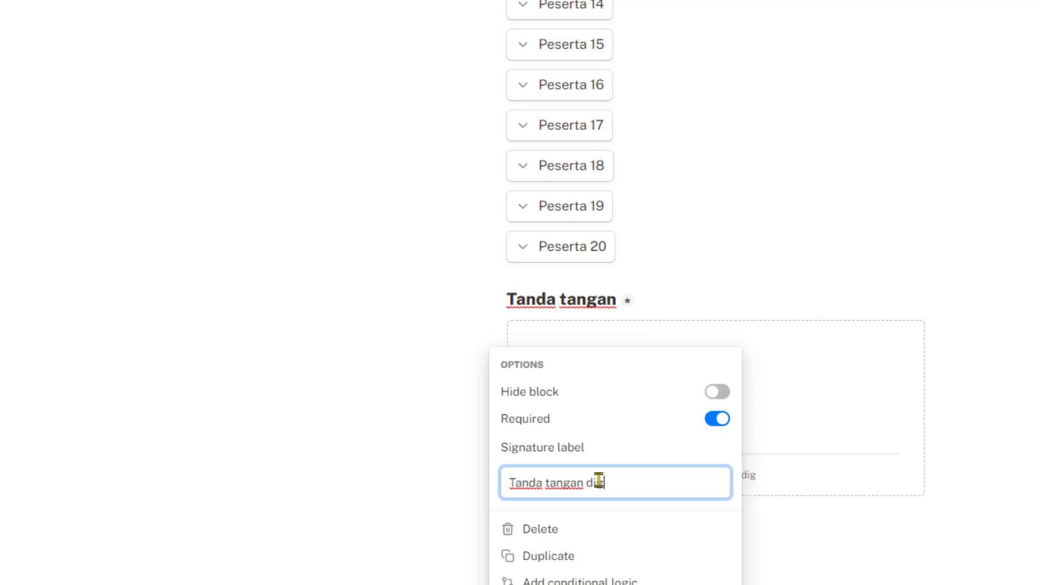
pyautogui.write('al')
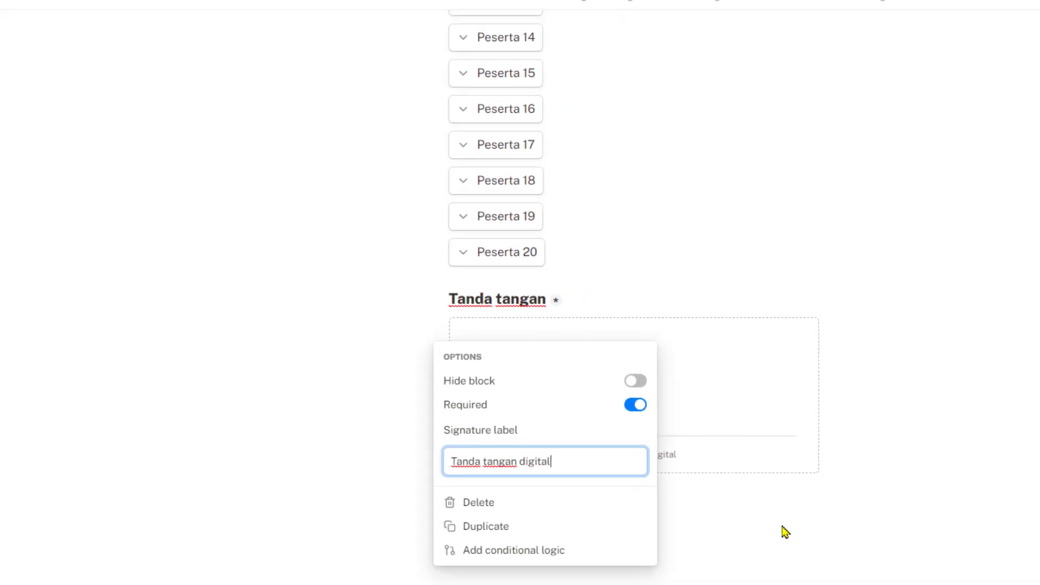
pyautogui.click(888, 563)
# Step: Preview the e-hadir form to check the dropdown placeholder and signature label, and return to the editor
pyautogui.scroll(6, 761, 505)
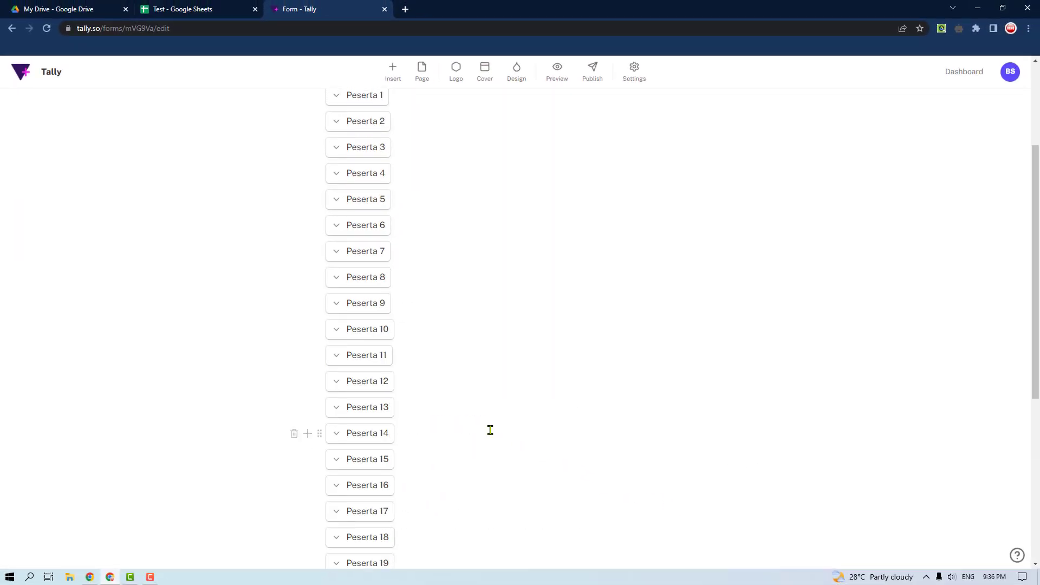
pyautogui.scroll(3, 490, 430)
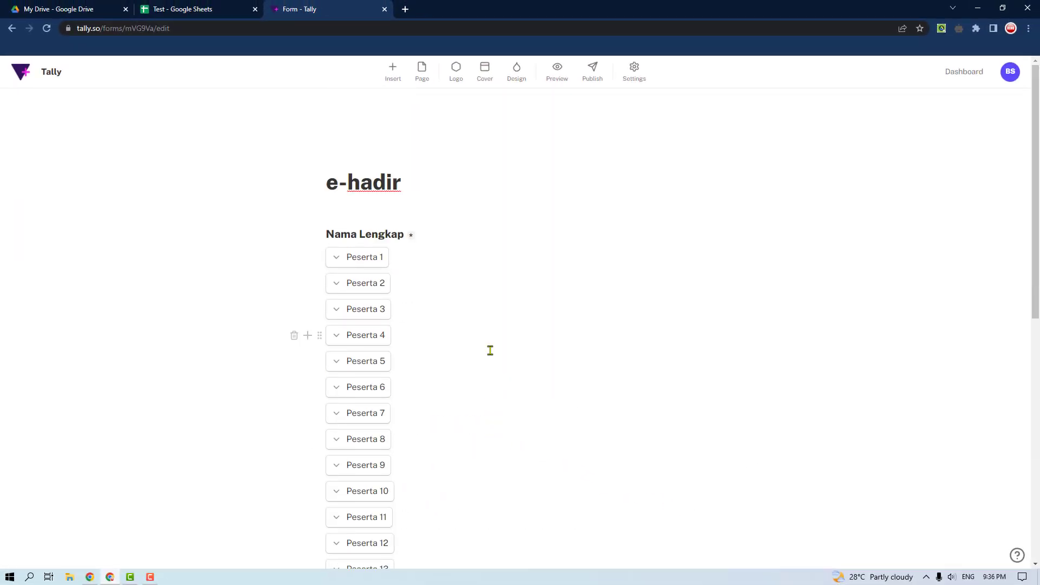
pyautogui.click(557, 71)
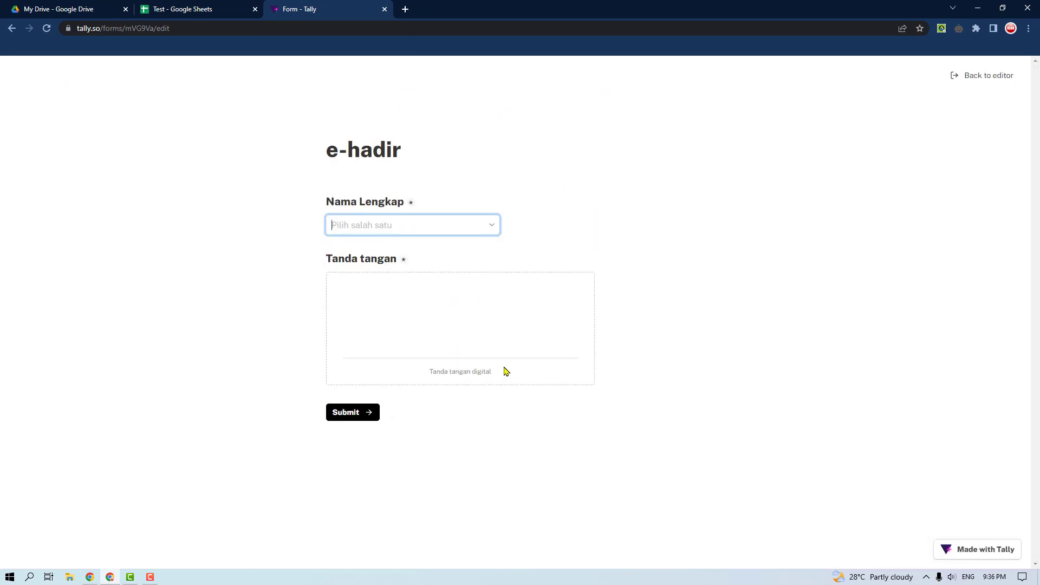
pyautogui.click(969, 75)
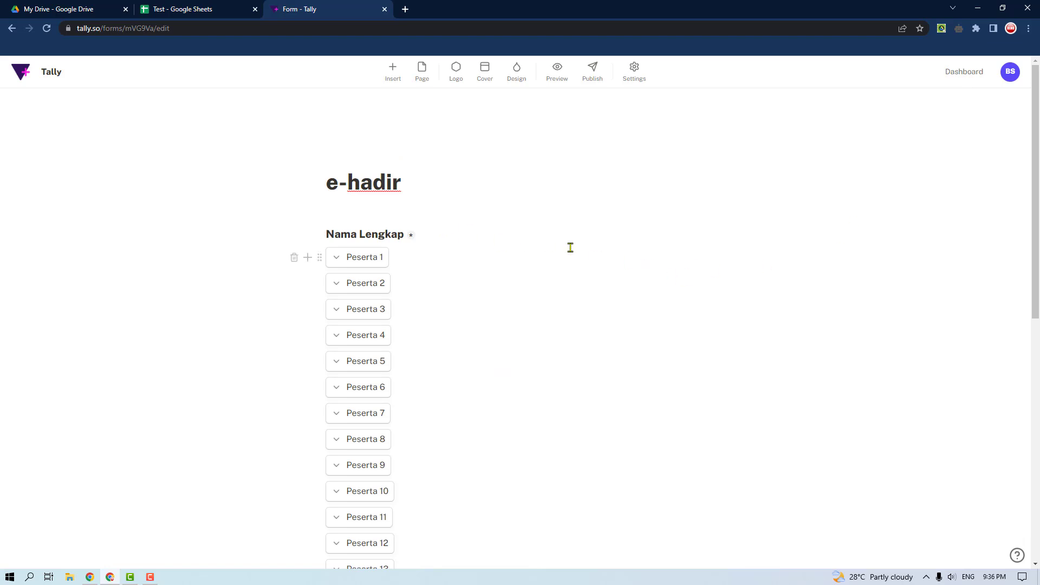
# Step: Add a logo above the e-hadir title and upload the Studio 6062 image for it
pyautogui.click(457, 74)
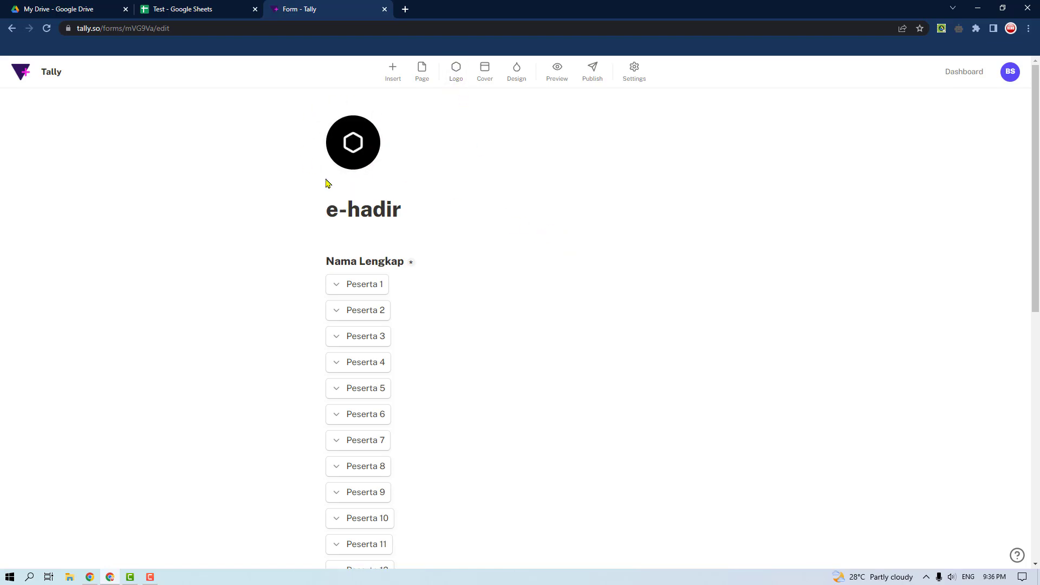
pyautogui.click(359, 149)
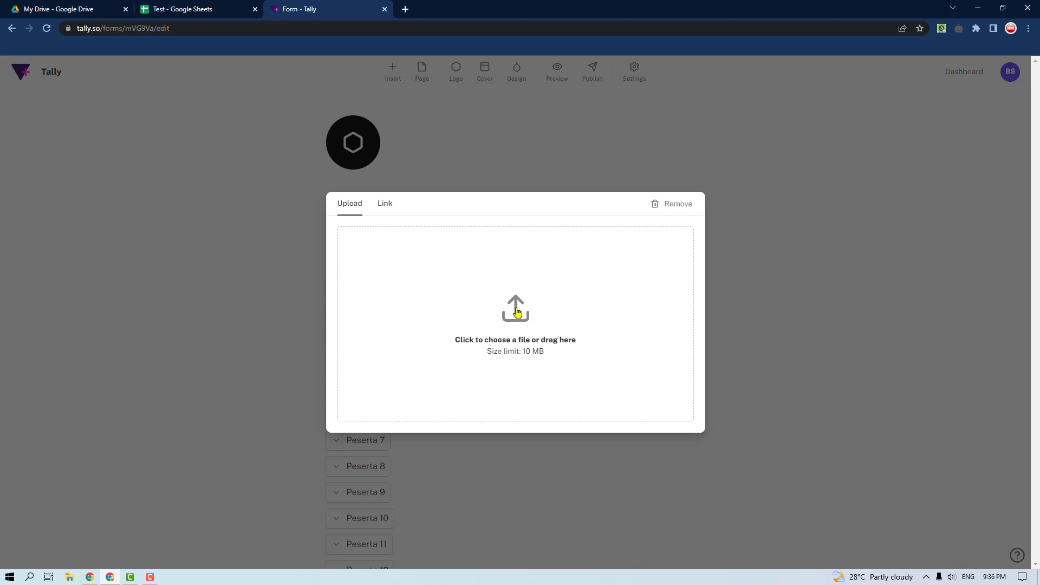
pyautogui.click(516, 308)
pyautogui.doubleClick(362, 414)
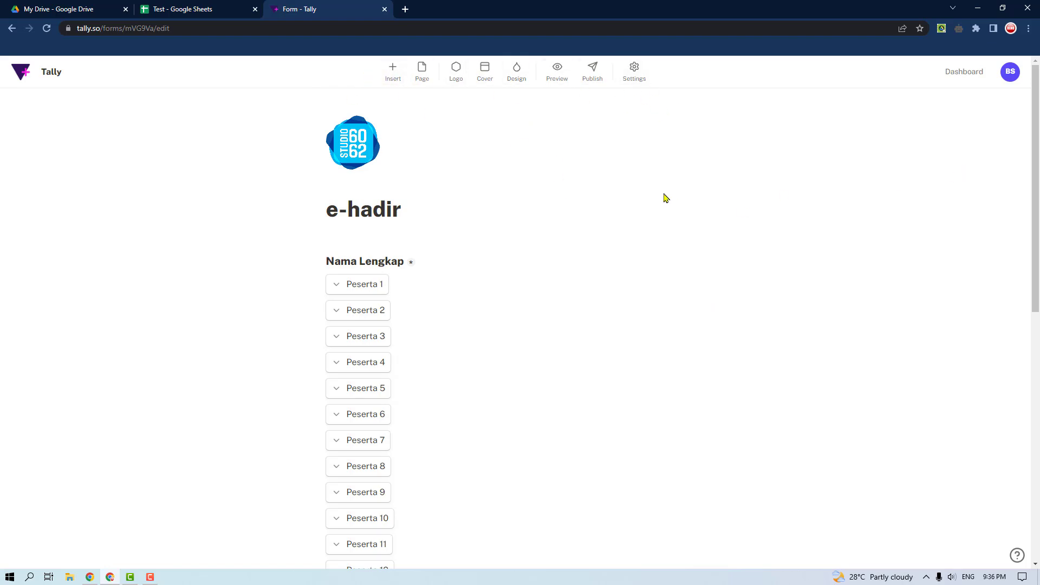
# Step: Publish the e-hadir form and look through its Summary, Submissions, Share, Integrations and Settings pages
pyautogui.scroll(-10, 555, 218)
pyautogui.scroll(10, 554, 221)
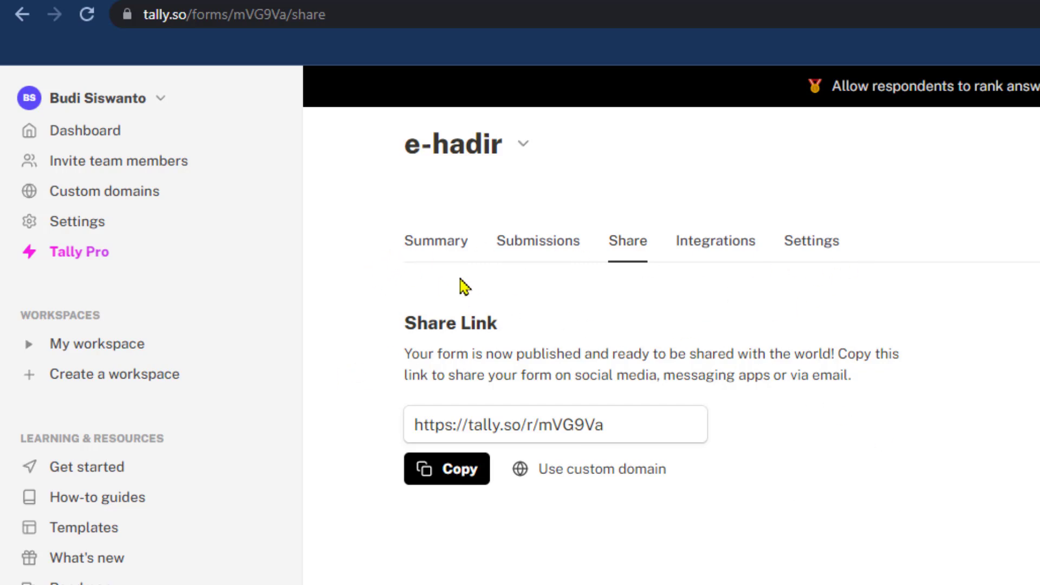
pyautogui.click(439, 250)
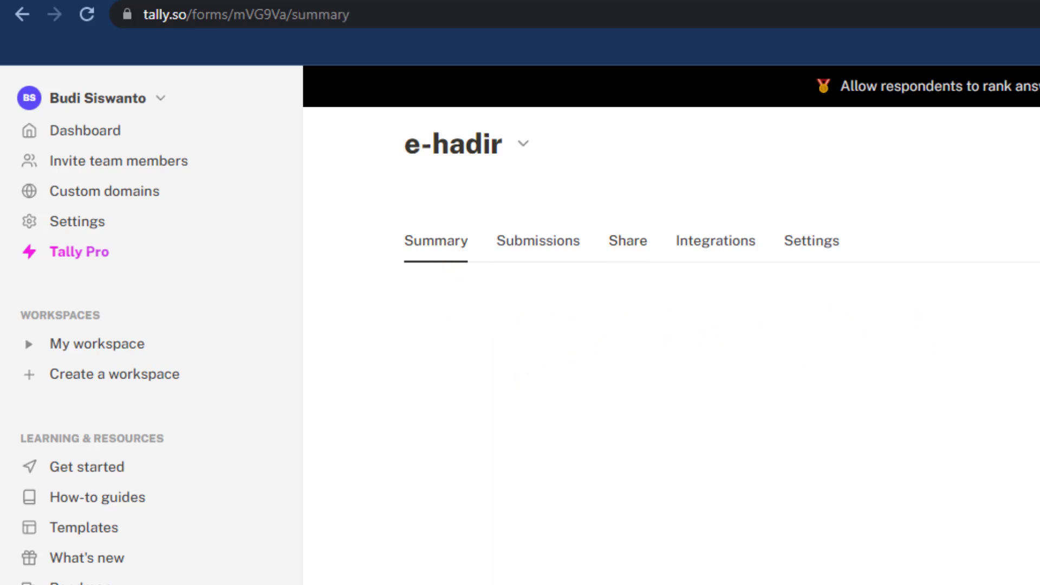
pyautogui.click(553, 244)
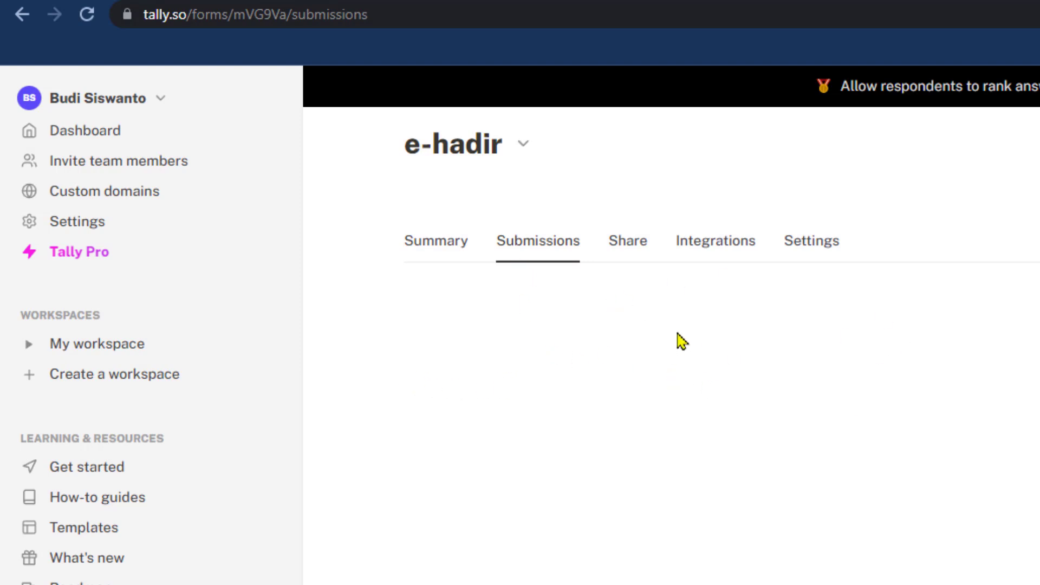
pyautogui.click(627, 242)
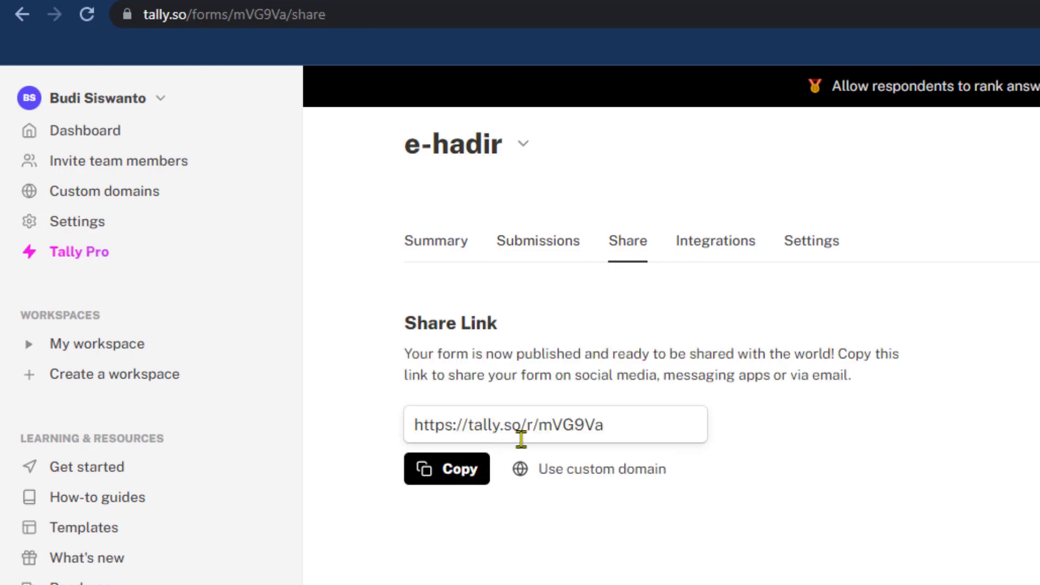
pyautogui.click(707, 245)
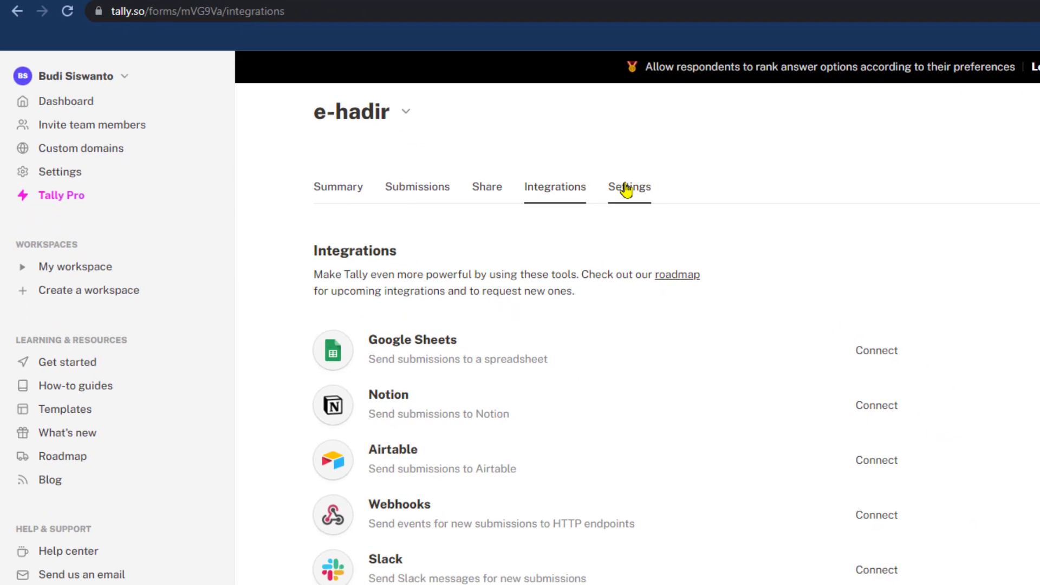
pyautogui.click(804, 242)
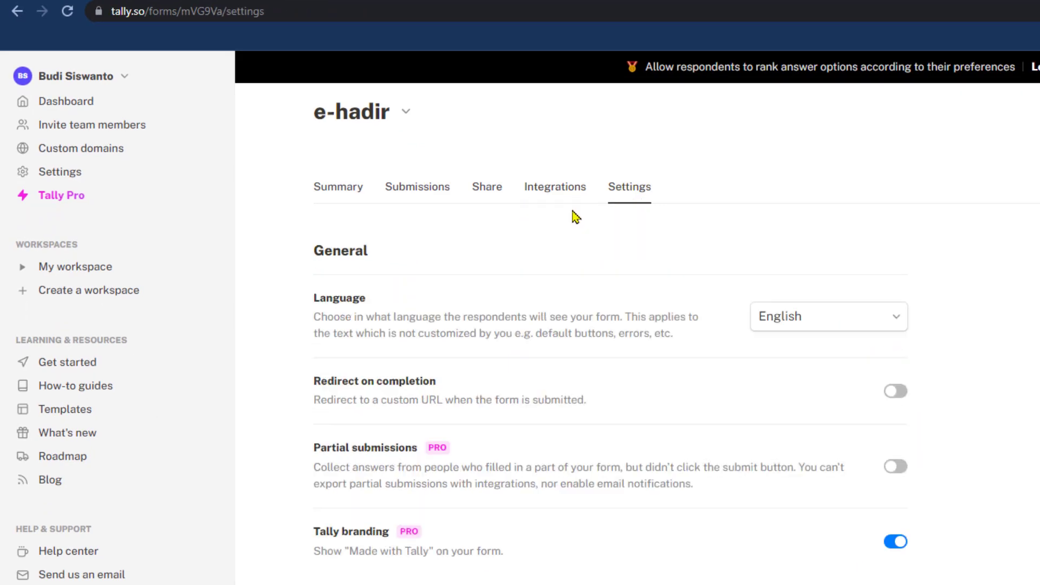
# Step: Connect the form to Google Sheets with the signed-in Google account and grant tally.so the additional access
pyautogui.click(564, 193)
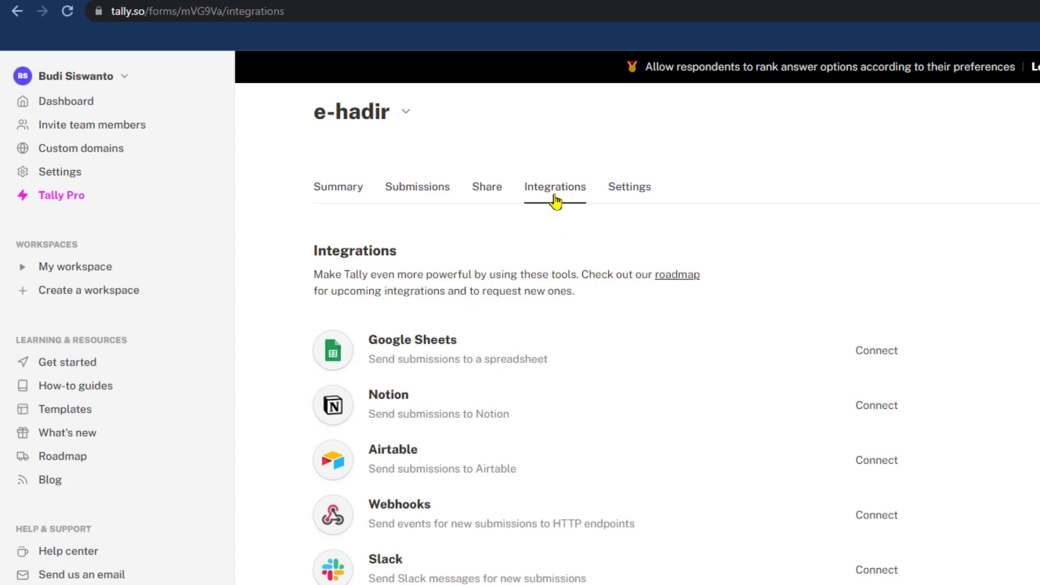
pyautogui.click(876, 352)
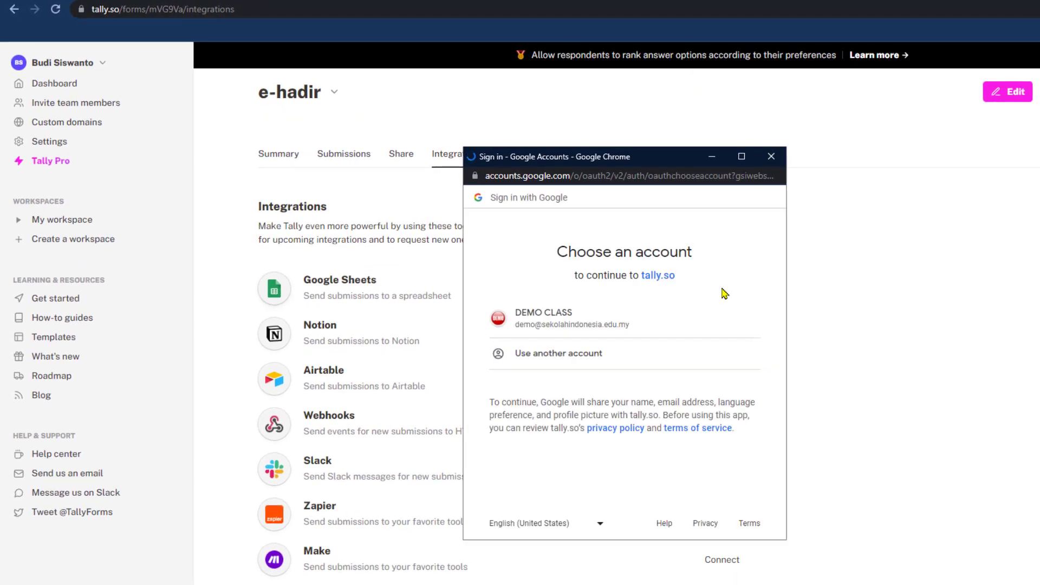
pyautogui.click(573, 327)
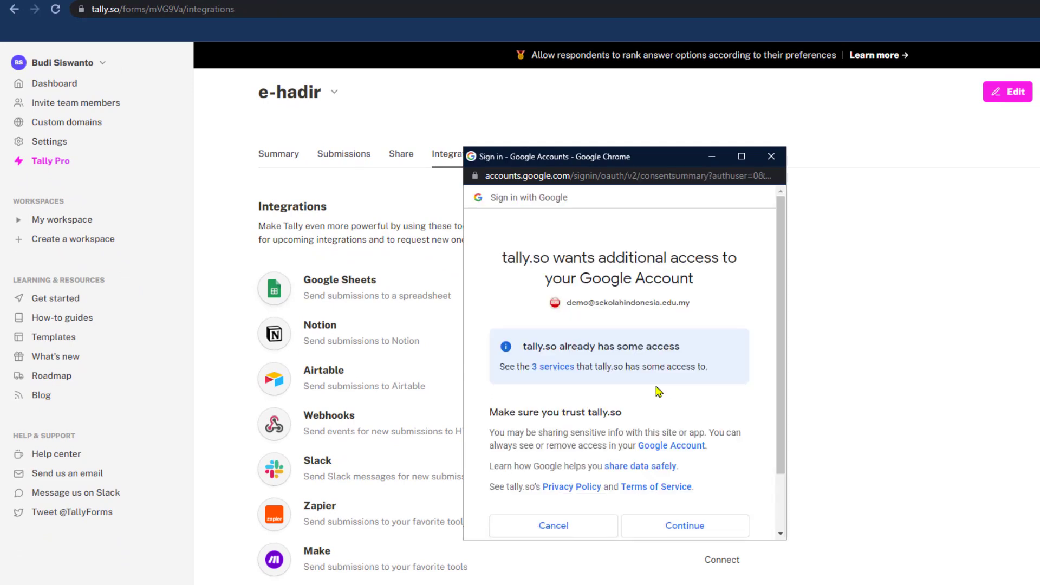
pyautogui.scroll(-2, 641, 377)
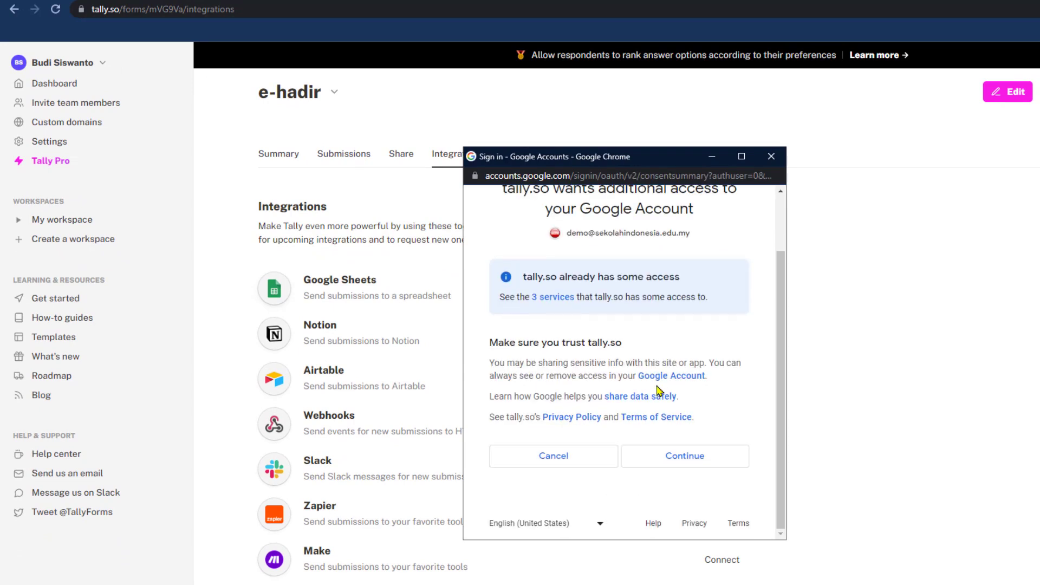
pyautogui.click(694, 460)
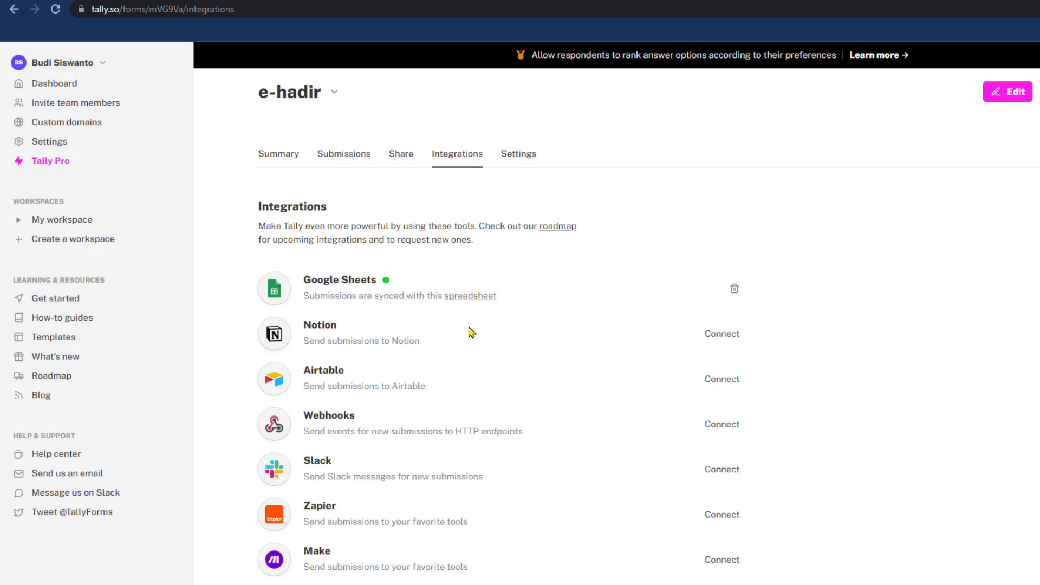
# Step: Enable Redirect on completion in the form's general settings
pyautogui.click(528, 157)
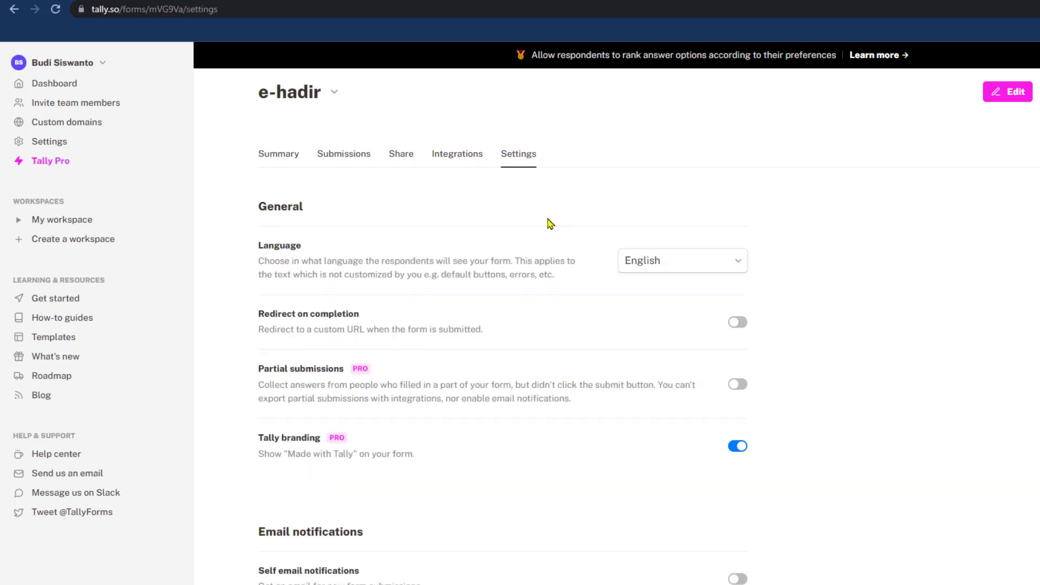
pyautogui.scroll(-1, 556, 304)
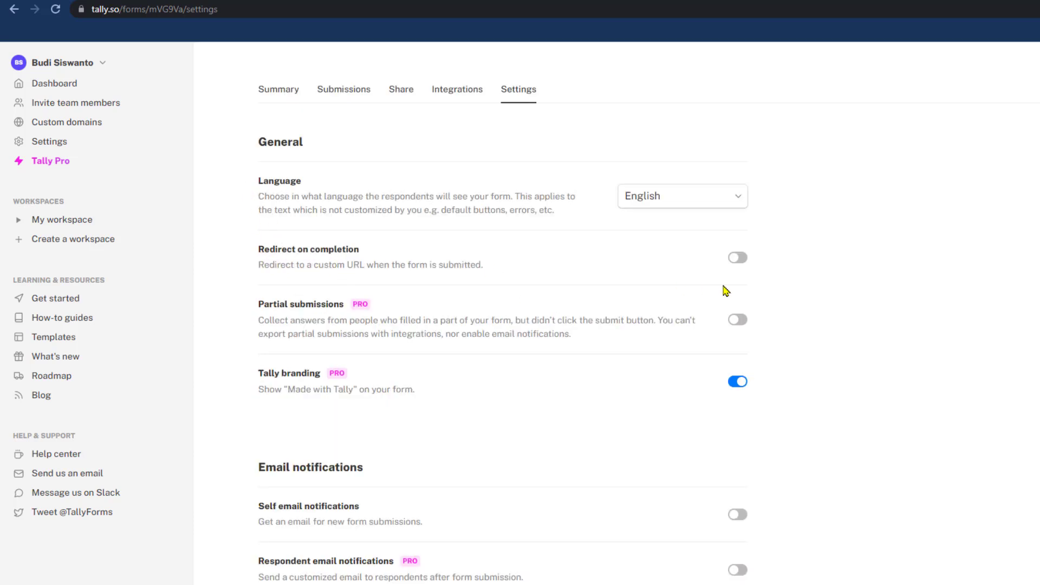
pyautogui.click(736, 258)
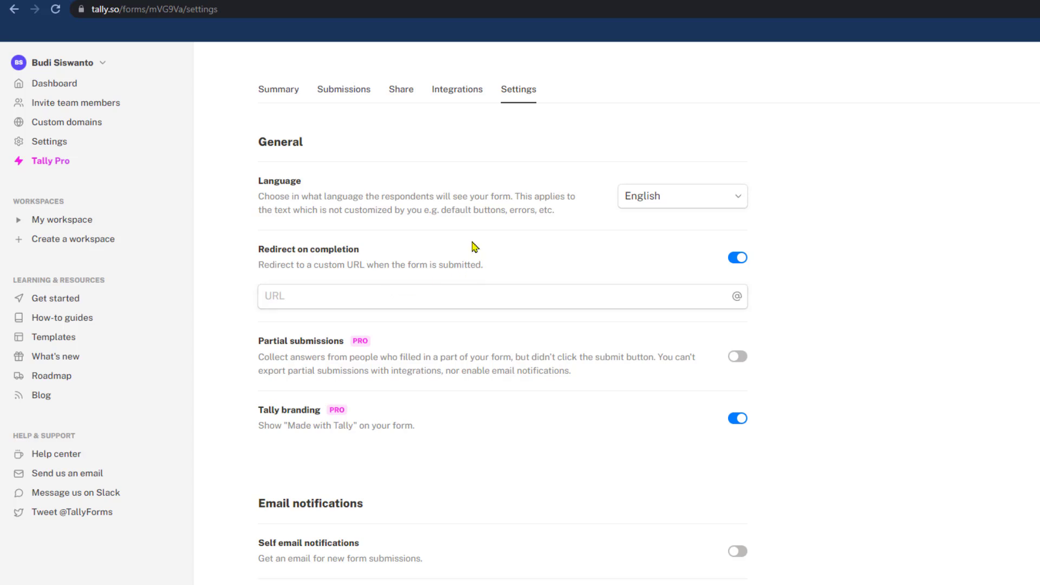
# Step: Check the form's integrations, reopen e-hadir from the dashboard and open it for editing
pyautogui.click(460, 95)
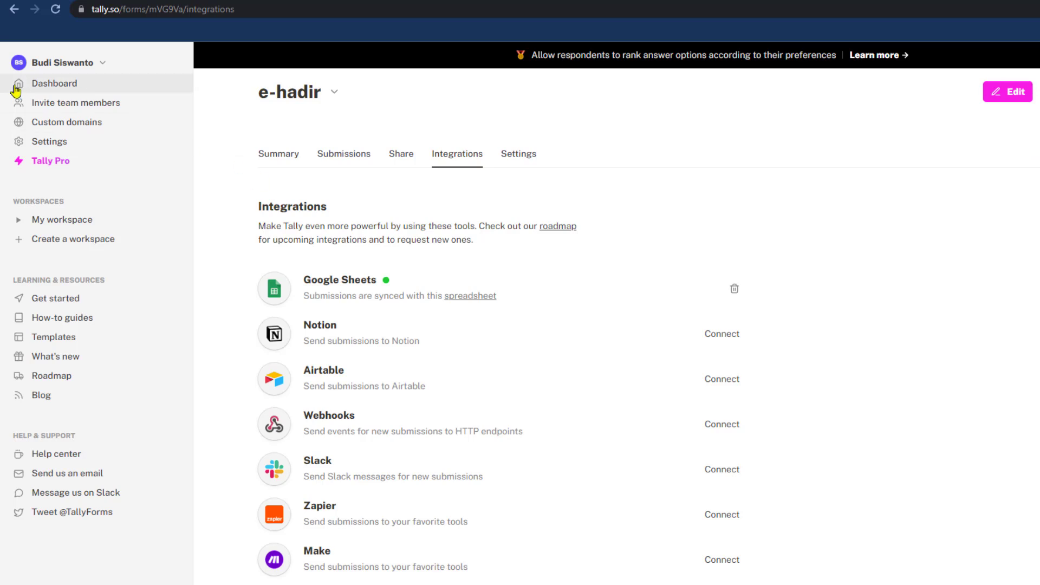
pyautogui.click(66, 88)
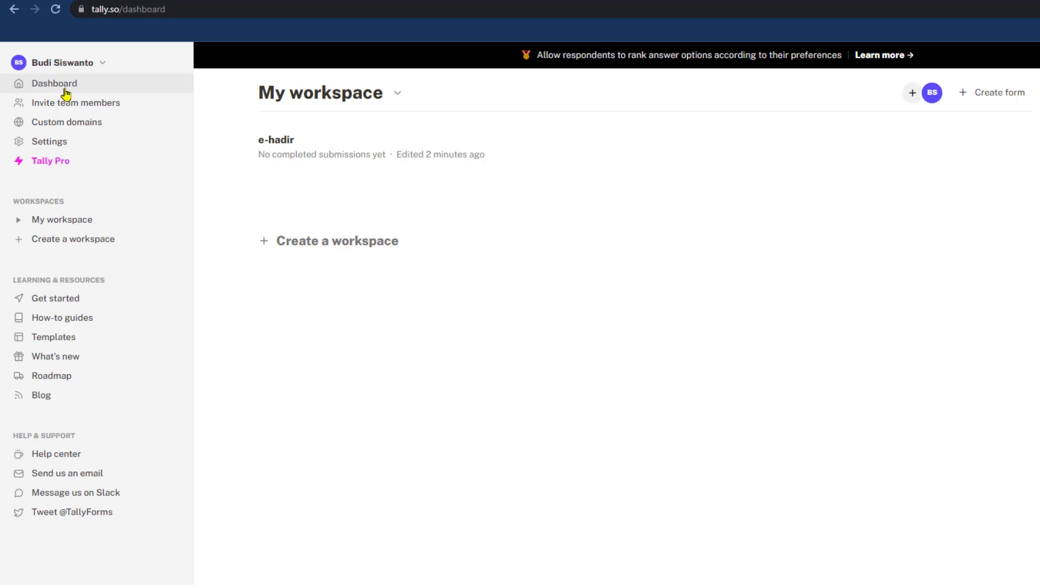
pyautogui.click(287, 144)
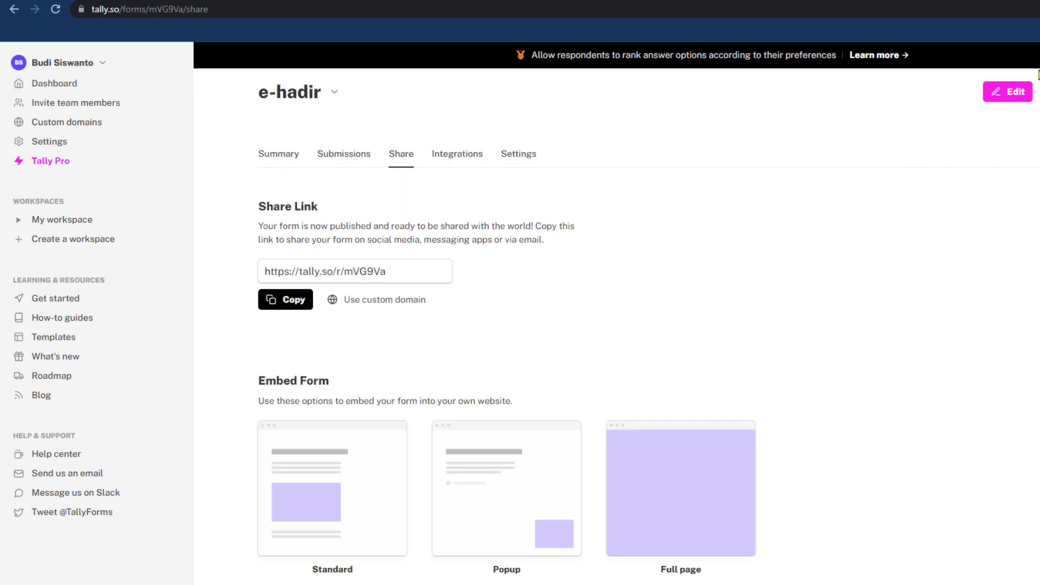
pyautogui.click(1011, 92)
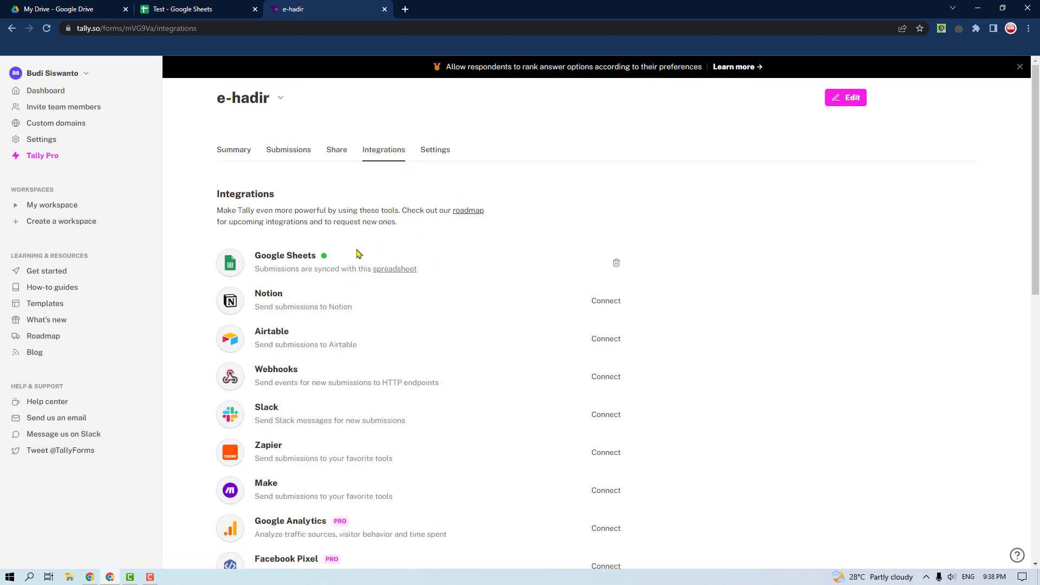
# Step: Open the Google Sheets spreadsheet synced with the form and rename Sheet1 as Respons
pyautogui.click(400, 269)
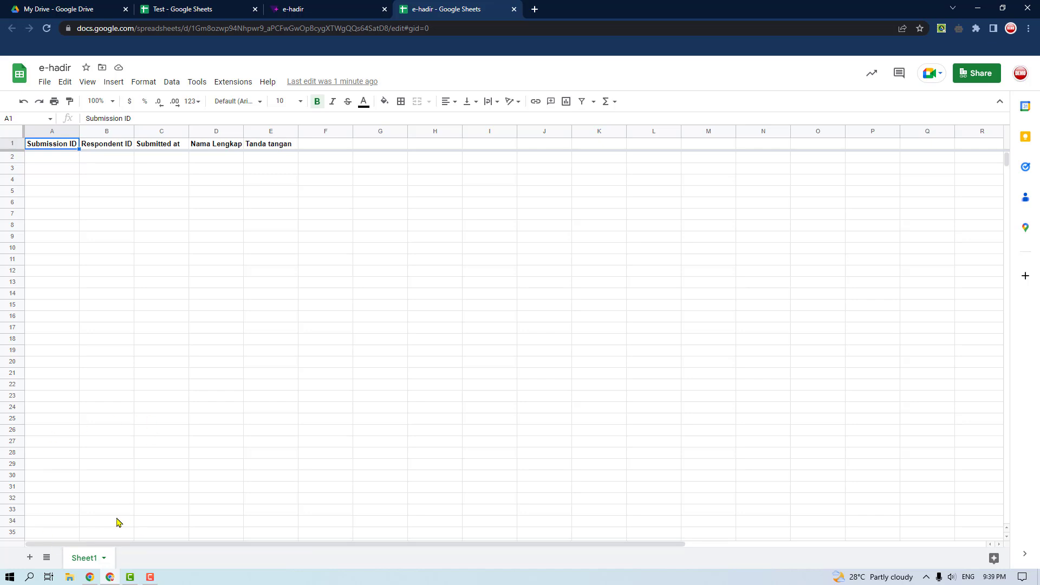
pyautogui.doubleClick(87, 558)
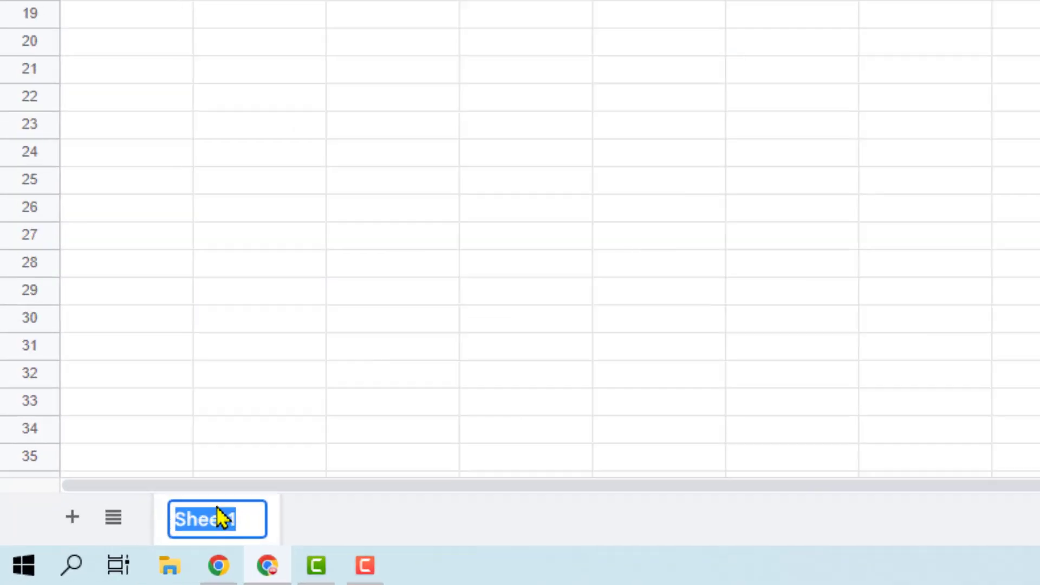
pyautogui.write('Respons')
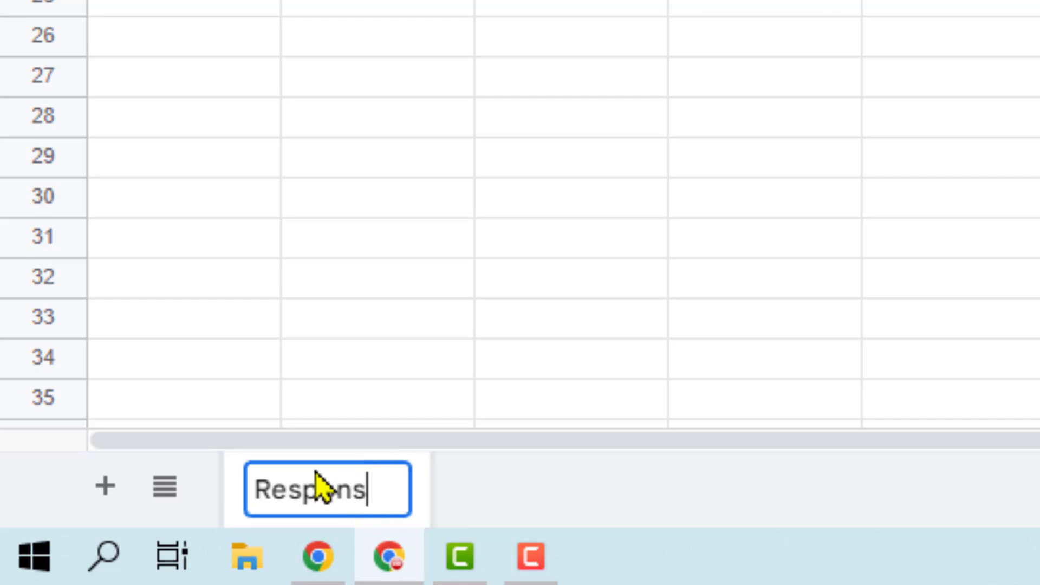
pyautogui.click(537, 69)
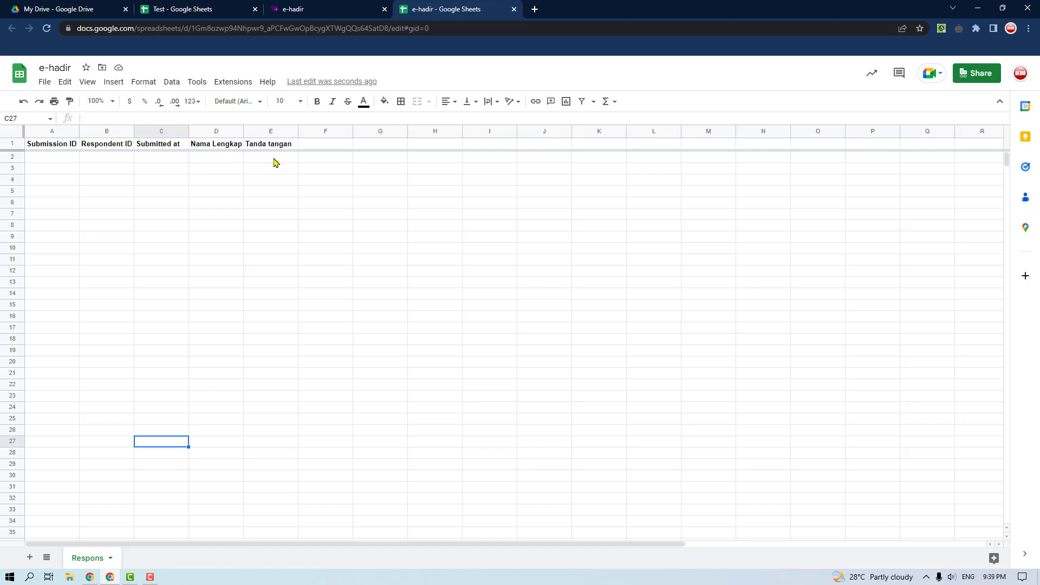
# Step: Add the headers Day, Hari, Tanggal and Waktu in cells F1 to I1 of the Respons sheet
pyautogui.click(333, 145)
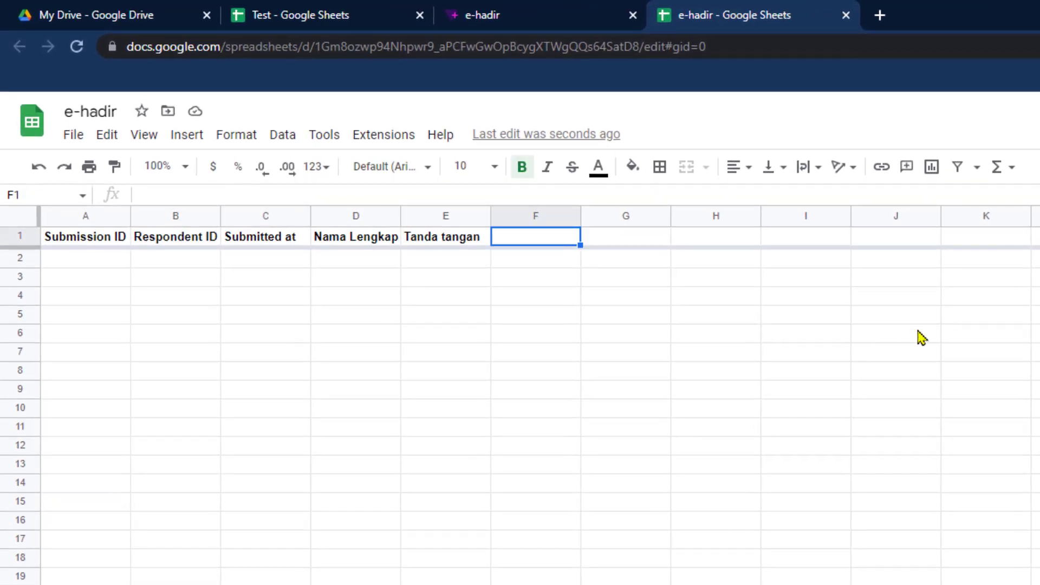
pyautogui.write('Day')
pyautogui.press('Tab')
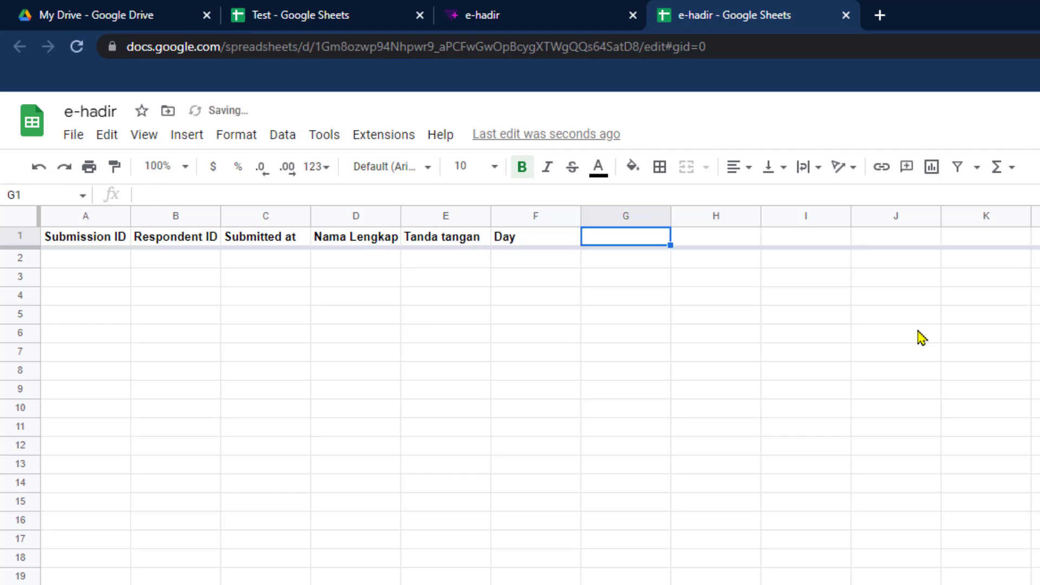
pyautogui.write('Hari')
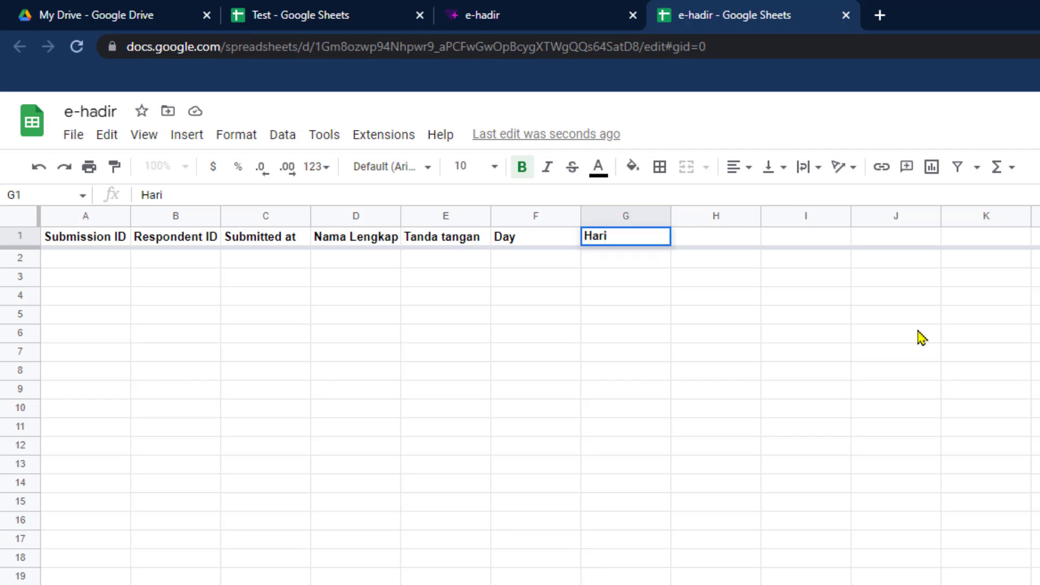
pyautogui.press('Tab')
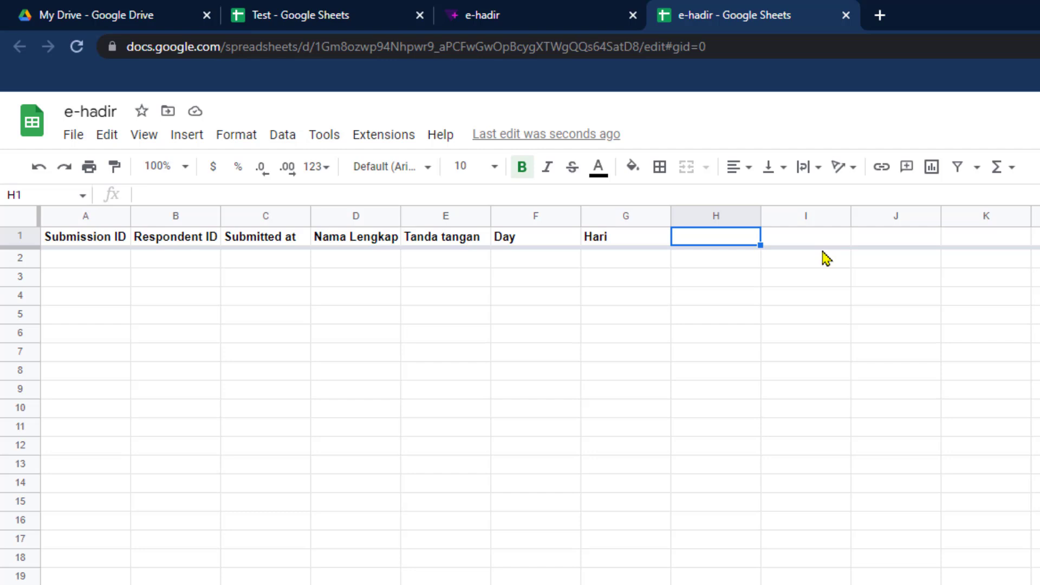
pyautogui.write('Tang')
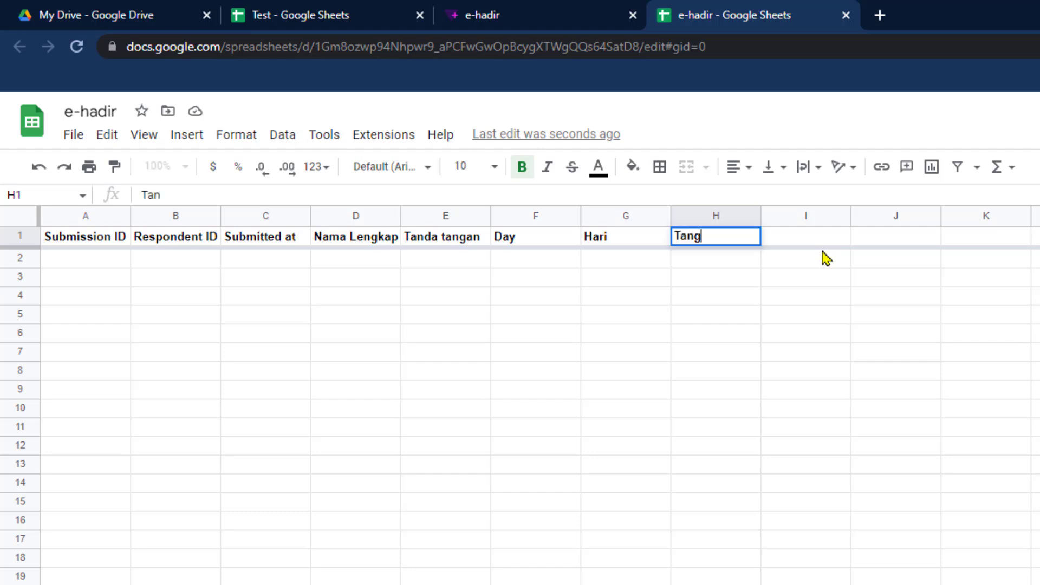
pyautogui.write('gal')
pyautogui.press('Tab')
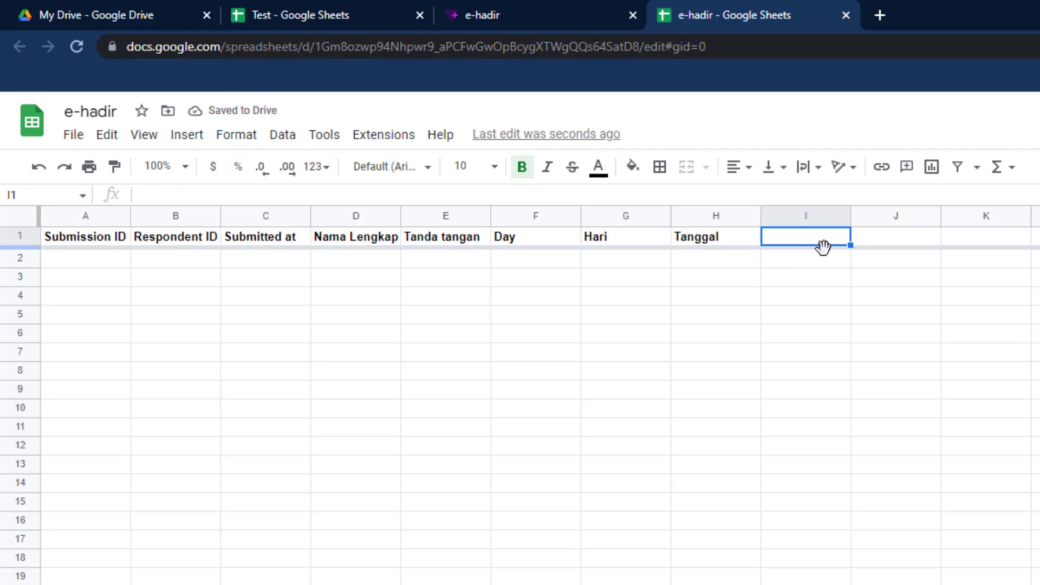
pyautogui.write('Waktu')
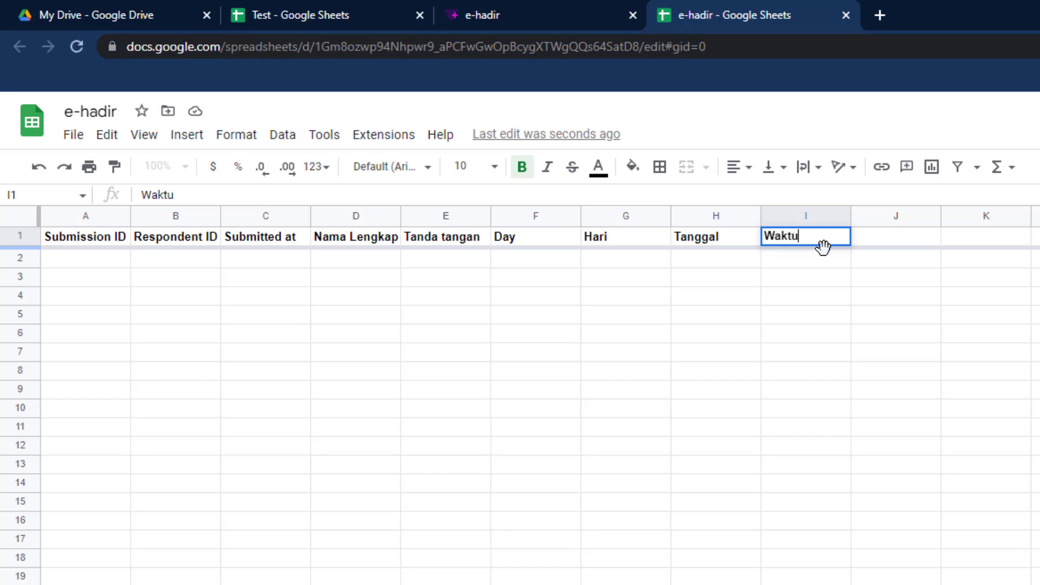
# Step: Add the header Instansi in cell J1 of the Respons sheet
pyautogui.click(900, 251)
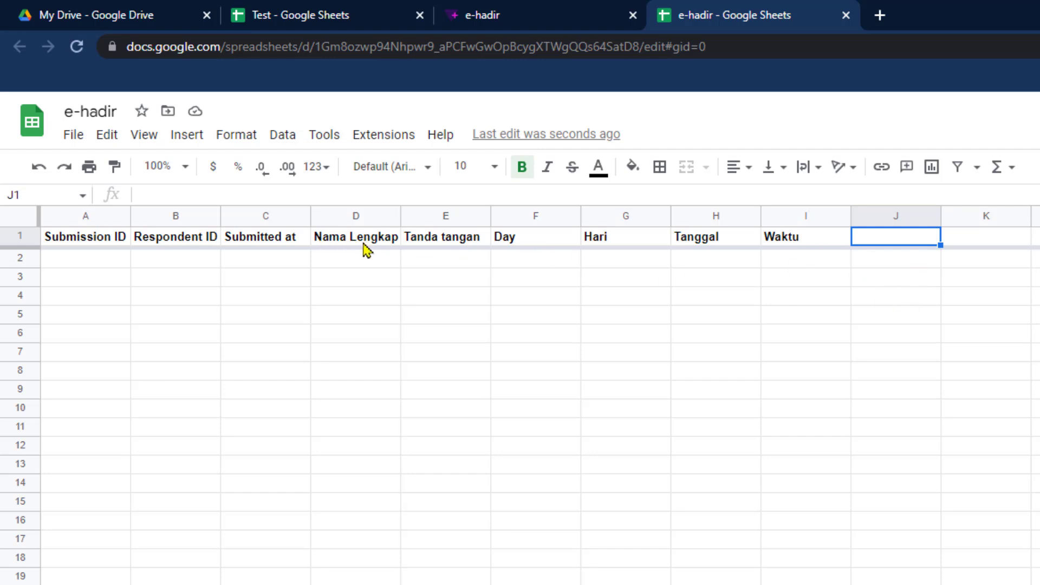
pyautogui.write('I')
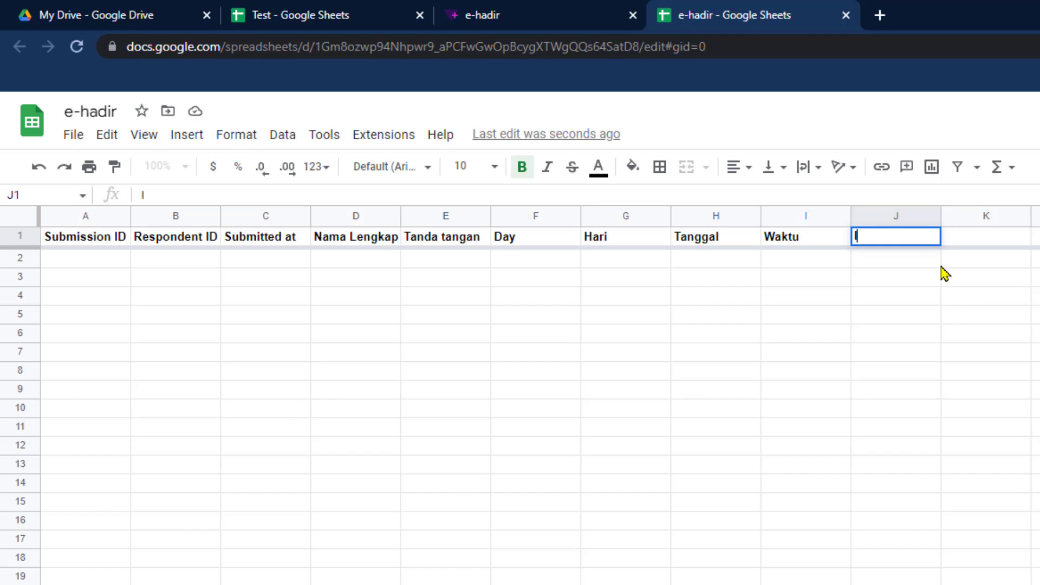
pyautogui.write('nstansinya')
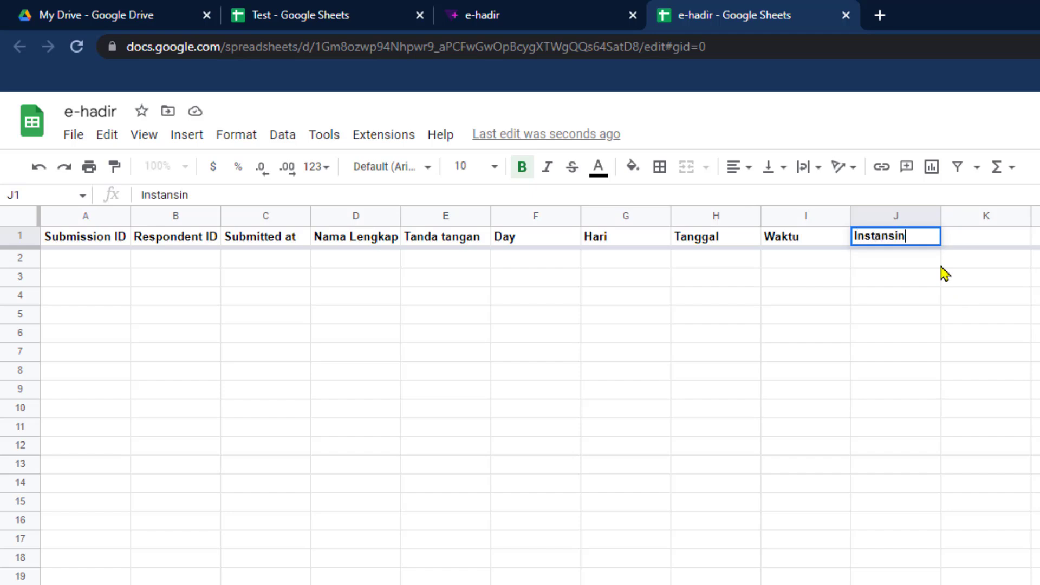
pyautogui.press('BackSpace')
pyautogui.press('BackSpace')
pyautogui.press('BackSpace')
pyautogui.click(1012, 541)
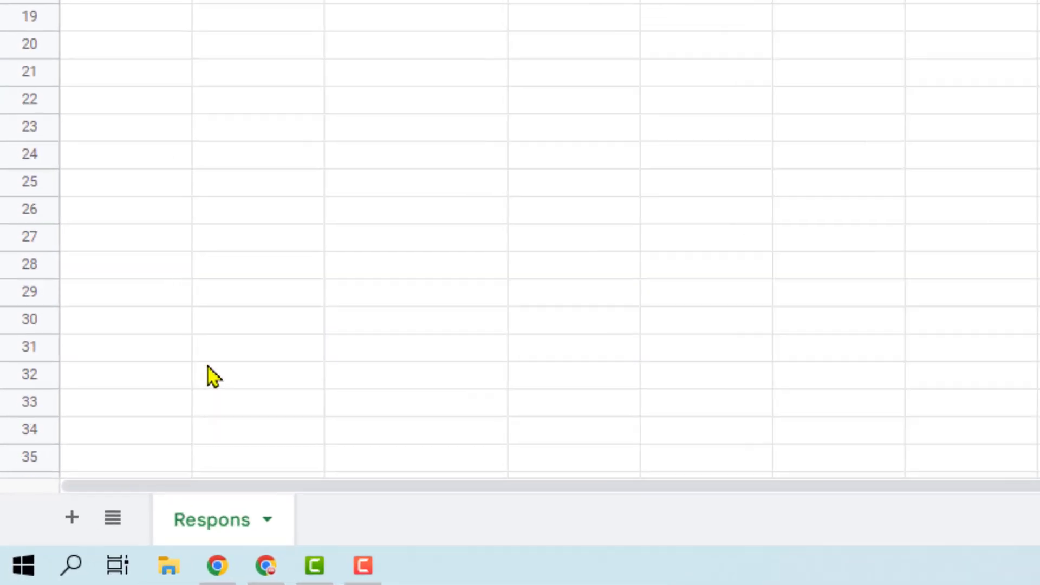
# Step: Add a second sheet to the spreadsheet and name it Database
pyautogui.click(72, 518)
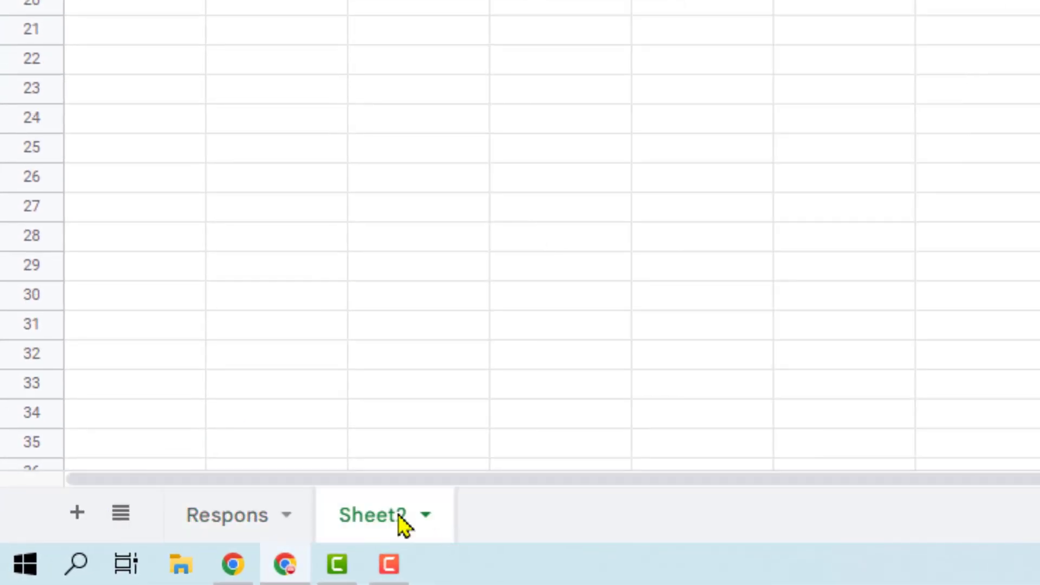
pyautogui.doubleClick(401, 524)
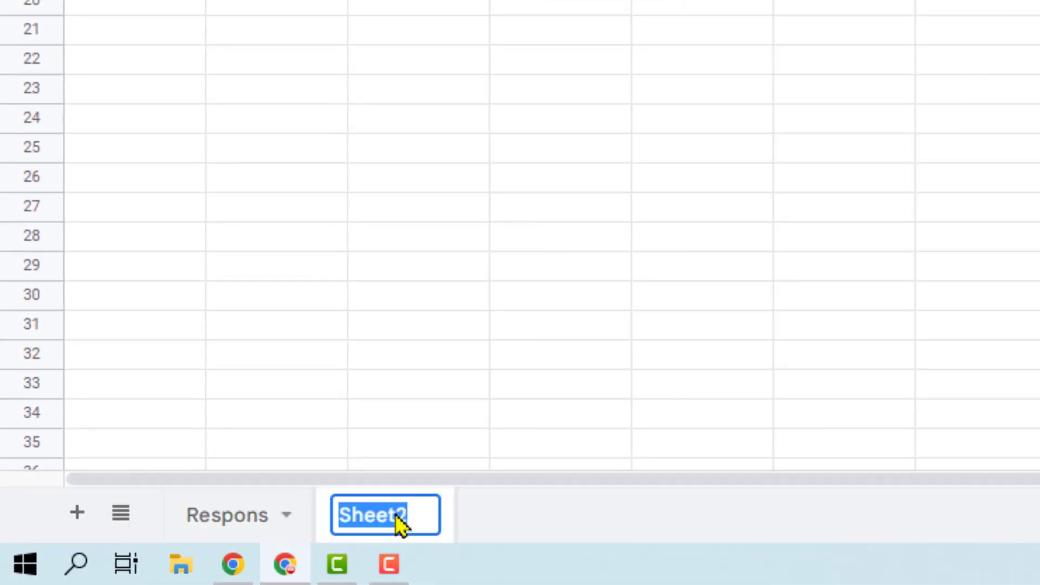
pyautogui.write('d')
pyautogui.press('BackSpace')
pyautogui.write('Database')
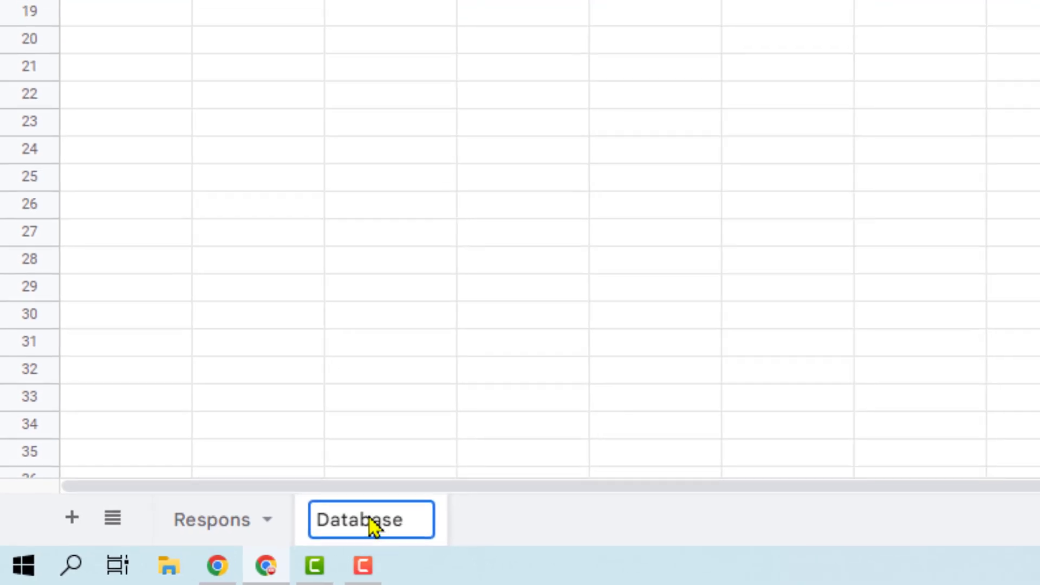
pyautogui.click(465, 295)
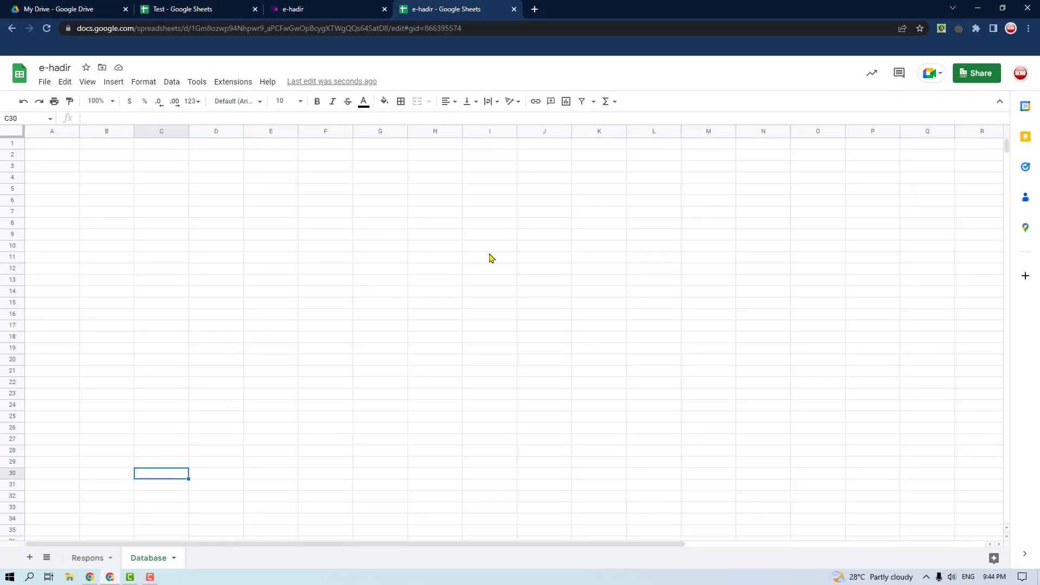
# Step: Fill A1:E21 of the Database sheet with the Nama and Intansi list for 20 participants and the Day and Hari translation table
pyautogui.click(53, 146)
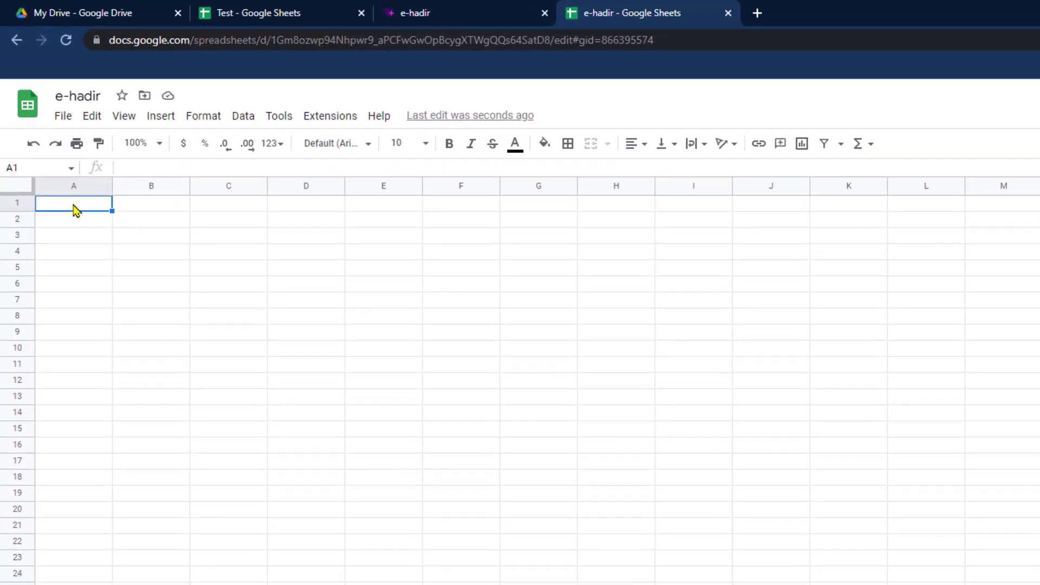
pyautogui.write('Nama\tIntansi\t\tDay\tHari Peserta 1\tInstansi 1\t\tSaturday\tSabtu Peserta 2\tInstansi 2\t\tSunday\tMinggu Peserta 3\tInstansi 3\t\tMonday\tSenin Peserta 4\tInstansi 4\t\tTuesday\tSelasa Peserta 5\tInstansi 5\t\tWednesday\tRabu Peserta 6\tInstansi 6\t\tThursday\tKamis Peserta 7\tInstansi 7\t\tFriday\tJumat Peserta 8\tInstansi 8 Peserta 9\tInstansi 9 Peserta 10\tInstansi 10 Peserta 11\tInstansi 11 Peserta 12\tInstansi 12 Peserta 13\tInstansi 13 Peserta 14\tInstansi 14 Peserta 15\tInstansi 15 Peserta 16\tInstansi 16 Peserta 17\tInstansi 17 Peserta 18\tInstansi 18 Peserta 19\tInstansi 19 Peserta 20\tInstansi 20')
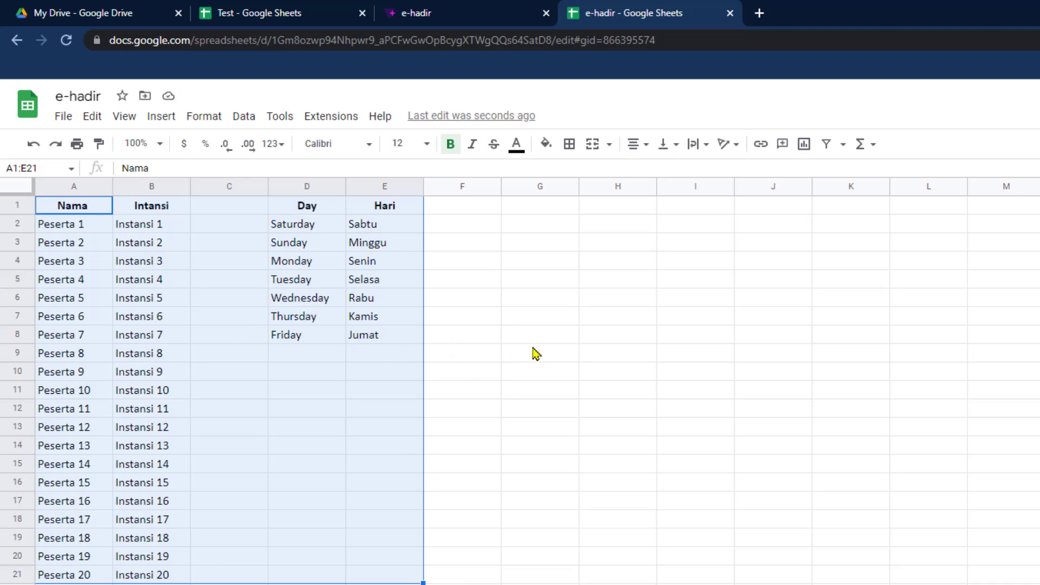
pyautogui.click(536, 353)
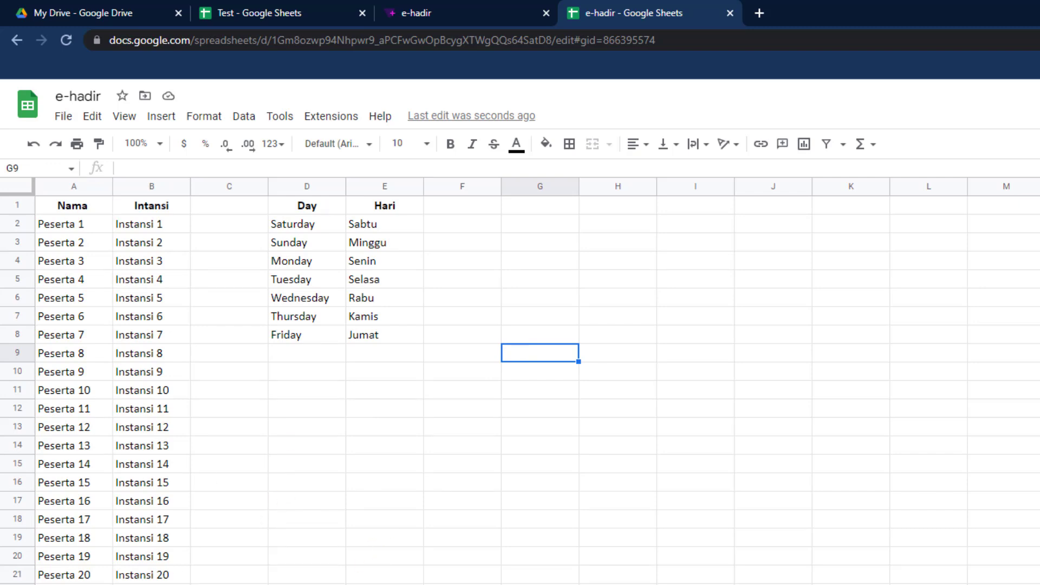
# Step: Return to the Respons sheet and examine the row 2 cells under the added headers and under the form's own columns
pyautogui.click(87, 557)
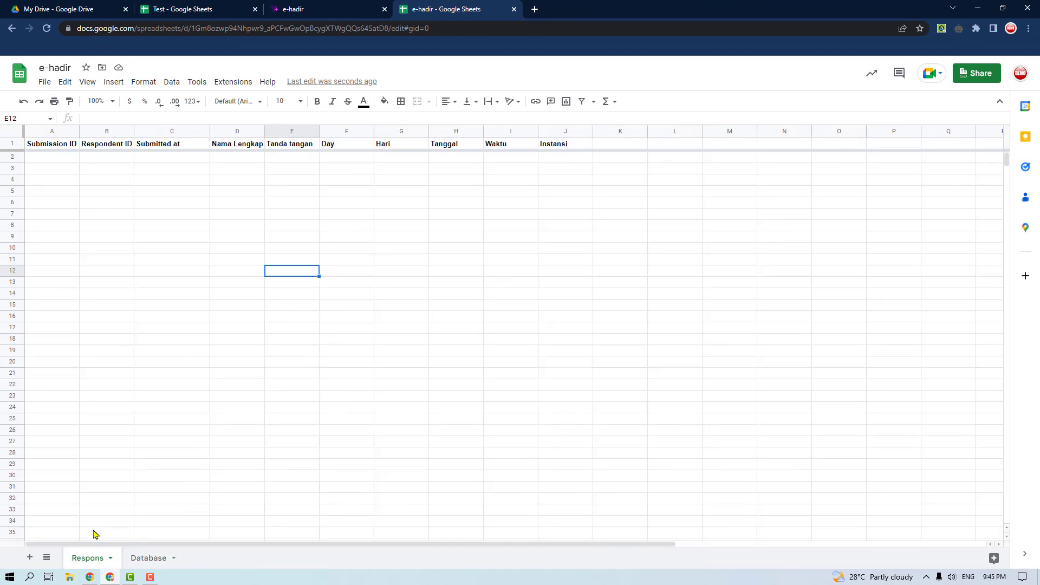
pyautogui.click(340, 161)
pyautogui.click(385, 158)
pyautogui.click(448, 163)
pyautogui.click(490, 161)
pyautogui.click(556, 161)
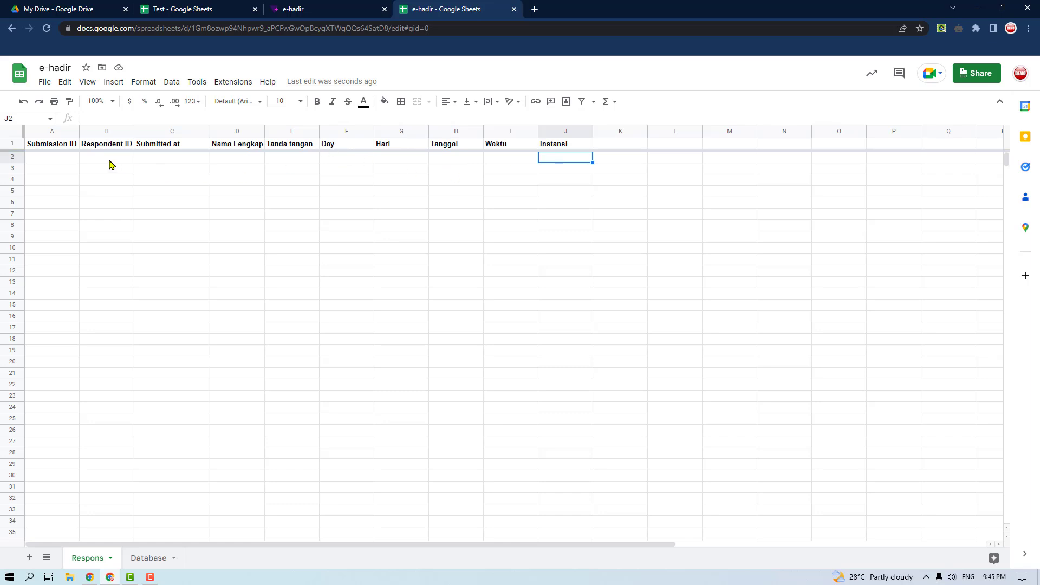
pyautogui.moveTo(52, 160); pyautogui.dragTo(311, 162)
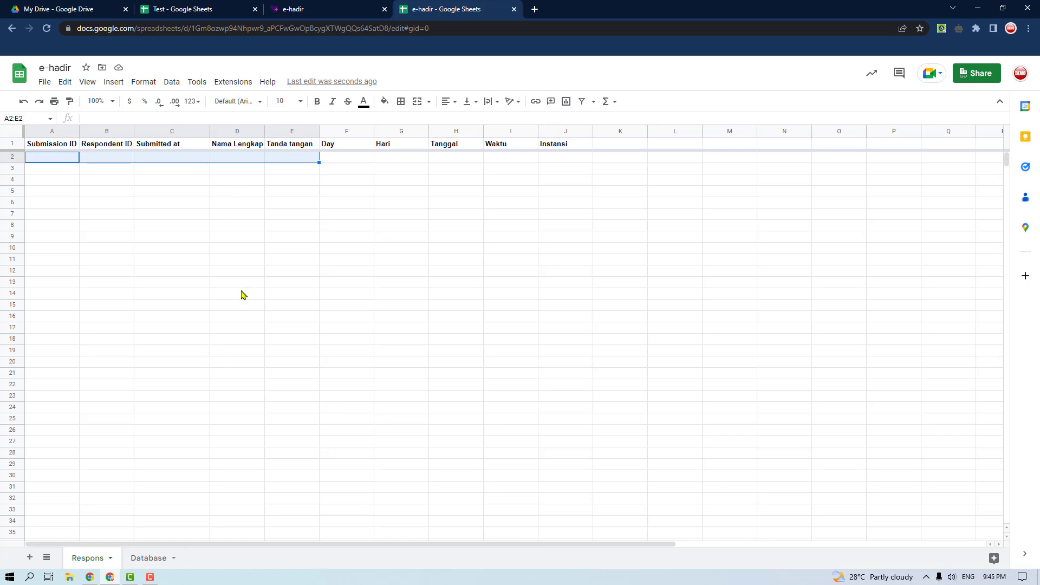
# Step: Copy the e-hadir share link from Tally and open it in a new tab of the other Chrome window, closing the old form tab
pyautogui.click(332, 6)
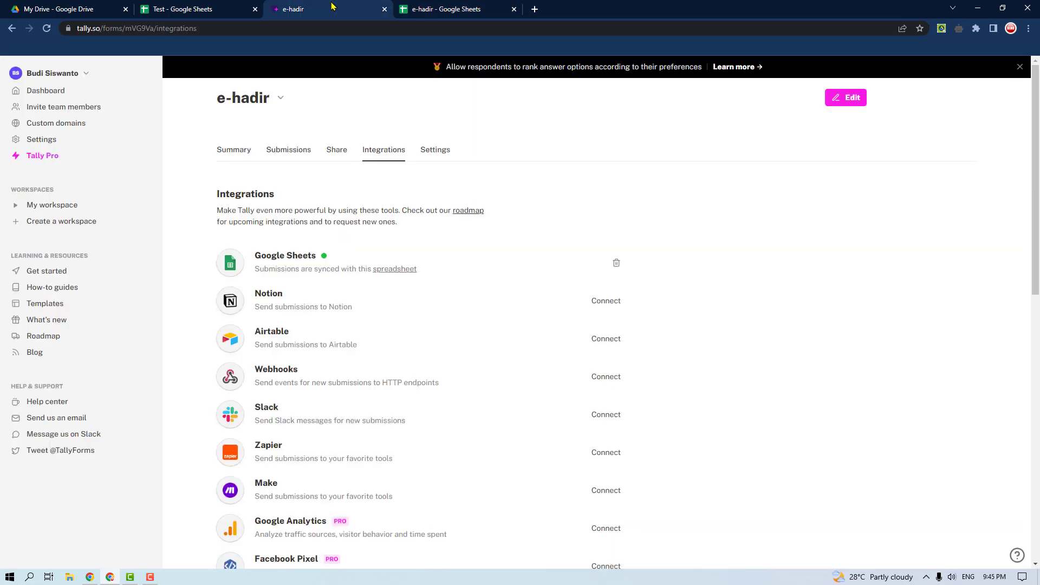
pyautogui.click(336, 150)
pyautogui.click(248, 276)
pyautogui.click(91, 577)
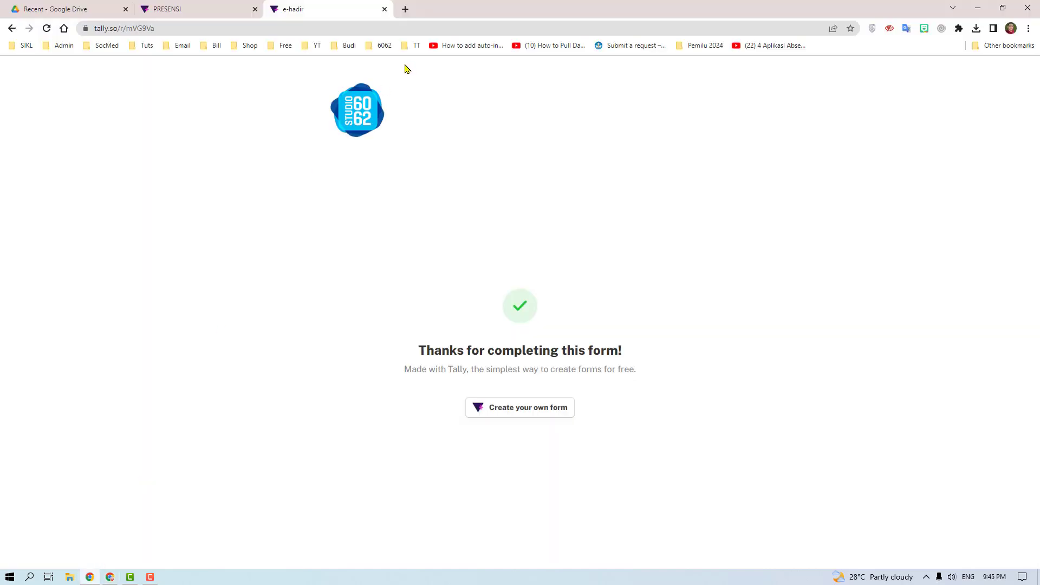
pyautogui.click(384, 9)
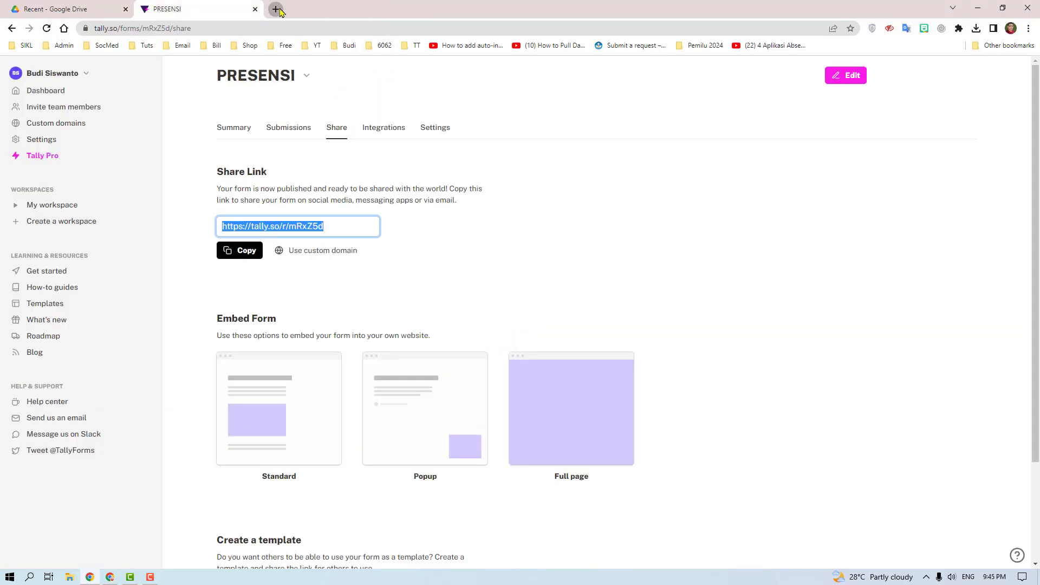
pyautogui.click(406, 9)
pyautogui.rightClick(302, 28)
pyautogui.click(349, 103)
pyautogui.press('Return')
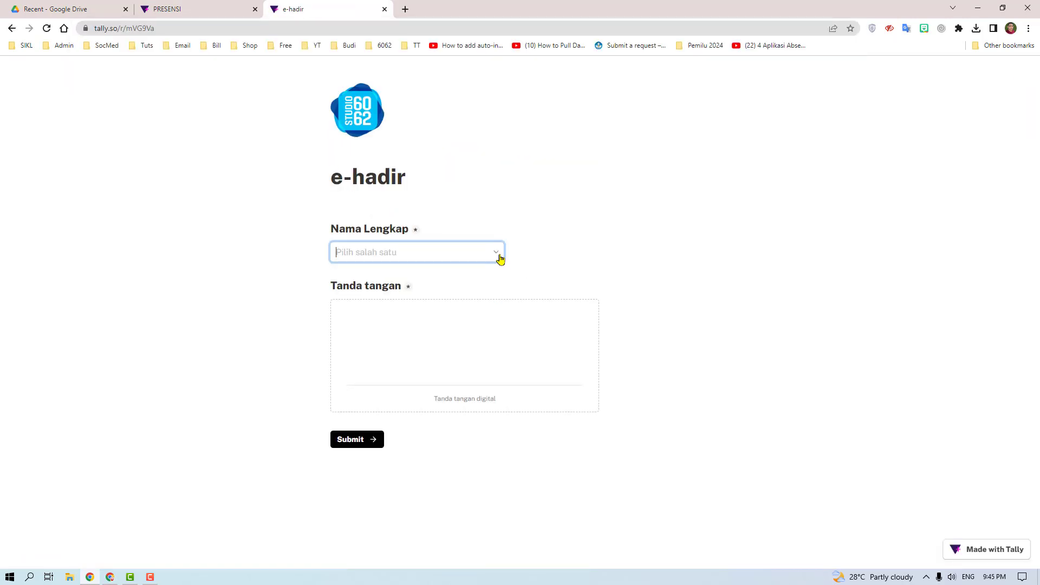
# Step: Choose Peserta 1 as Nama Lengkap, draw a signature in Tanda tangan and submit the form
pyautogui.click(497, 255)
pyautogui.click(373, 277)
pyautogui.moveTo(481, 314)
pyautogui.mouseDown()
pyautogui.moveTo(399, 343)
pyautogui.moveTo(518, 350)
pyautogui.mouseUp()
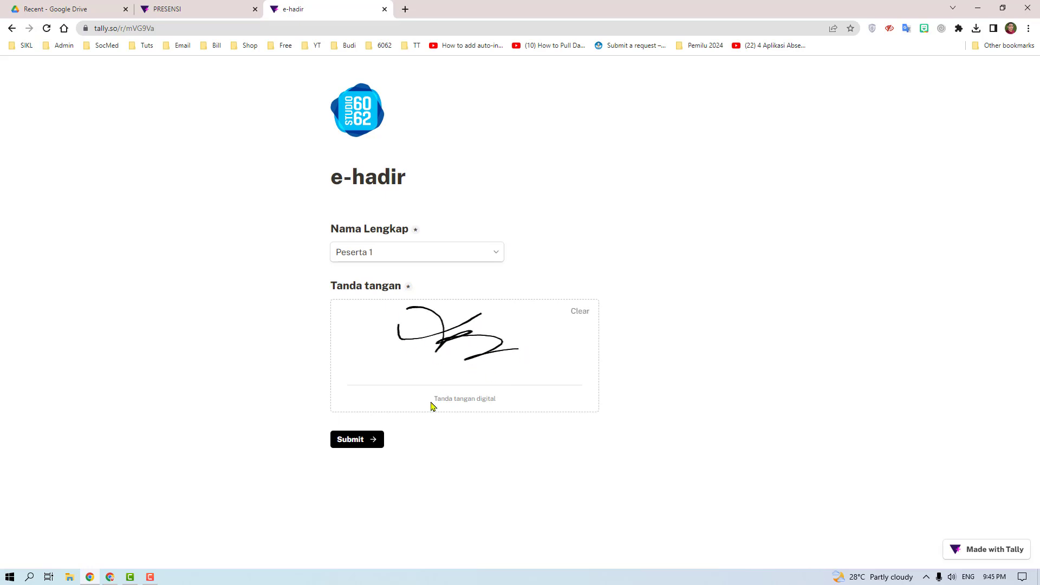
pyautogui.click(354, 438)
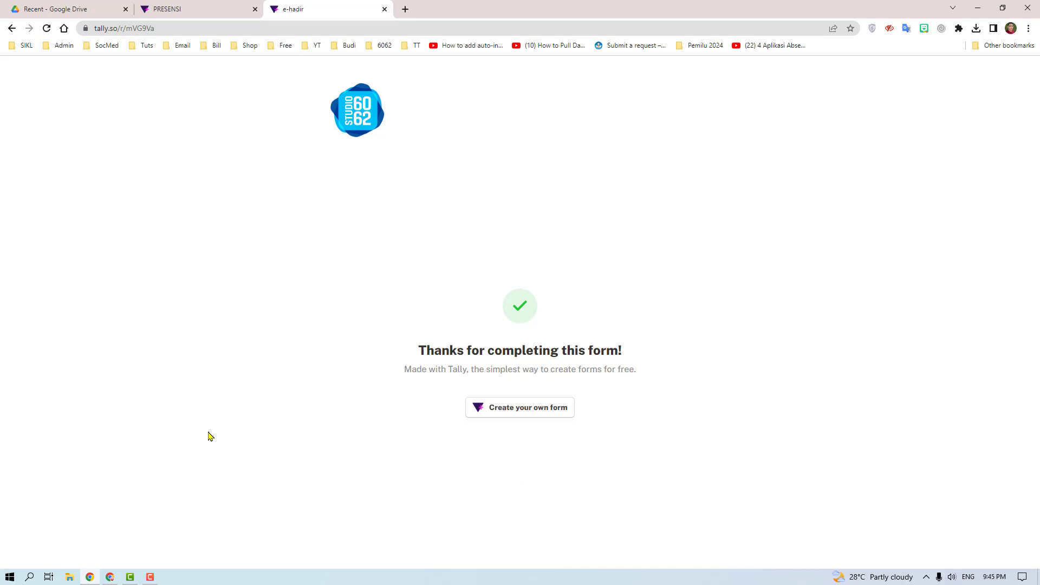
# Step: Switch back to the e-hadir spreadsheet, check the synced submission and slightly widen the Submitted at column
pyautogui.click(111, 574)
pyautogui.click(461, 10)
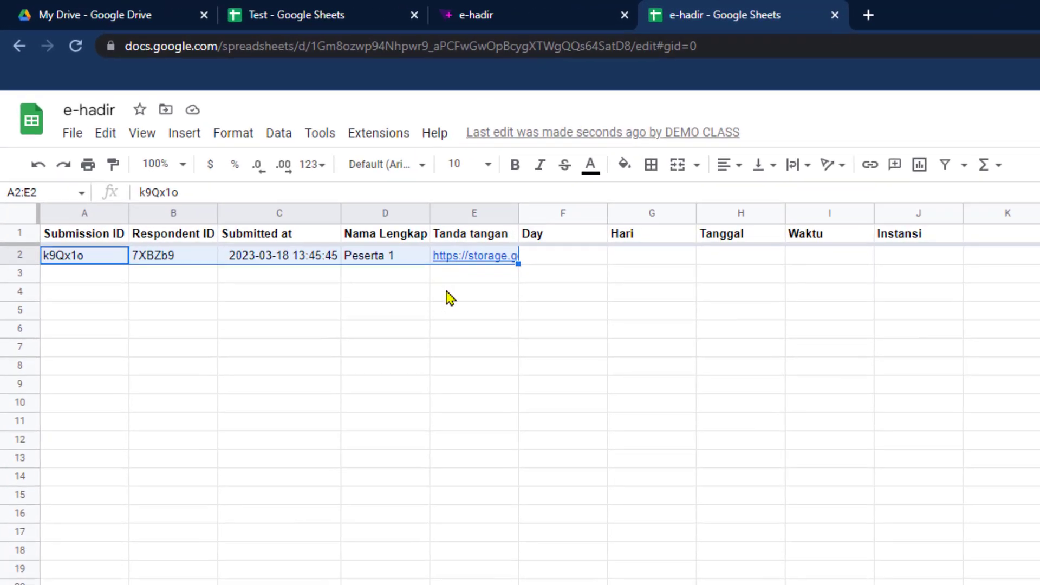
pyautogui.click(583, 352)
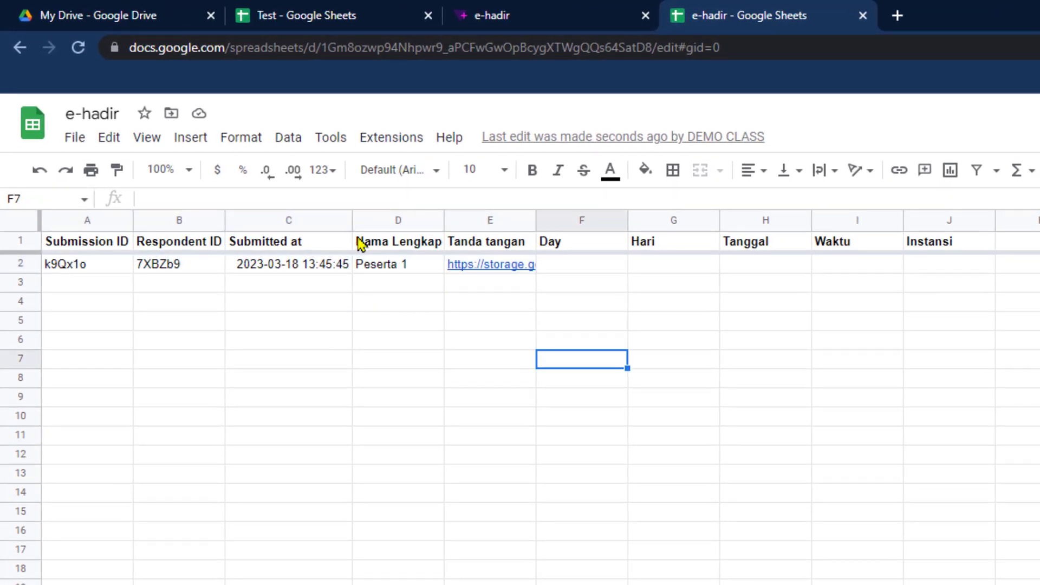
pyautogui.moveTo(352, 219); pyautogui.dragTo(364, 219)
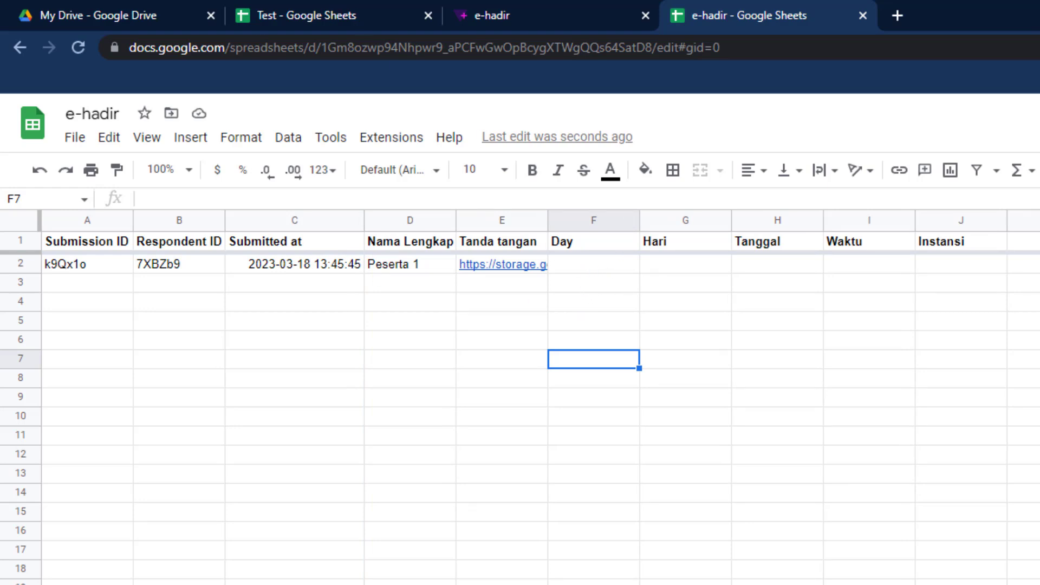
# Step: Fill F2 under Day with the formula =ARRAYFORMULA(IF(LEN($C$2:$C)=0,,(TEXT(C2:C,"DDDD"))))
pyautogui.doubleClick(602, 269)
pyautogui.rightClick(602, 270)
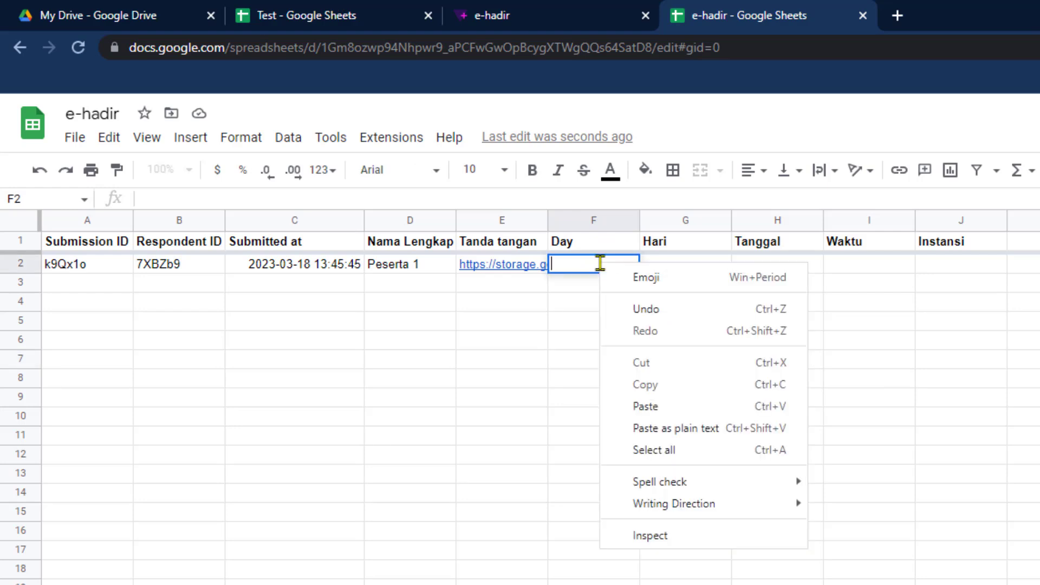
pyautogui.click(648, 411)
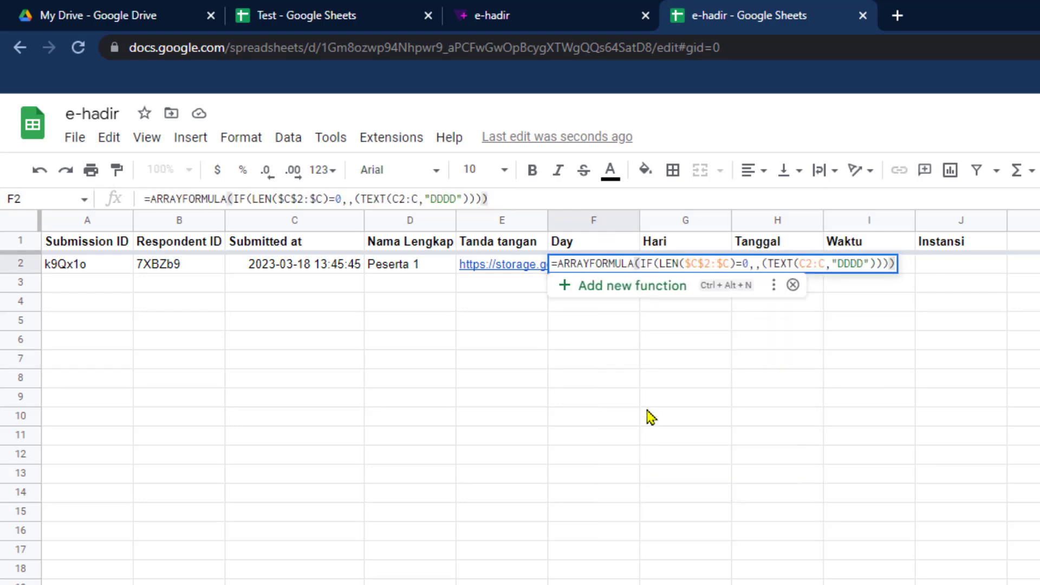
pyautogui.press('Return')
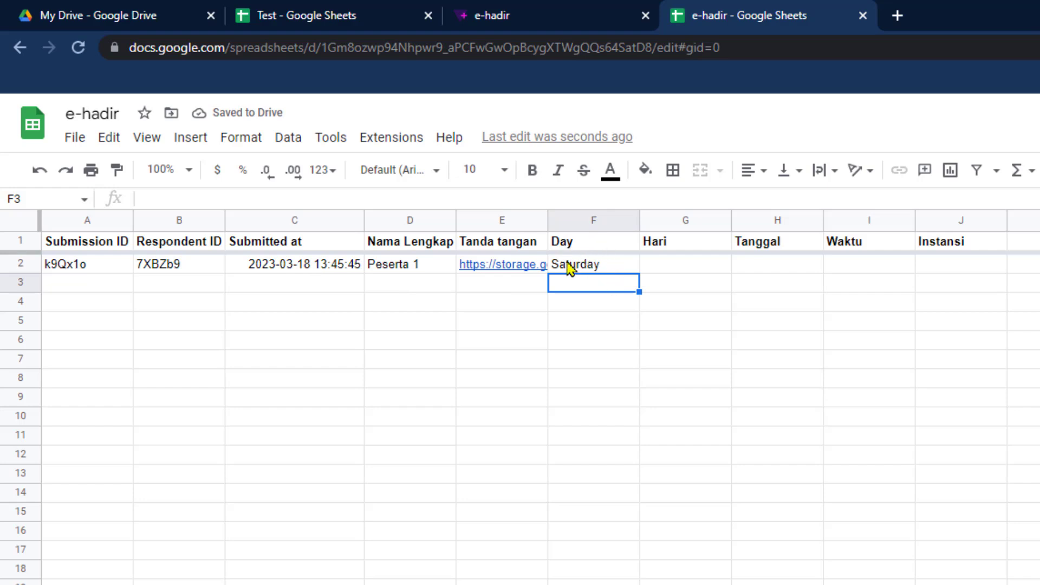
# Step: Fill G2 under Hari with =ARRAYFORMULA(IFERROR(VLOOKUP(F2:F,Database!D1:E,2,0))) and compare it with the Day cell
pyautogui.click(684, 268)
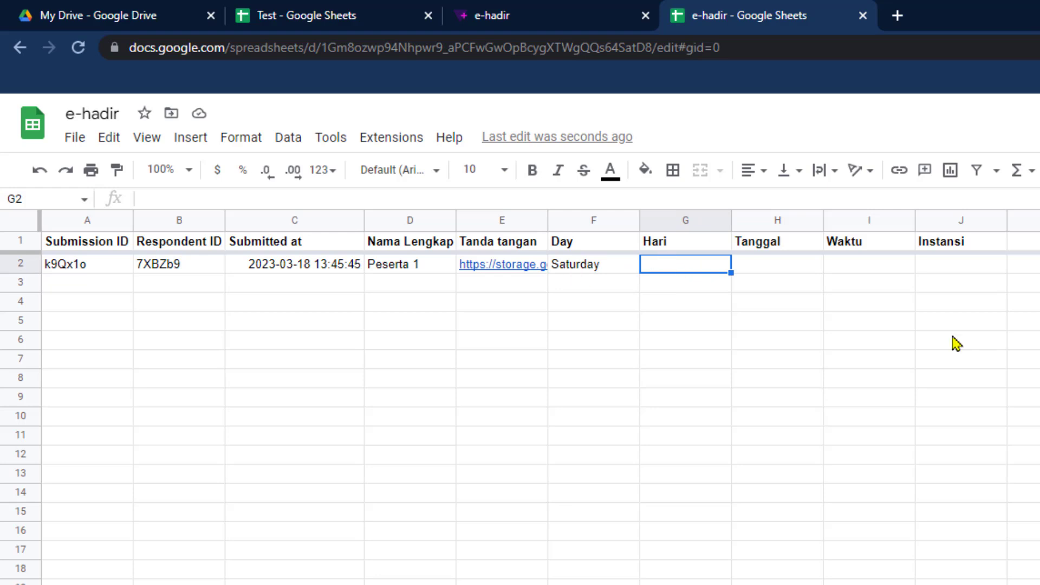
pyautogui.doubleClick(685, 263)
pyautogui.rightClick(684, 264)
pyautogui.click(752, 406)
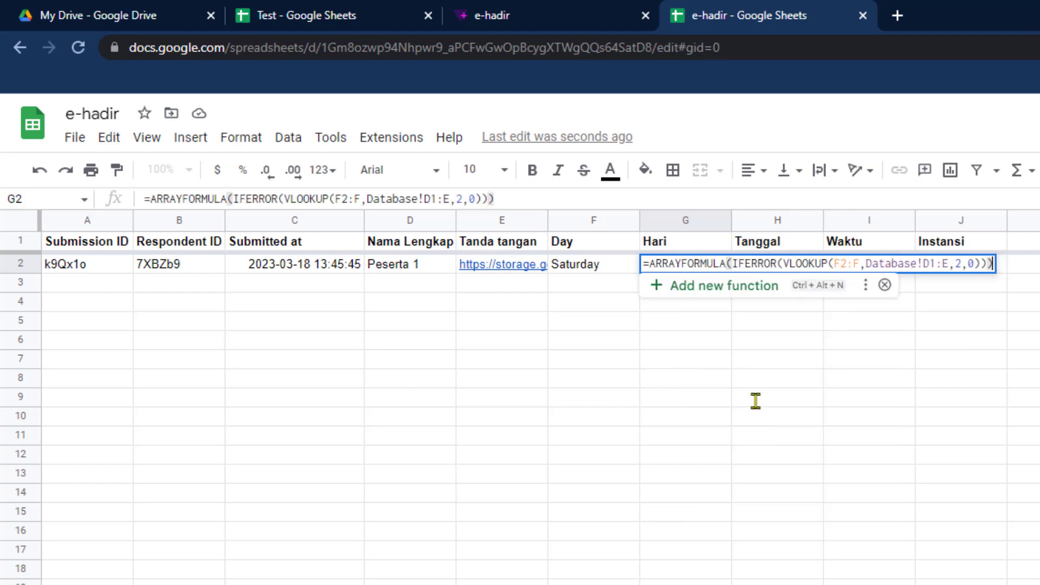
pyautogui.press('Return')
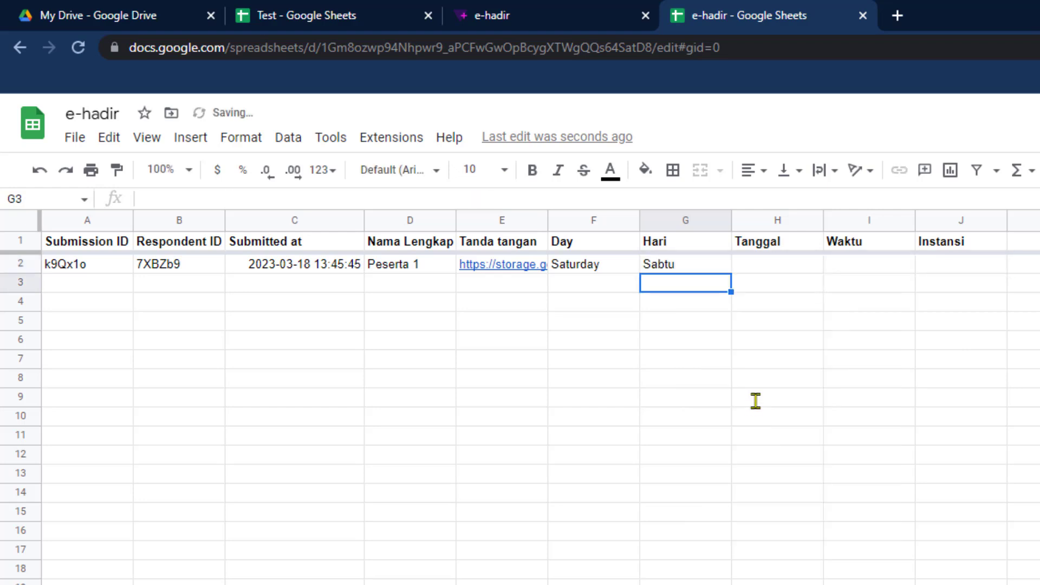
pyautogui.click(589, 271)
pyautogui.click(666, 274)
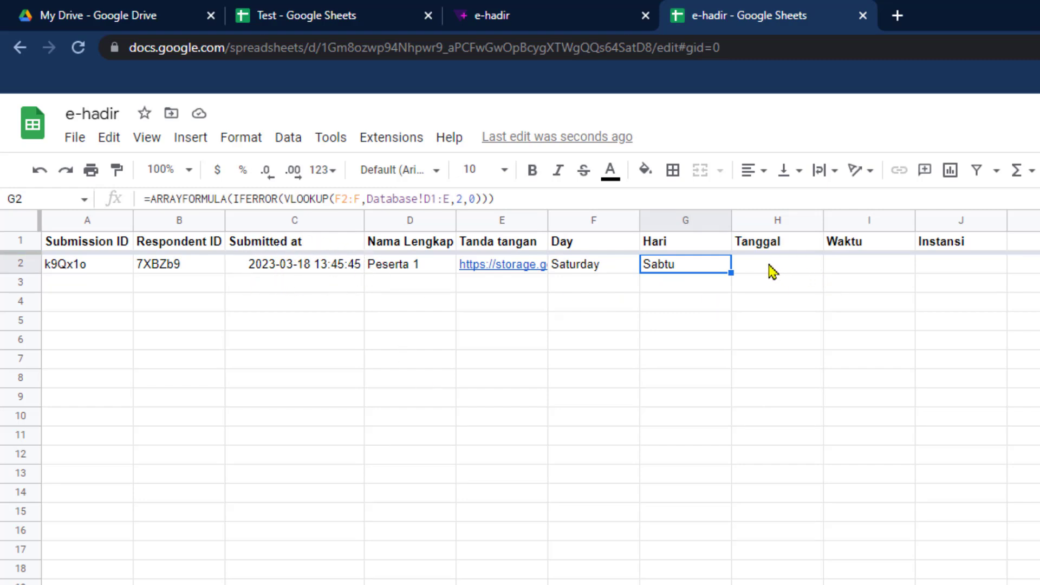
# Step: Fill H2 under Tanggal with =IFERROR(ARRAYFORMULA(SPLIT(C2:C," "))) to split Submitted at into the Tanggal and Waktu columns
pyautogui.moveTo(780, 266); pyautogui.dragTo(838, 271)
pyautogui.click(965, 447)
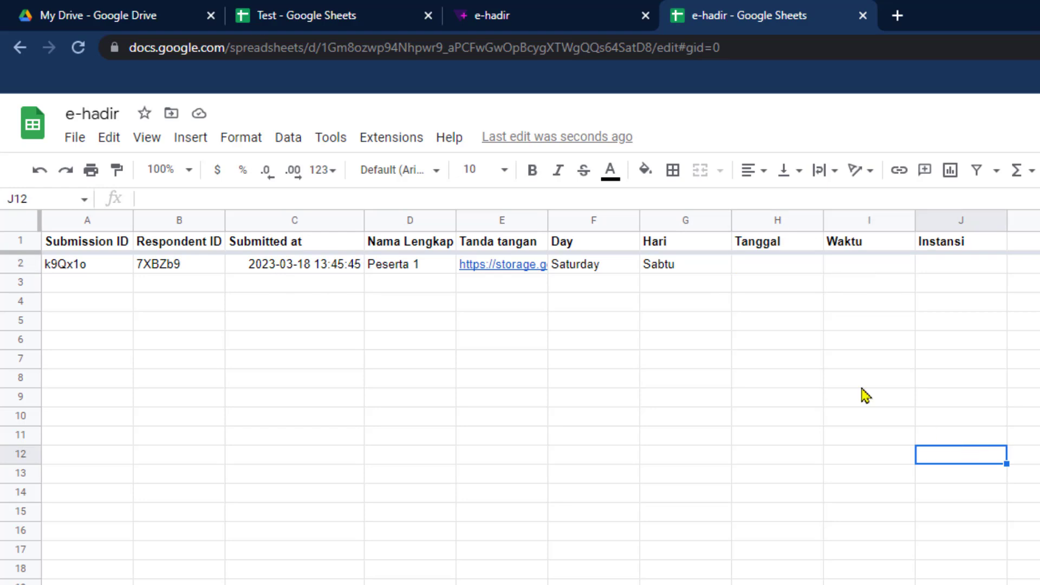
pyautogui.doubleClick(769, 266)
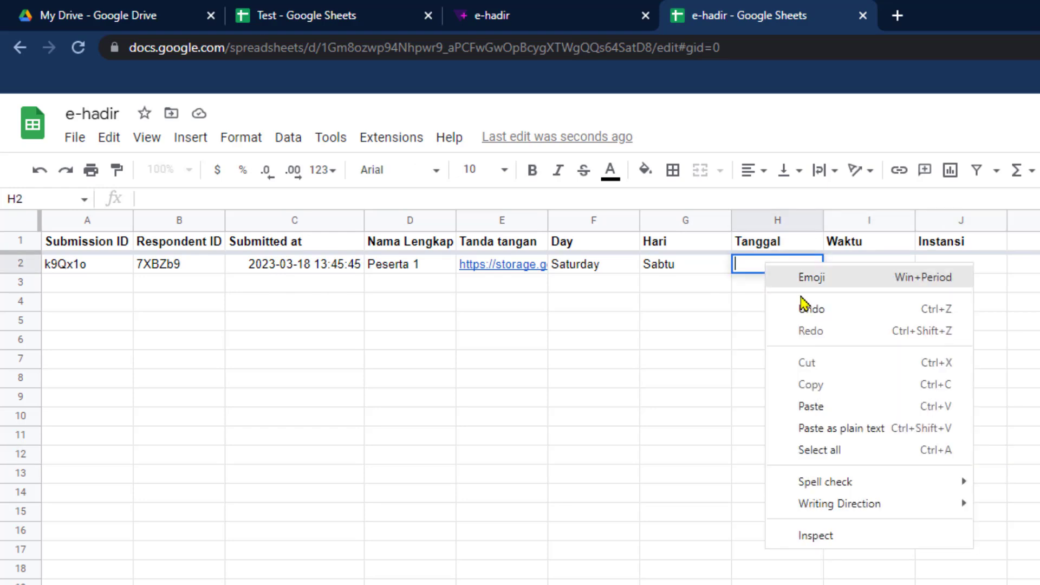
pyautogui.click(833, 406)
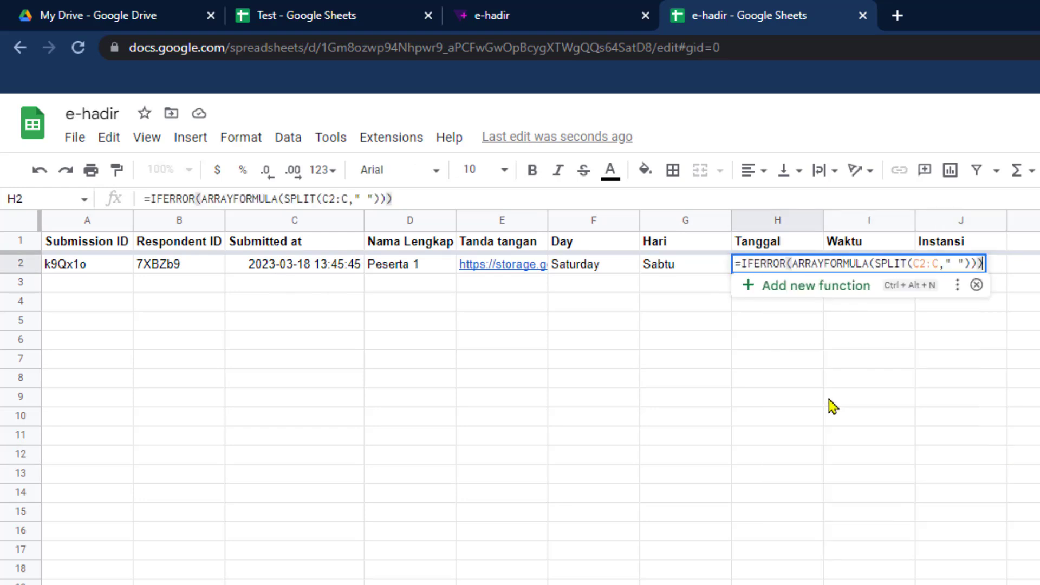
pyautogui.press('Return')
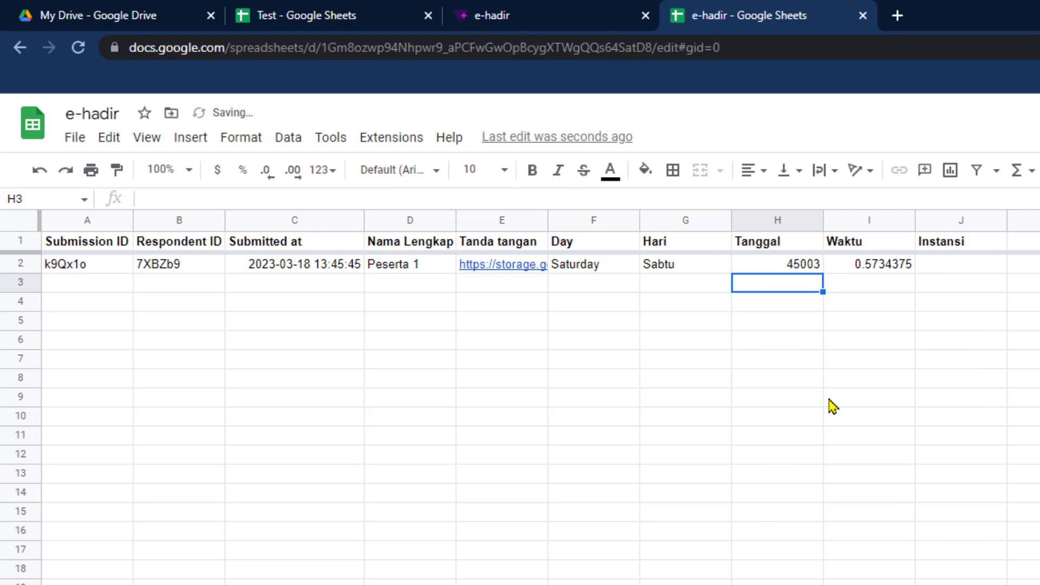
# Step: Format the whole Tanggal column H with the Date number format
pyautogui.click(772, 265)
pyautogui.click(798, 299)
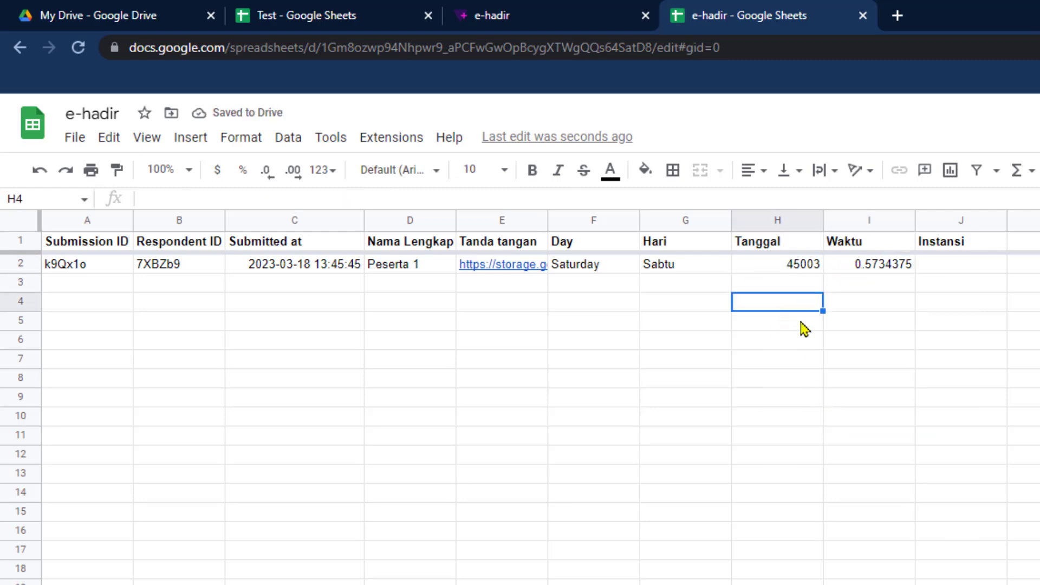
pyautogui.click(773, 219)
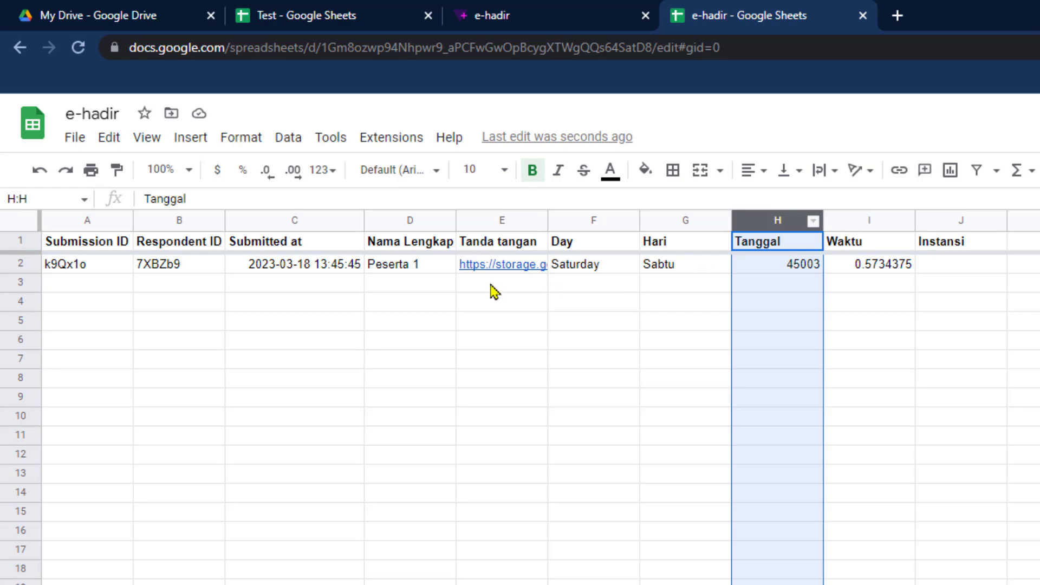
pyautogui.click(326, 171)
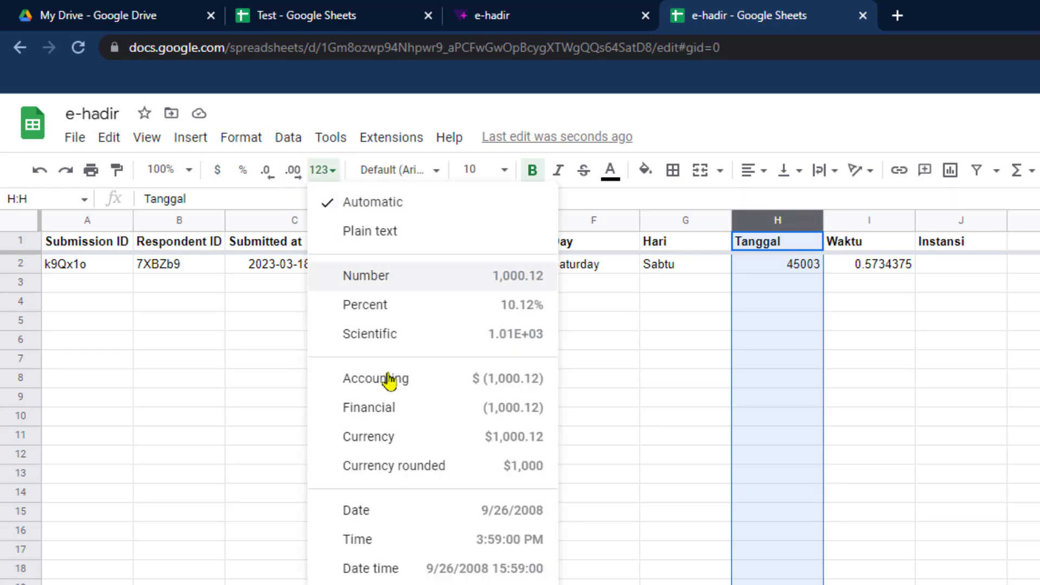
pyautogui.click(374, 514)
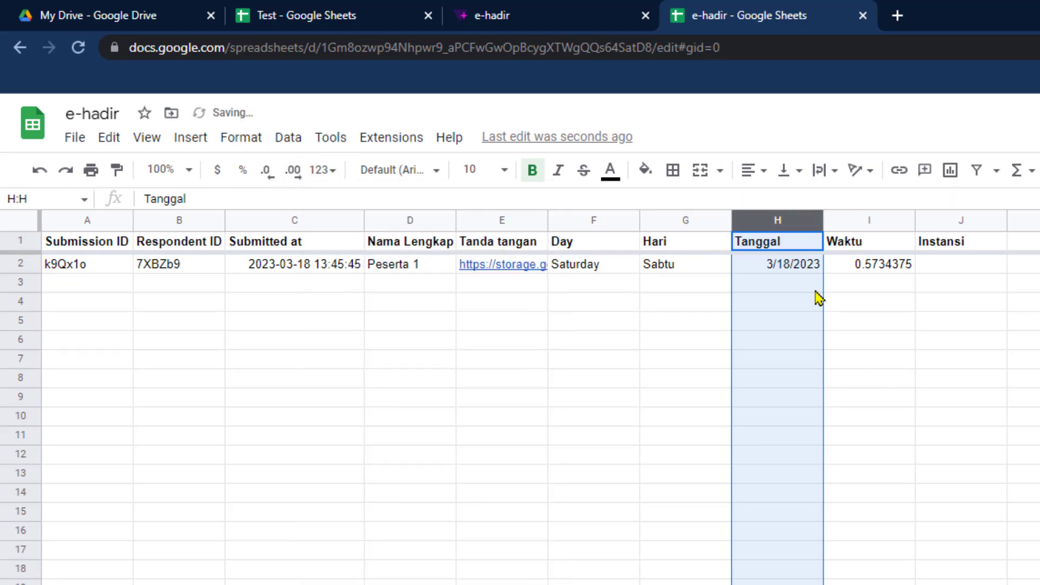
# Step: Format the whole Waktu column I with the Time number format
pyautogui.click(881, 345)
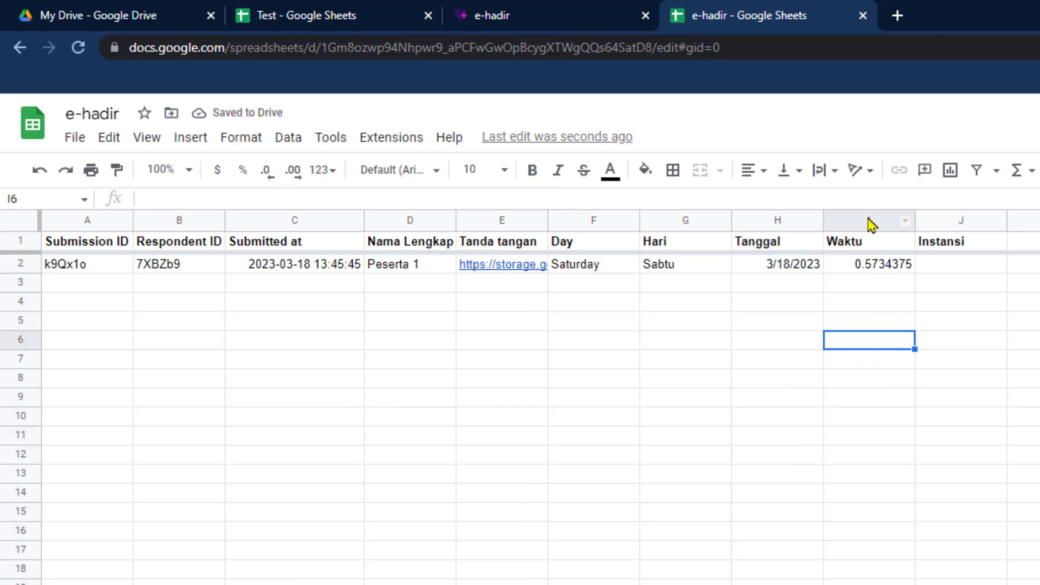
pyautogui.click(870, 221)
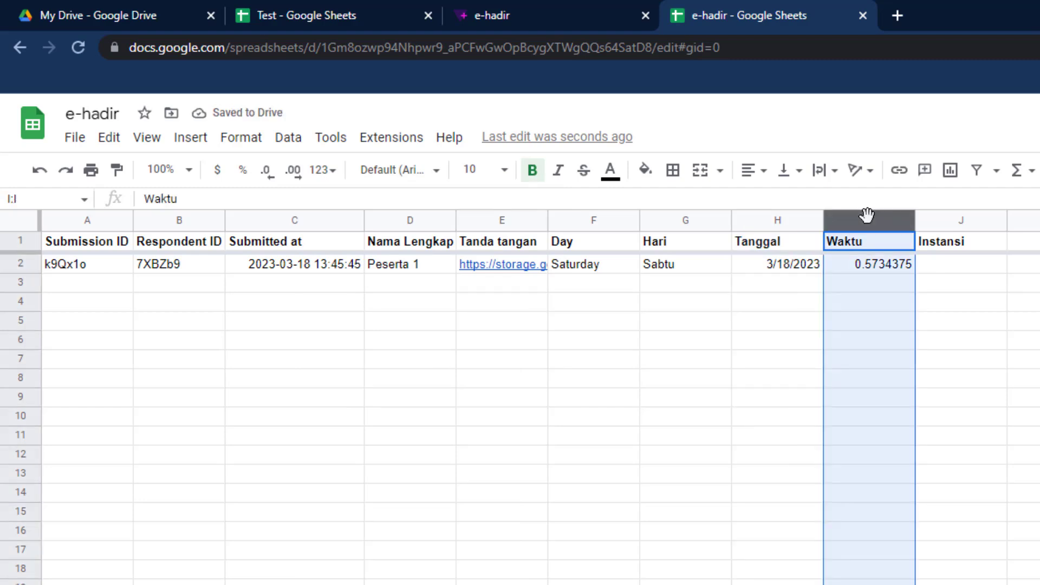
pyautogui.click(336, 176)
pyautogui.click(383, 539)
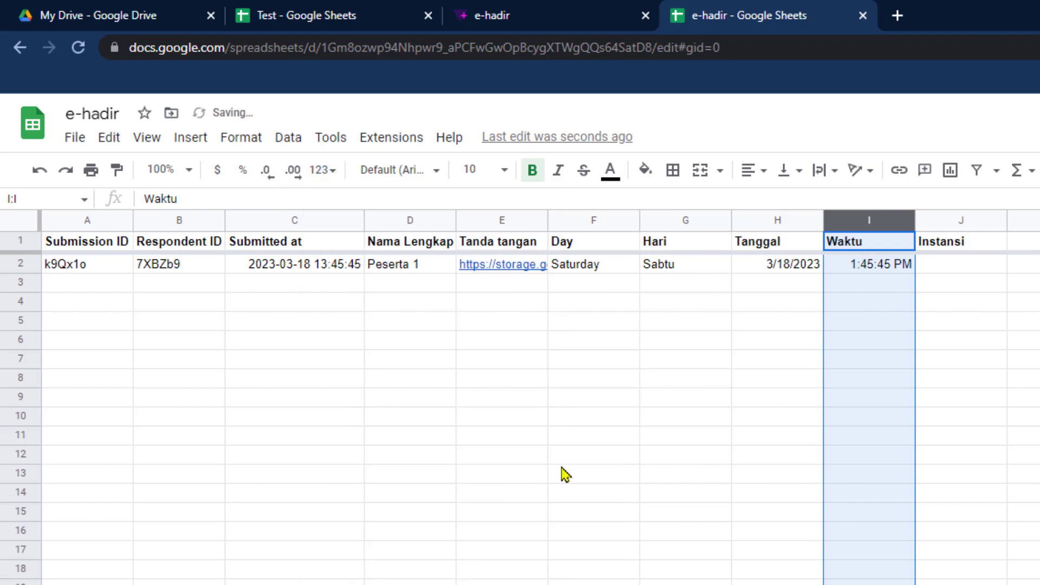
pyautogui.click(983, 362)
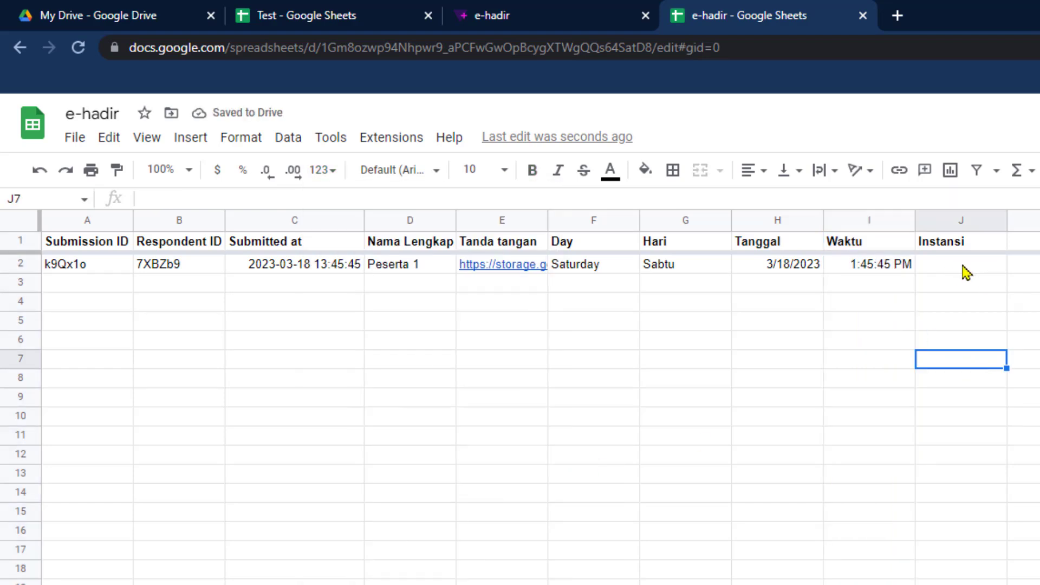
# Step: Check the participant's institution in the Database sheet and fill J2 under Instansi with =ARRAYFORMULA(IFERROR(VLOOKUP(D2:D,Database!A1:B,2,0)))
pyautogui.click(394, 270)
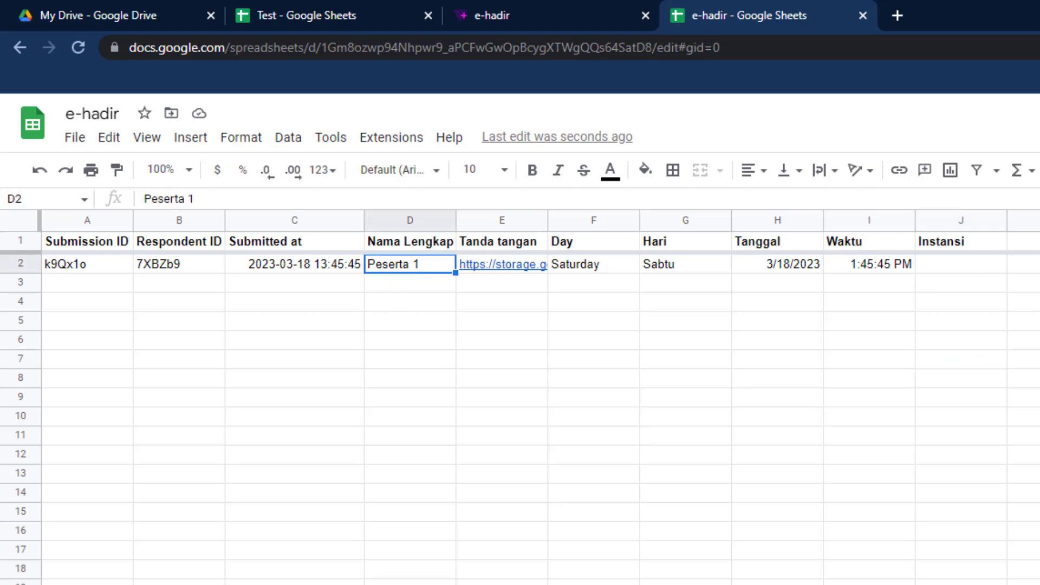
pyautogui.hotkey('ctrl', 'shift', 'pagedown')
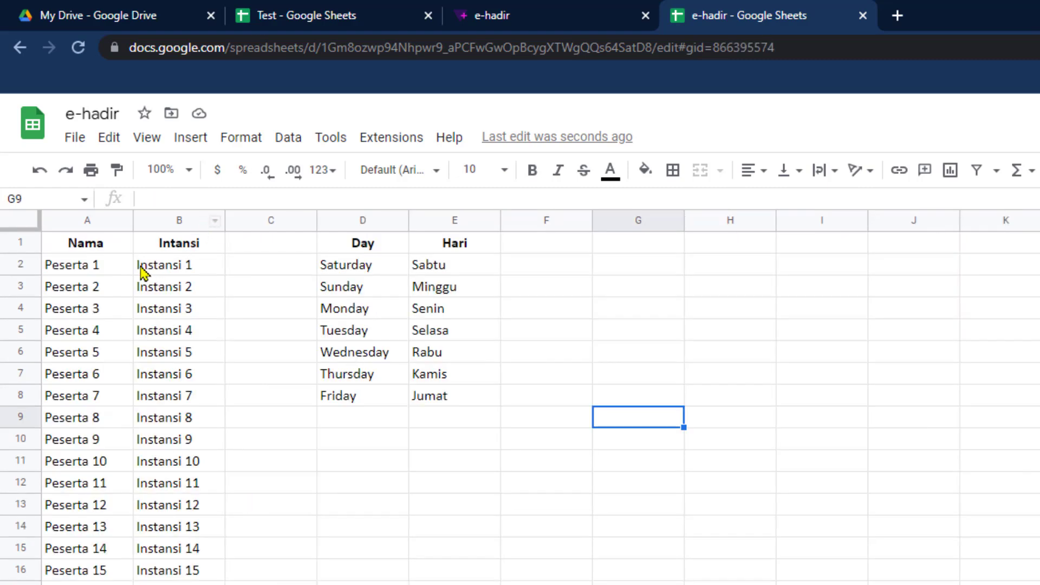
pyautogui.click(157, 264)
pyautogui.hotkey('ctrl', 'shift', 'pageup')
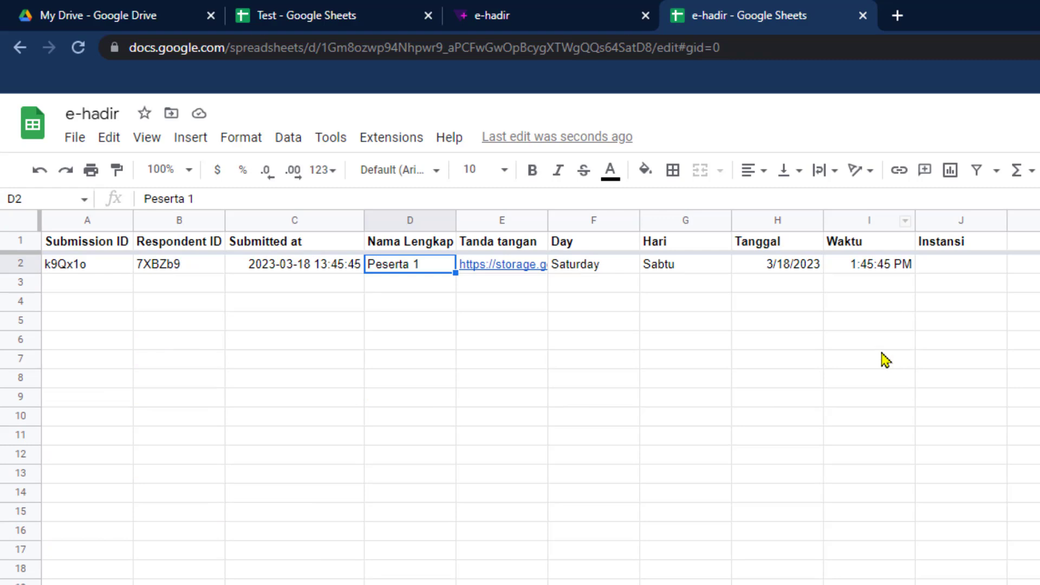
pyautogui.click(977, 270)
pyautogui.rightClick(975, 269)
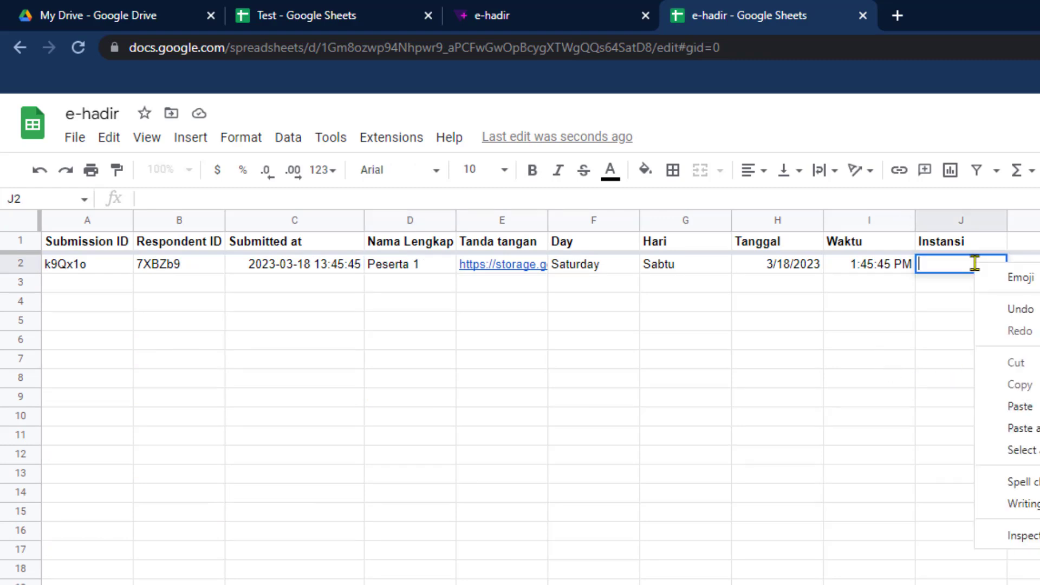
pyautogui.click(1025, 406)
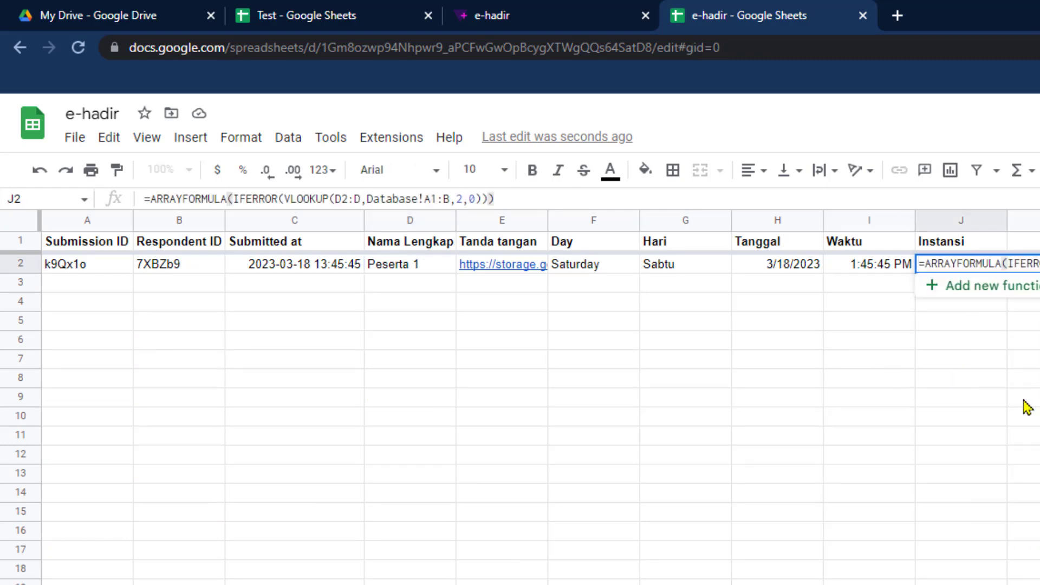
pyautogui.press('Return')
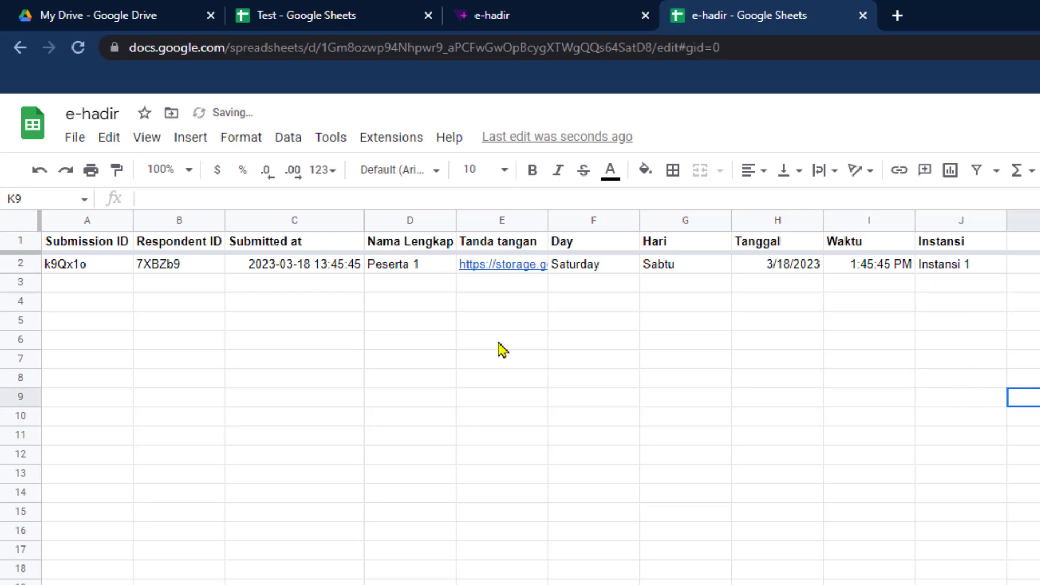
# Step: Review the row 2 entry from Submission ID to Instansi and view the signature image linked under Tanda tangan, closing its tab again
pyautogui.moveTo(87, 268); pyautogui.dragTo(937, 277)
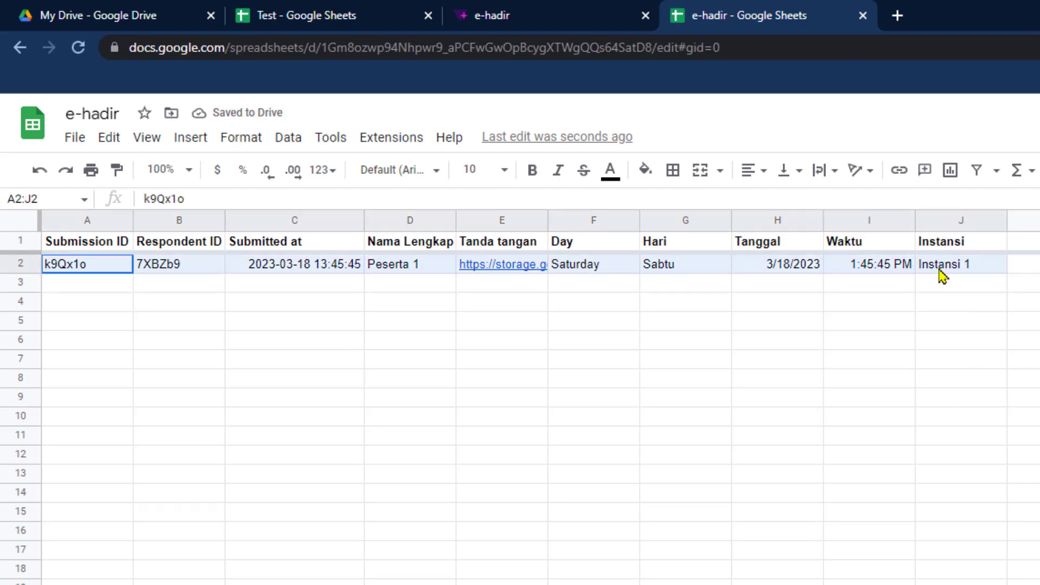
pyautogui.click(954, 419)
pyautogui.moveTo(87, 266); pyautogui.dragTo(940, 279)
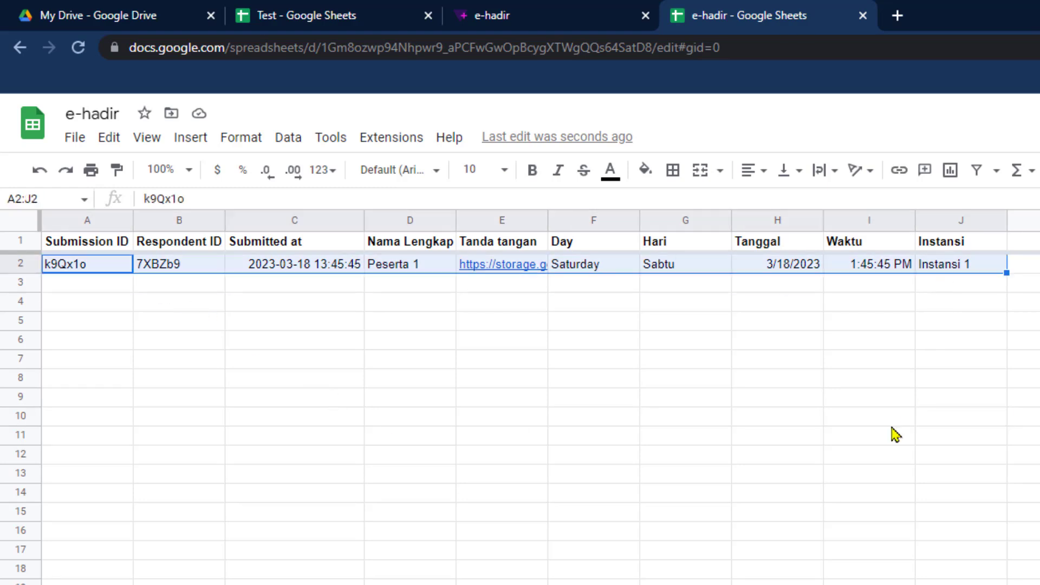
pyautogui.click(886, 455)
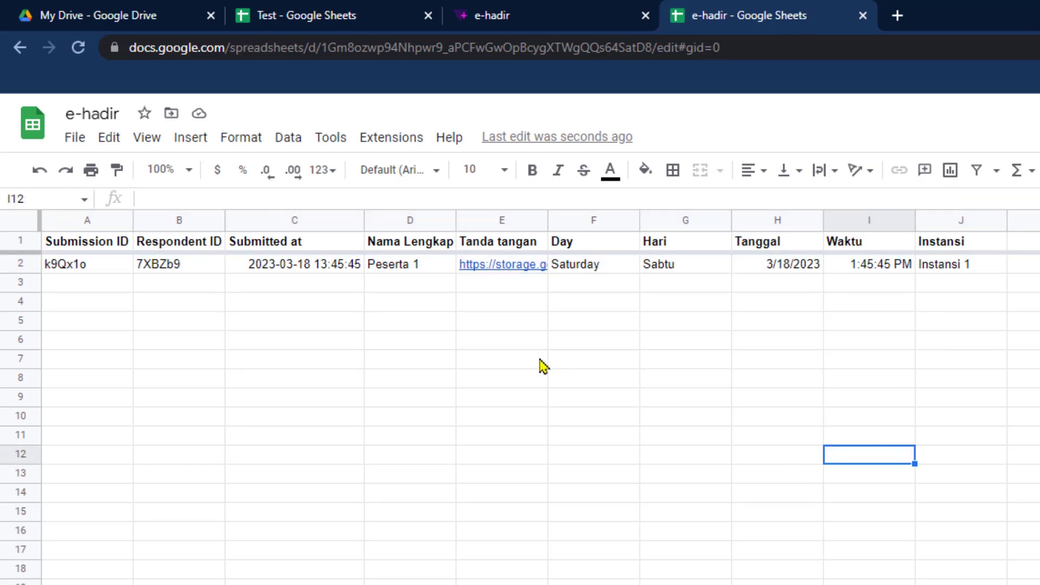
pyautogui.moveTo(513, 271)
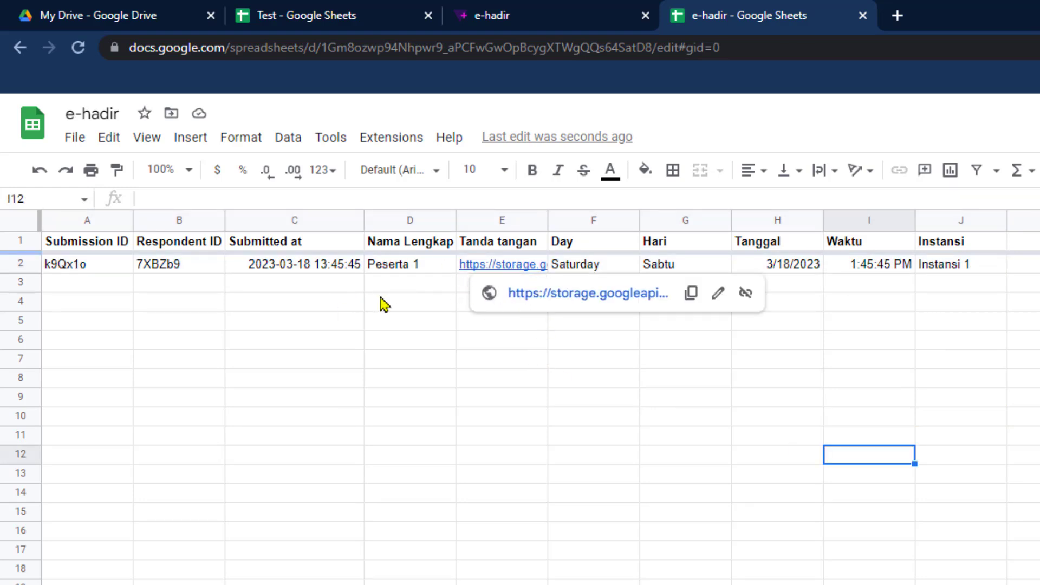
pyautogui.click(526, 293)
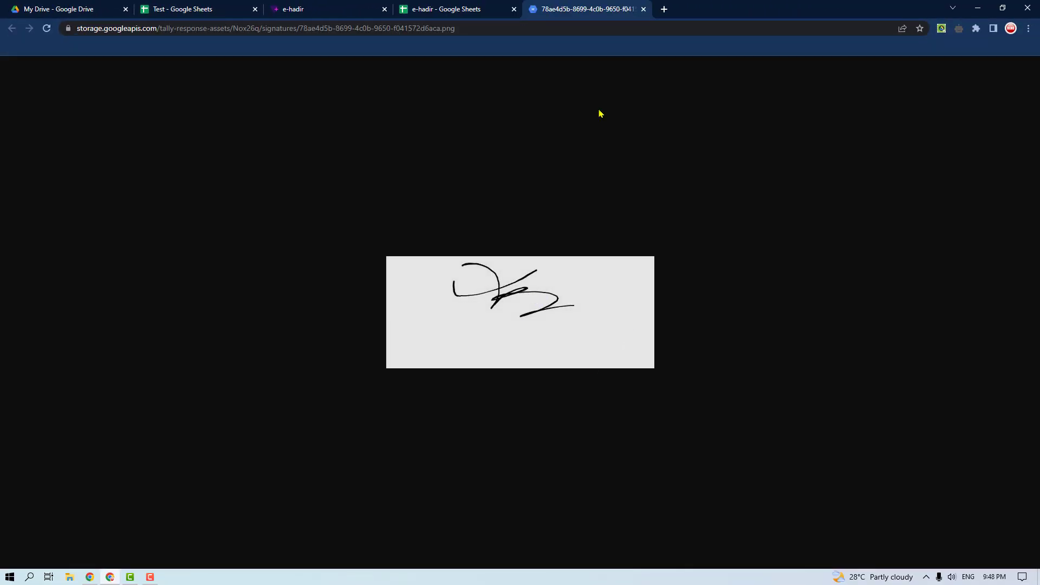
pyautogui.click(643, 9)
pyautogui.click(575, 313)
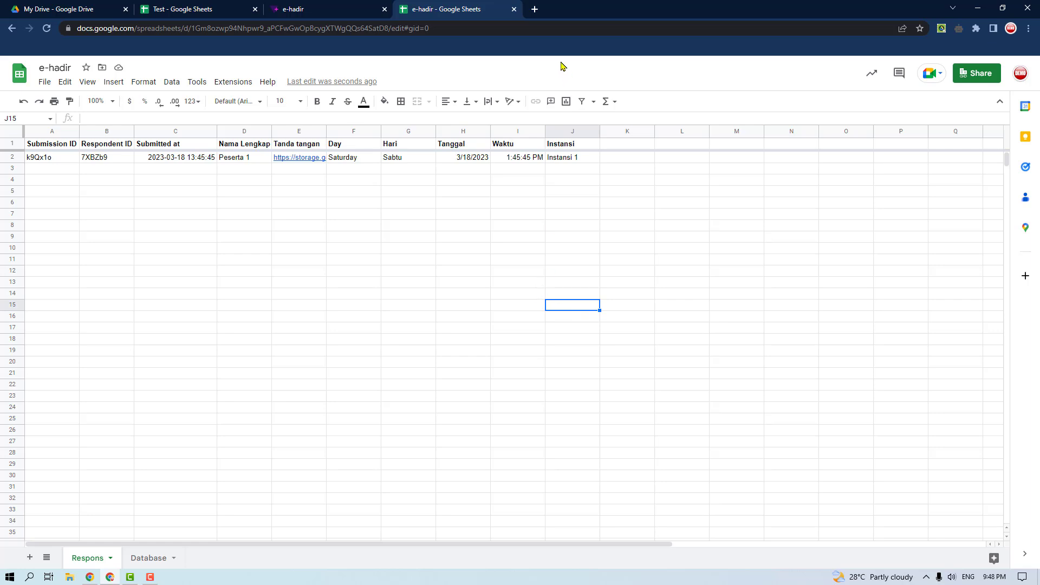
# Step: Search Google for datastudio in a new browser tab
pyautogui.click(534, 9)
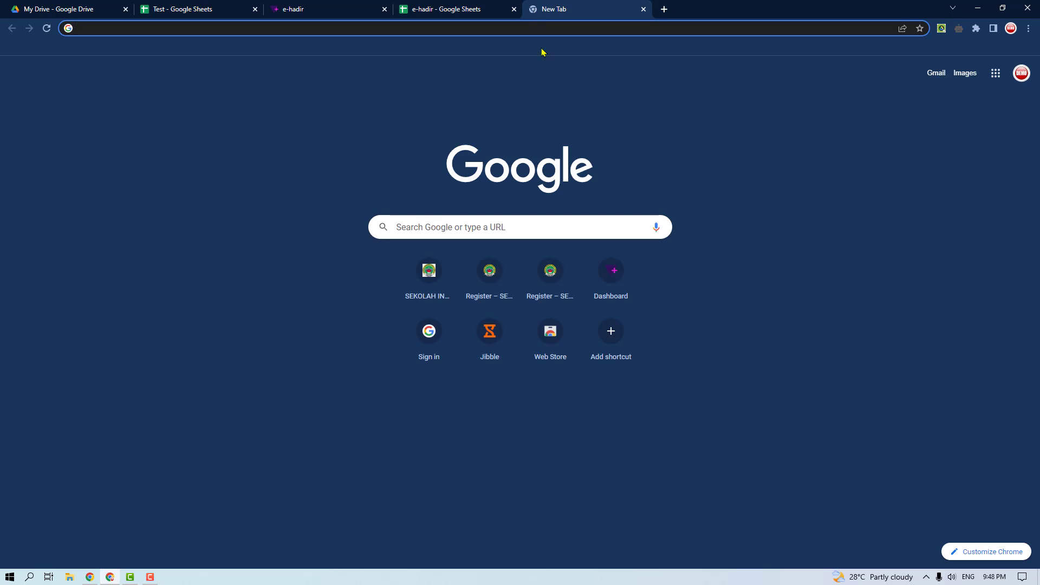
pyautogui.click(626, 28)
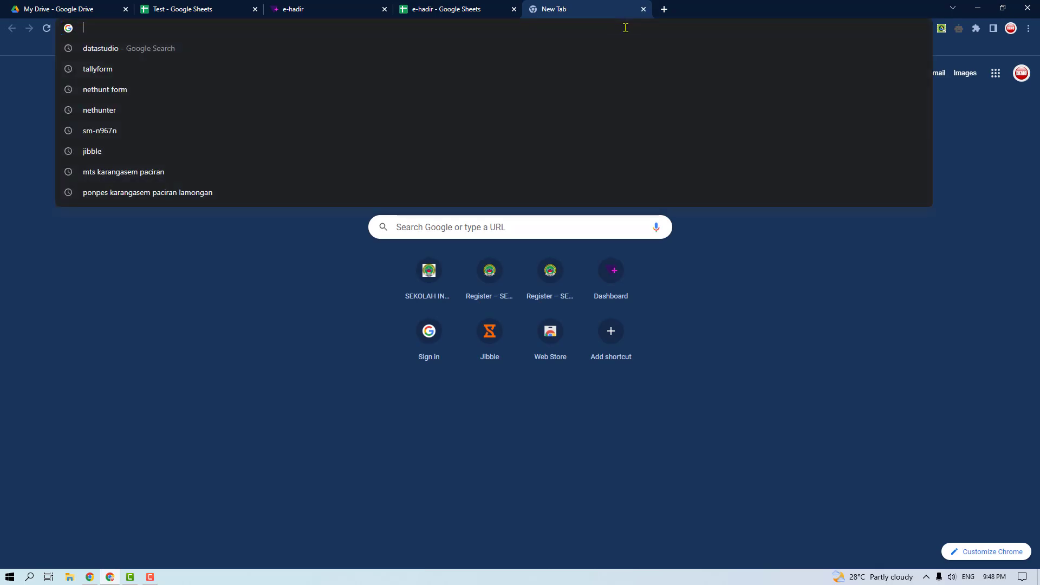
pyautogui.write('data')
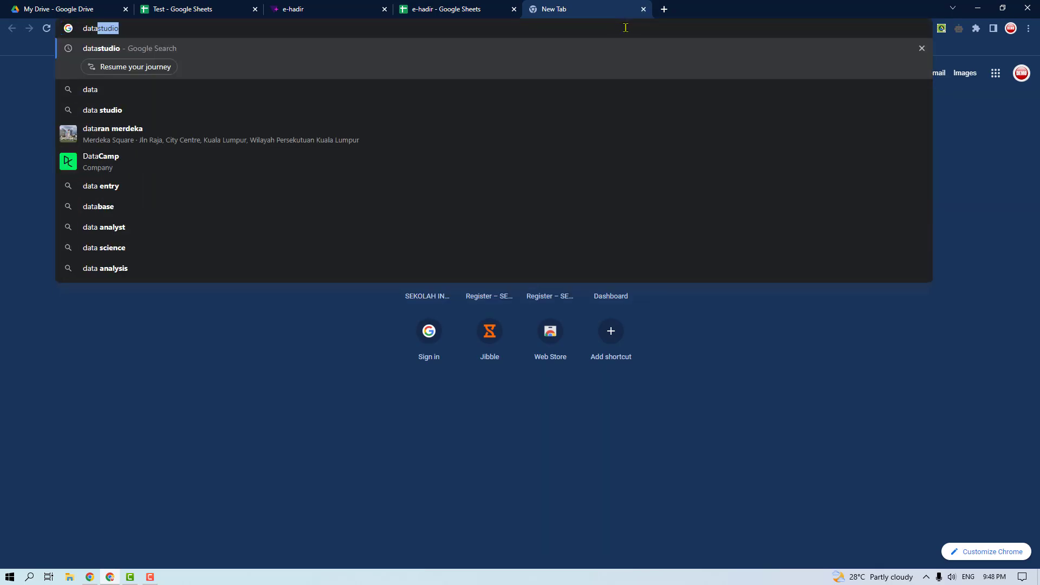
pyautogui.press('Return')
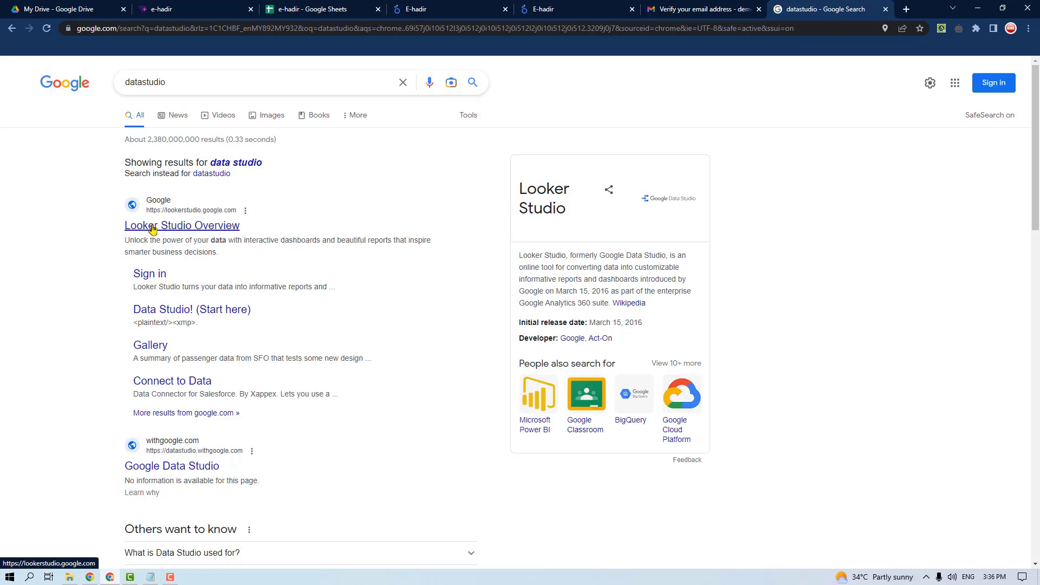
# Step: Open the Looker Studio Overview result and start a blank report
pyautogui.click(185, 231)
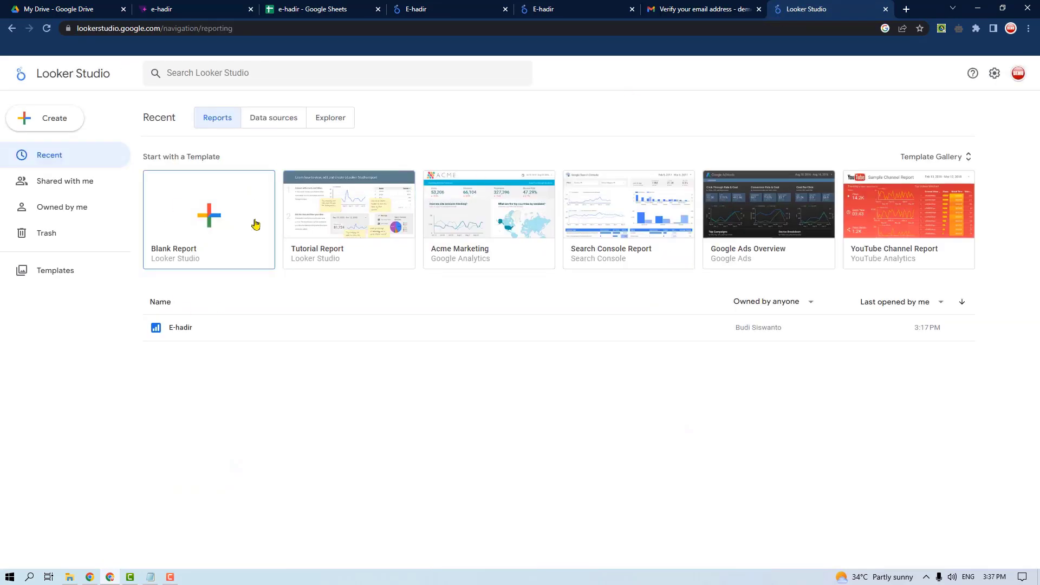
pyautogui.click(215, 219)
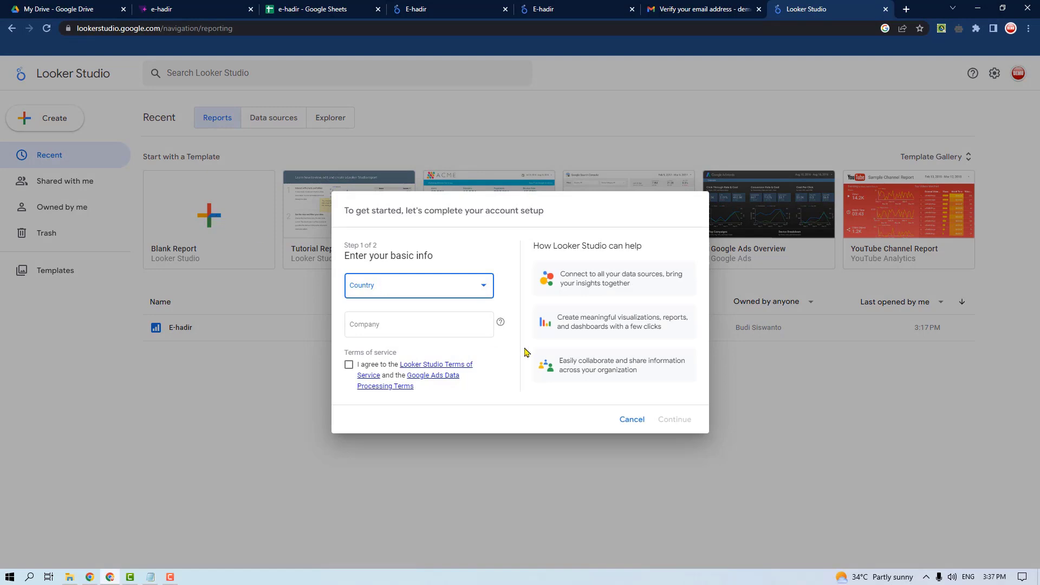
# Step: Complete the account setup with Malaysia as the country, the terms of service accepted and Yes to all email preferences
pyautogui.click(479, 292)
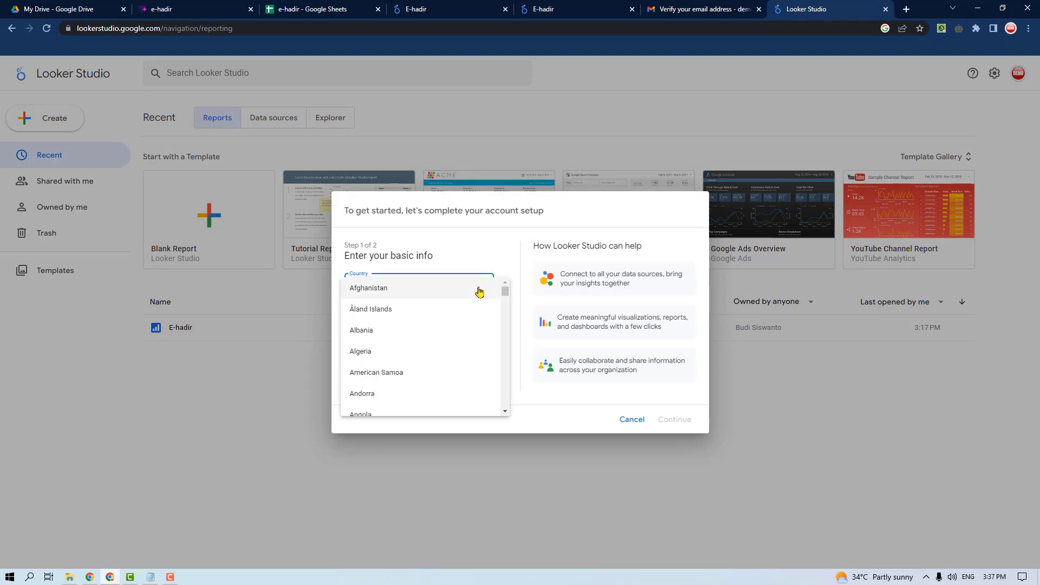
pyautogui.click(481, 286)
pyautogui.click(481, 287)
pyautogui.write('mal')
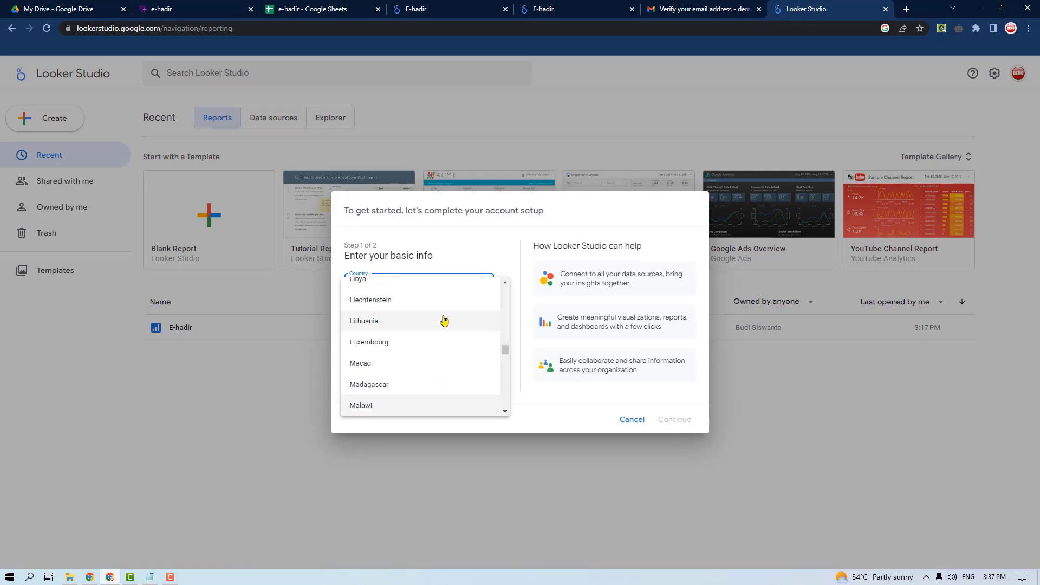
pyautogui.scroll(-1, 421, 350)
pyautogui.click(403, 374)
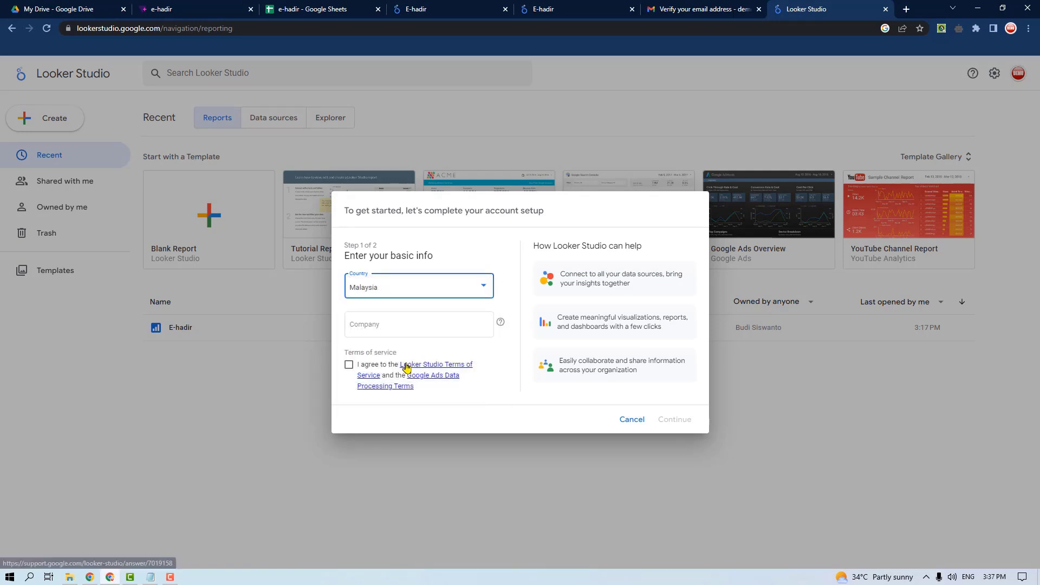
pyautogui.click(350, 365)
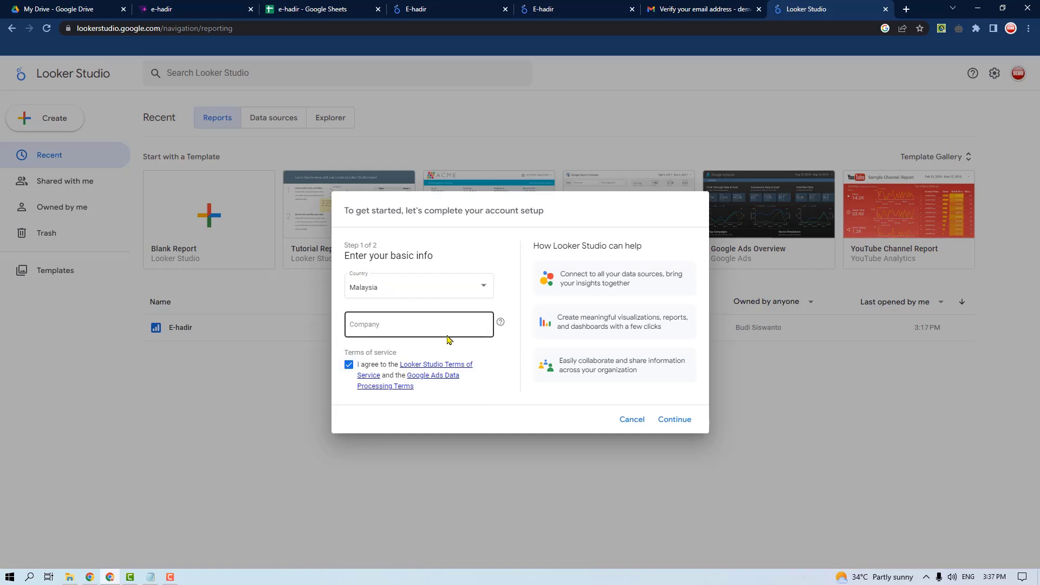
pyautogui.click(673, 420)
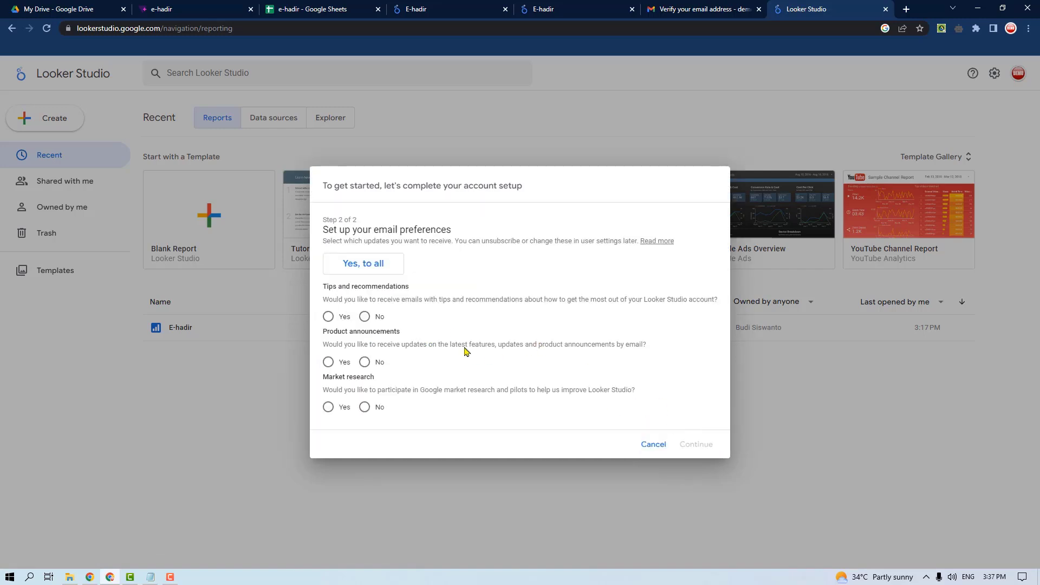
pyautogui.click(380, 264)
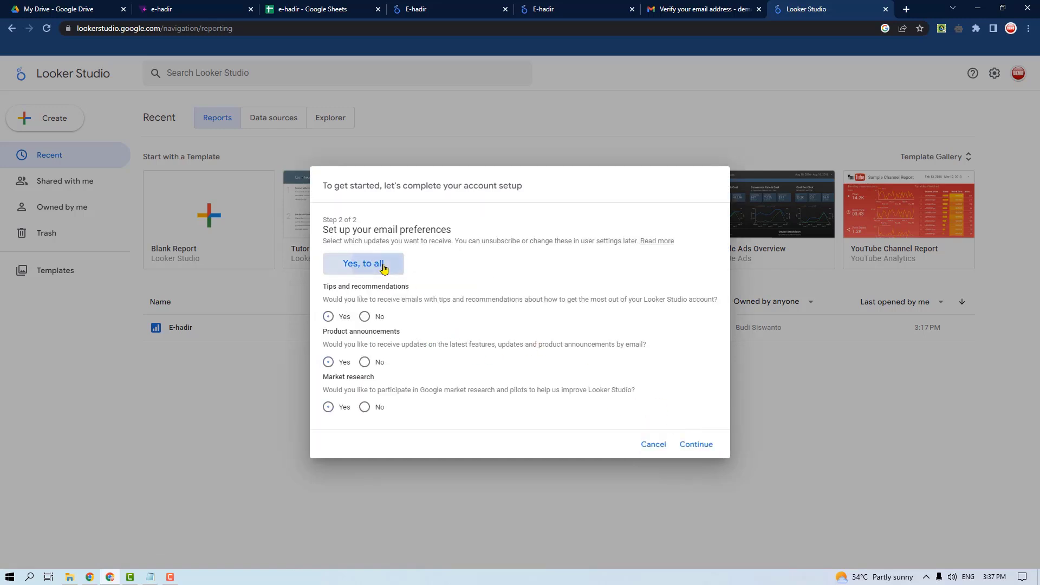
pyautogui.click(697, 445)
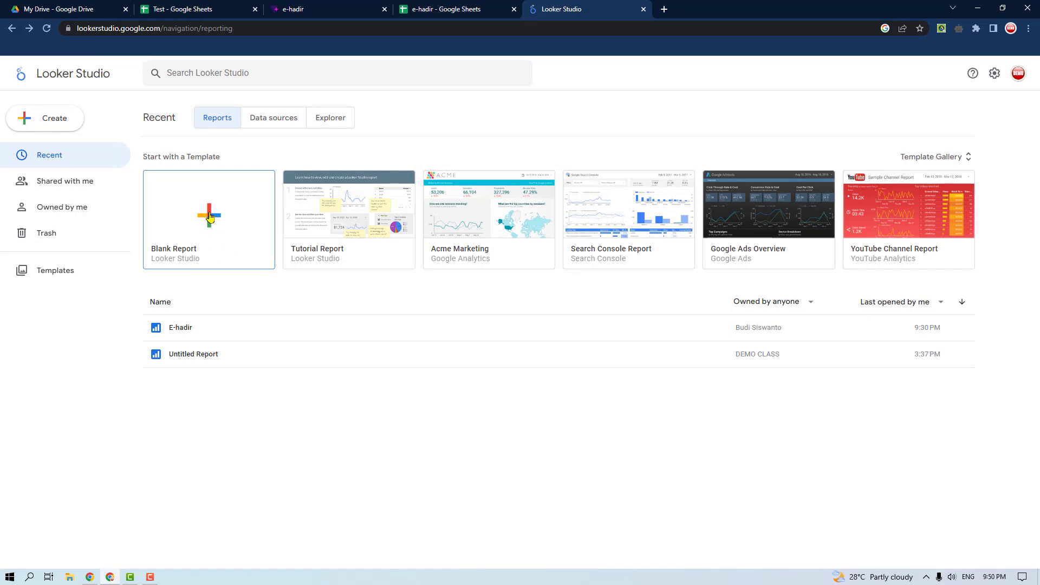
# Step: Start a blank report on the Google Sheets connector and select the e-hadir spreadsheet, checking its name in the spreadsheet's own tab
pyautogui.click(210, 217)
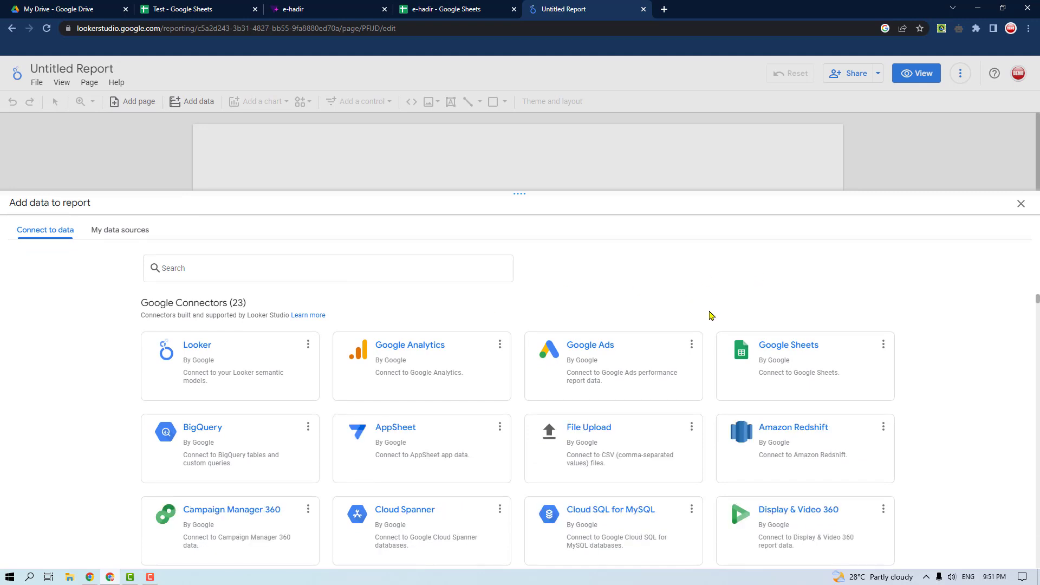
pyautogui.click(807, 348)
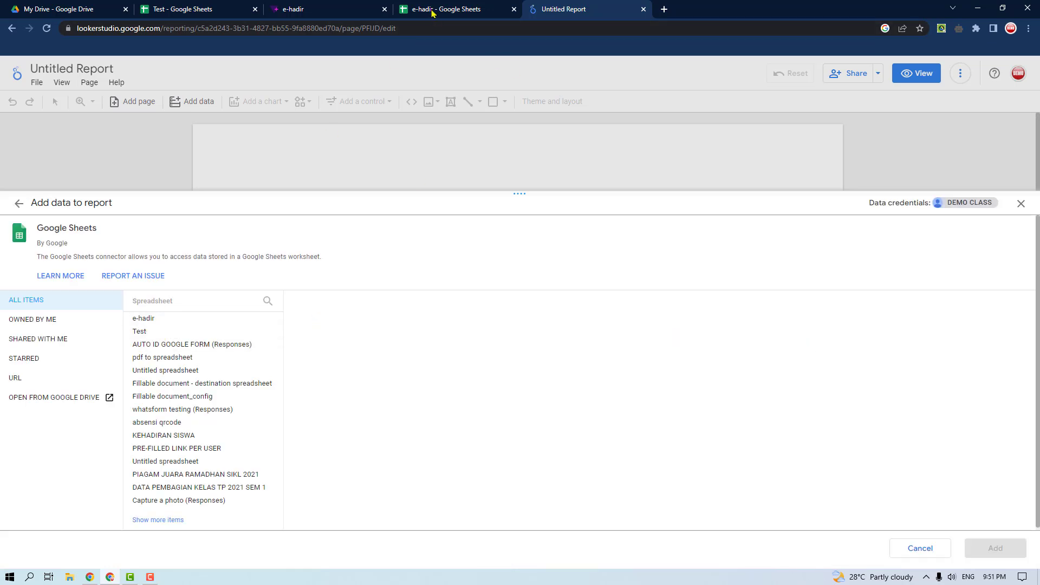
pyautogui.click(435, 9)
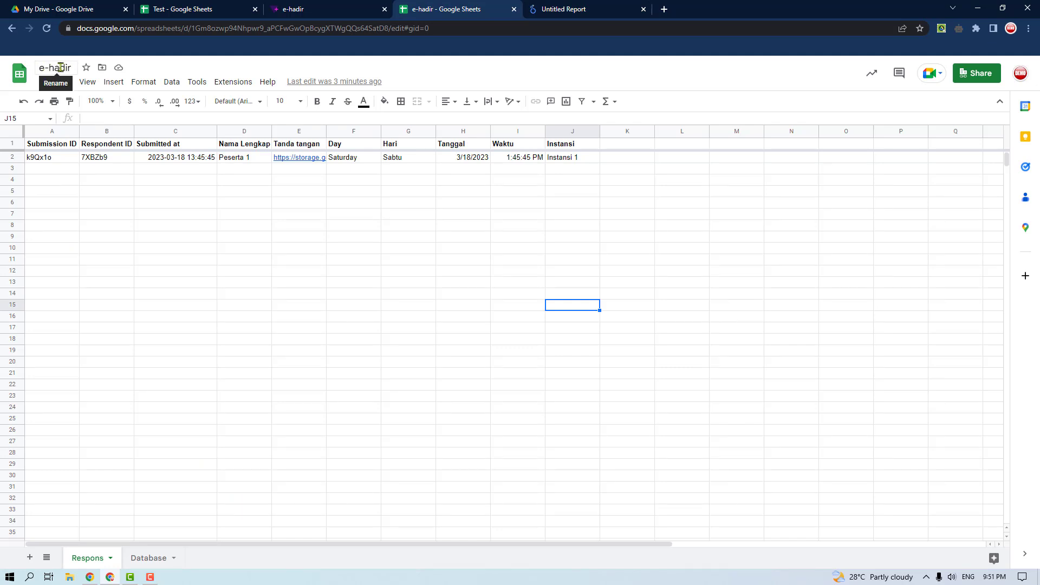
pyautogui.click(585, 11)
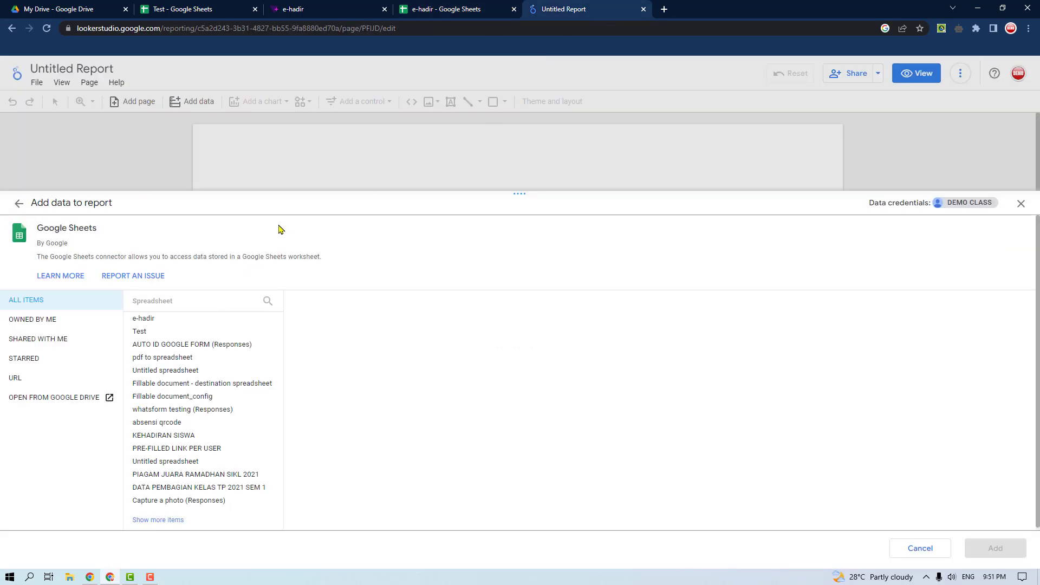
pyautogui.click(162, 318)
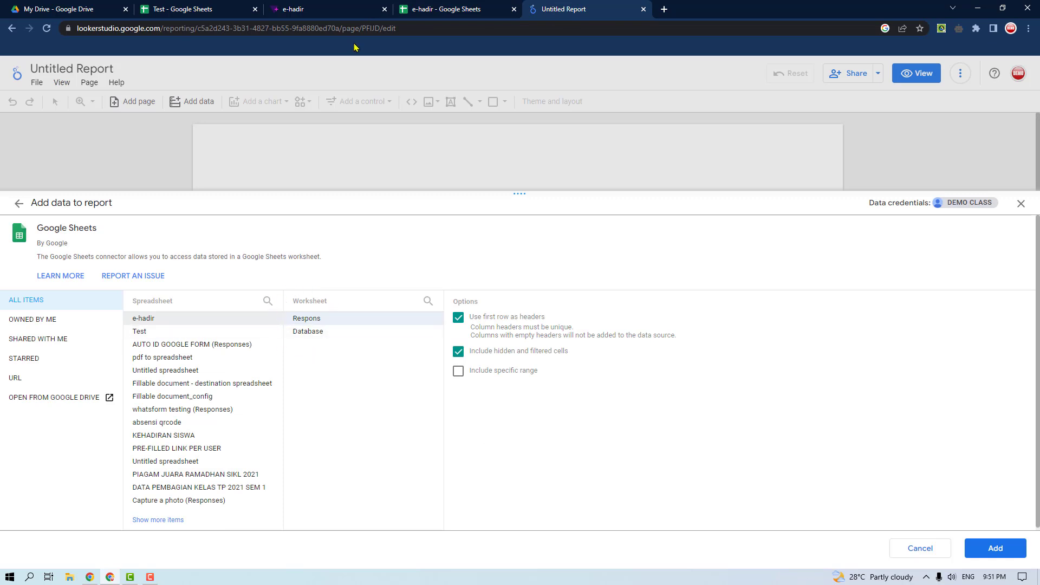
# Step: Check the worksheet name in the e-hadir spreadsheet and add its Respons worksheet to the report as data source
pyautogui.click(420, 7)
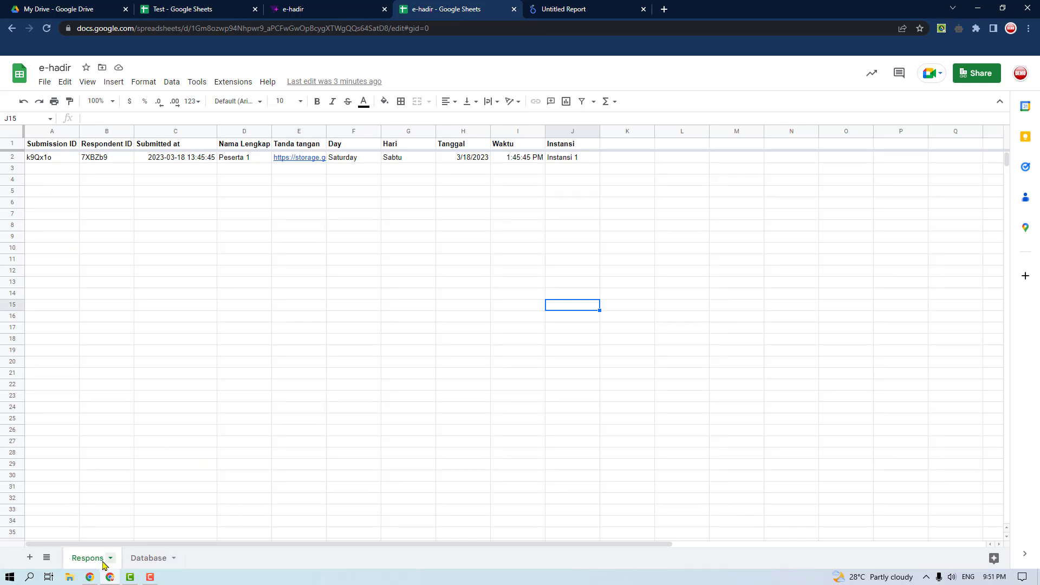
pyautogui.click(555, 6)
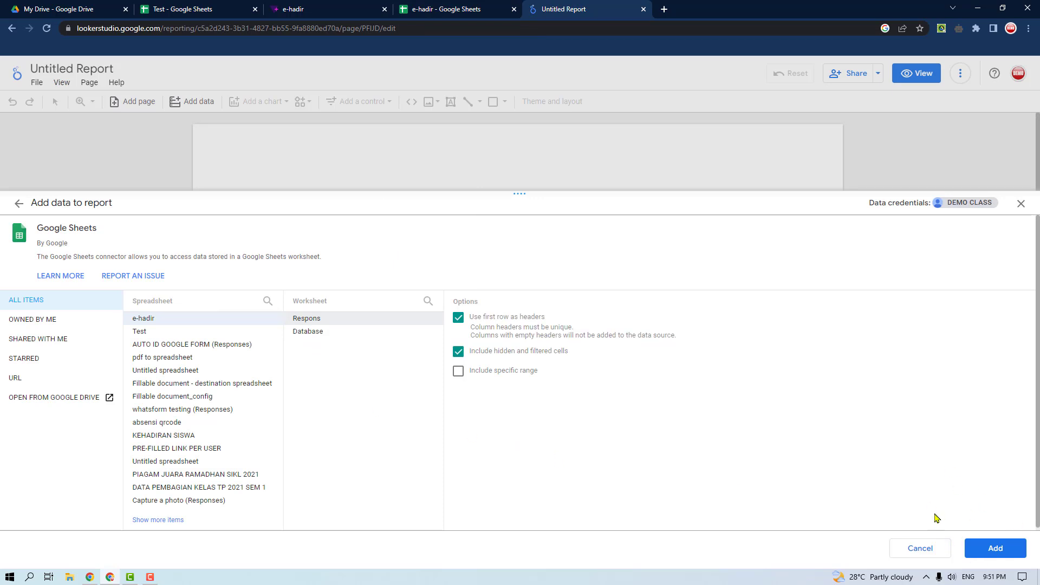
pyautogui.click(995, 549)
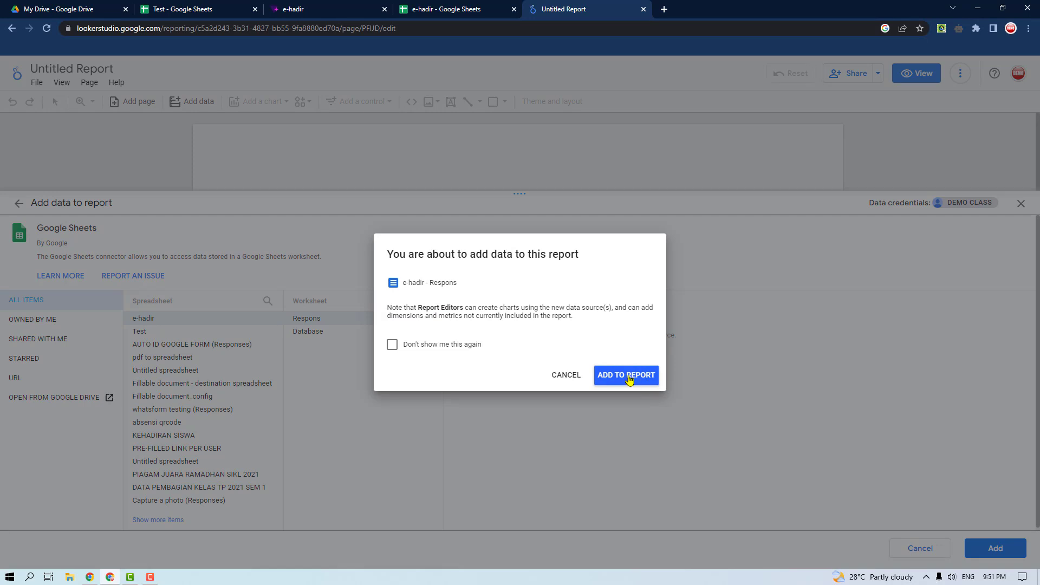
pyautogui.click(628, 376)
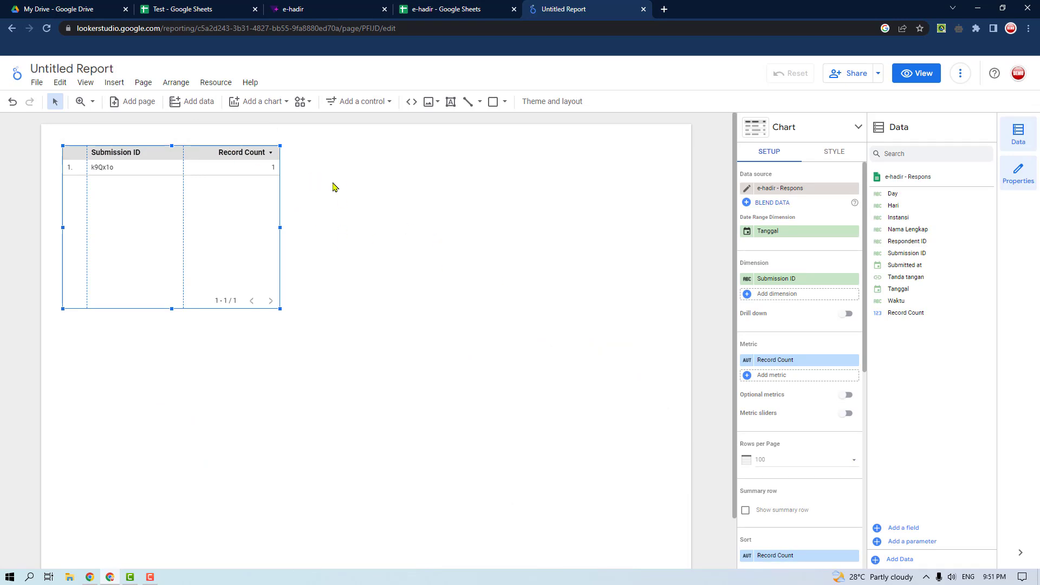
# Step: Rename the report as E-HADIR
pyautogui.click(102, 67)
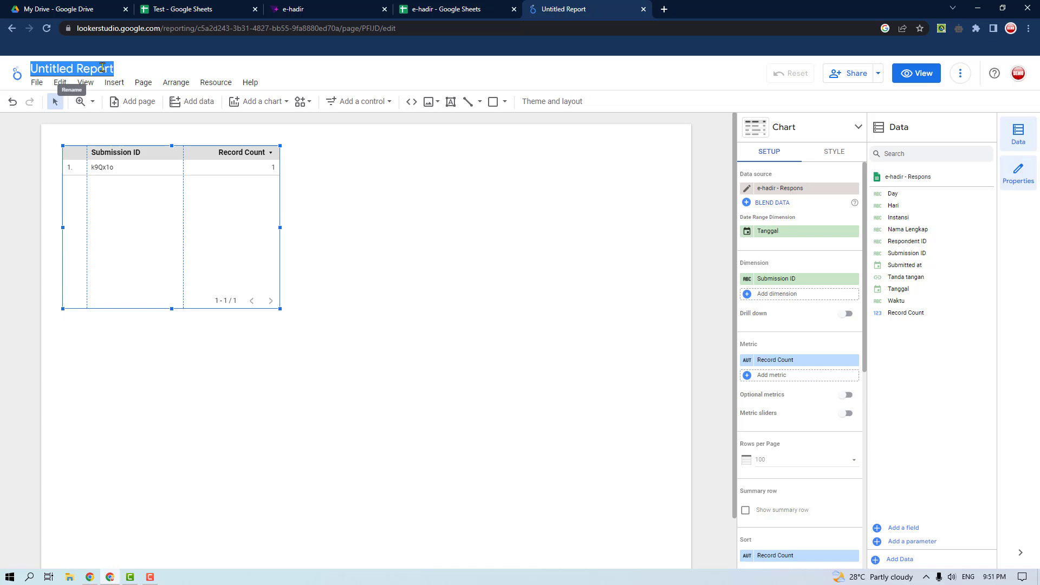
pyautogui.write('E-HADIR')
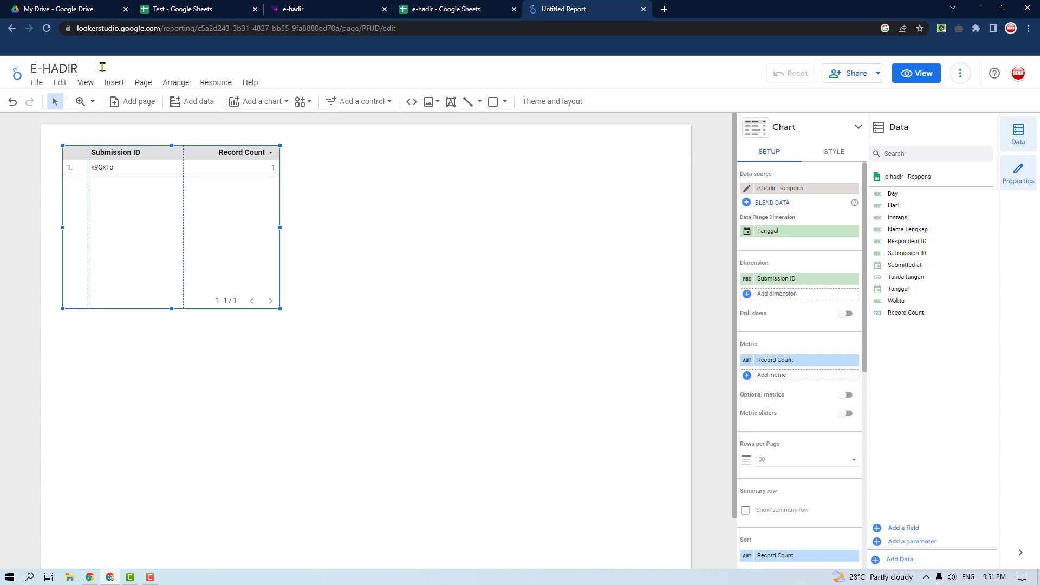
pyautogui.click(425, 188)
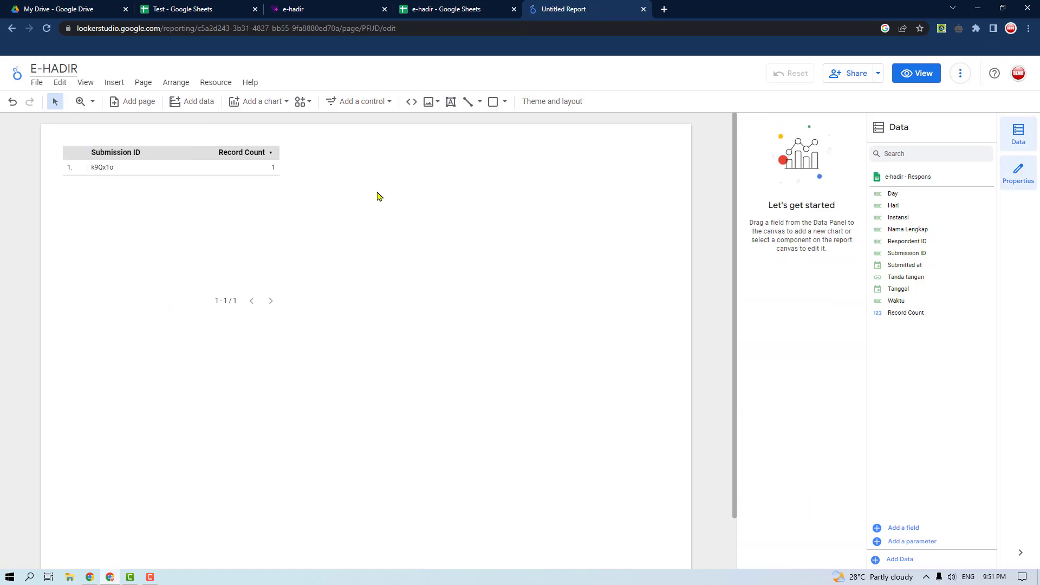
# Step: Move the table slightly down on the page and widen it to nearly the full page width
pyautogui.click(123, 138)
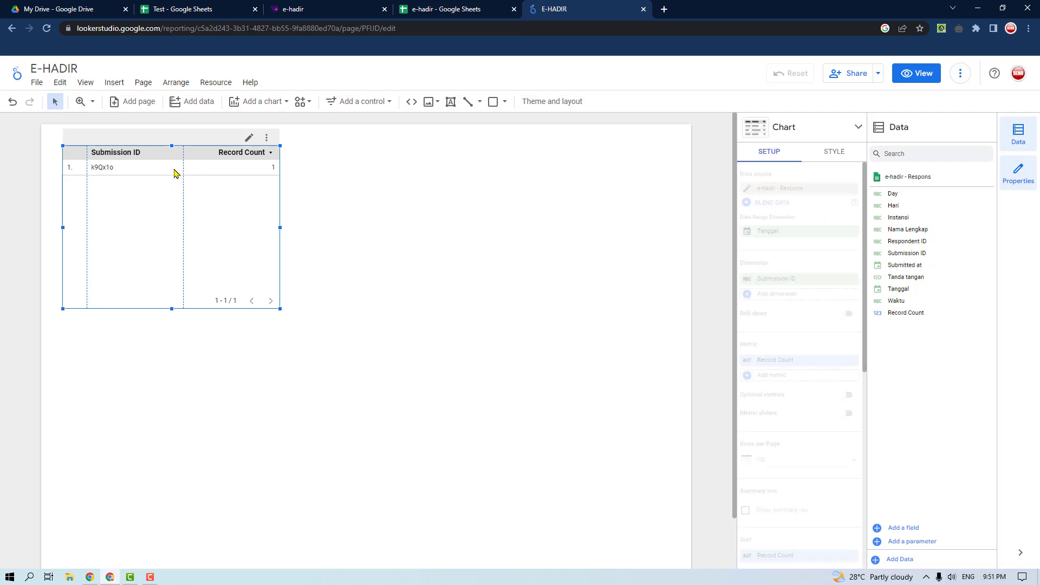
pyautogui.moveTo(197, 144); pyautogui.dragTo(183, 174)
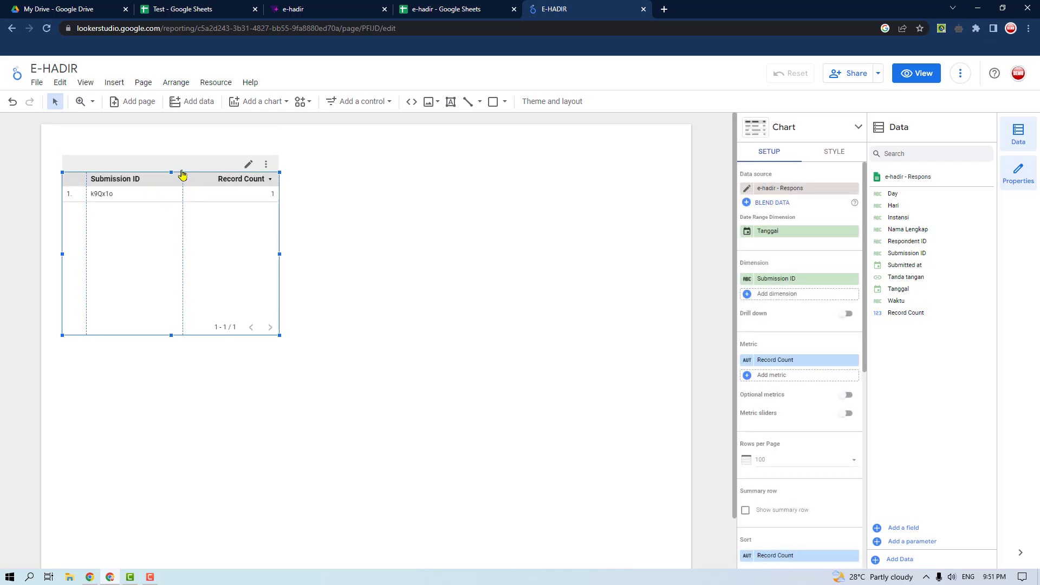
pyautogui.click(572, 217)
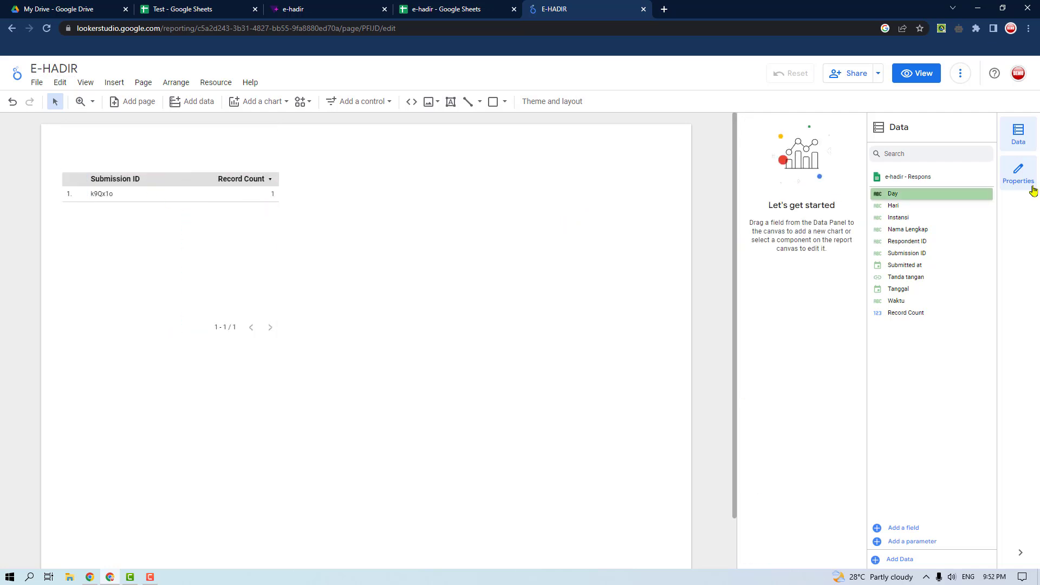
pyautogui.click(174, 166)
pyautogui.click(411, 293)
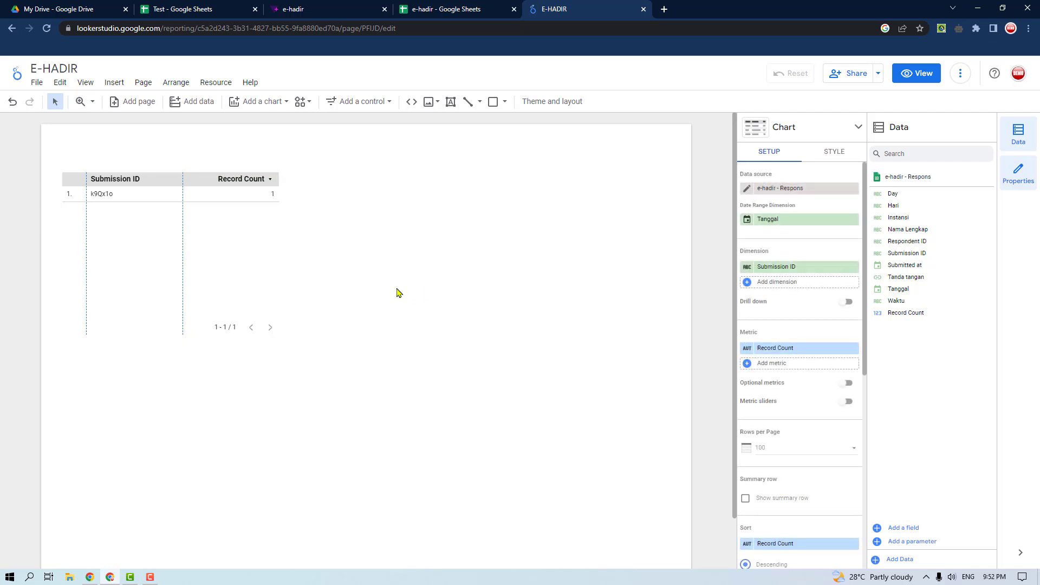
pyautogui.click(145, 246)
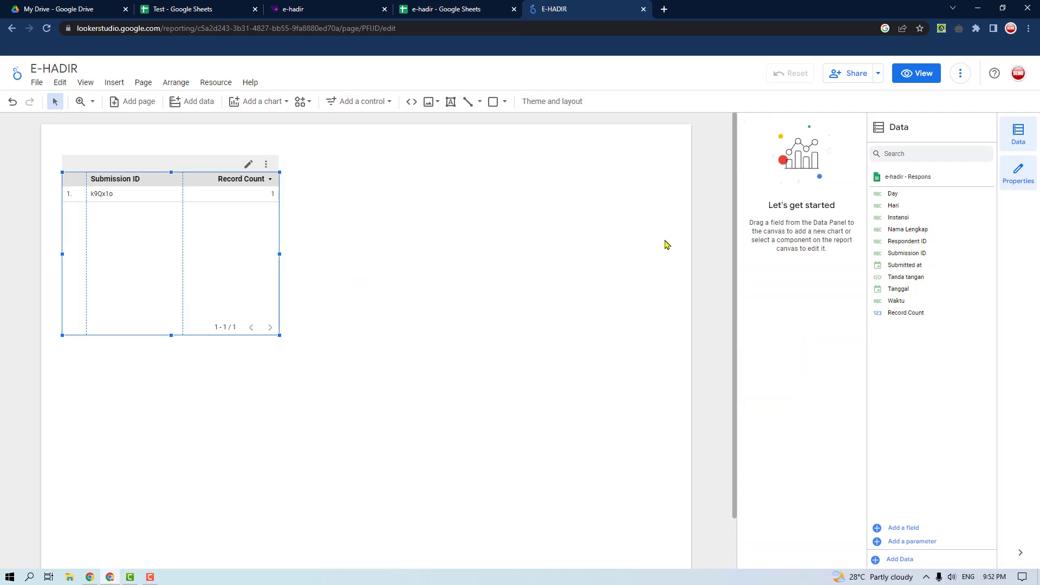
pyautogui.moveTo(279, 254); pyautogui.dragTo(673, 303)
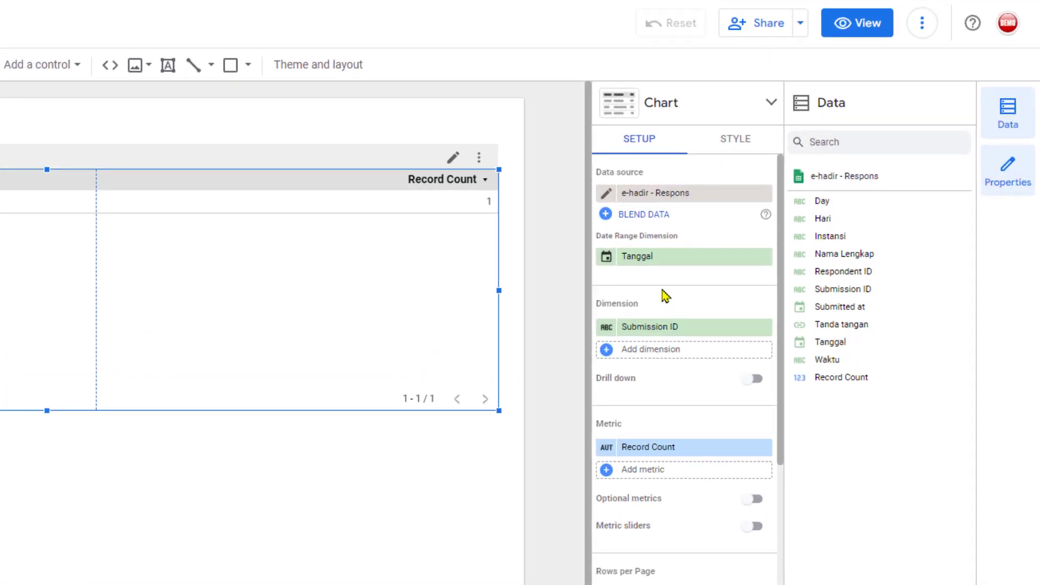
# Step: Replace the table's Submission ID dimension with Hari and add Tanggal as the second dimension
pyautogui.moveTo(765, 336)
pyautogui.click(764, 328)
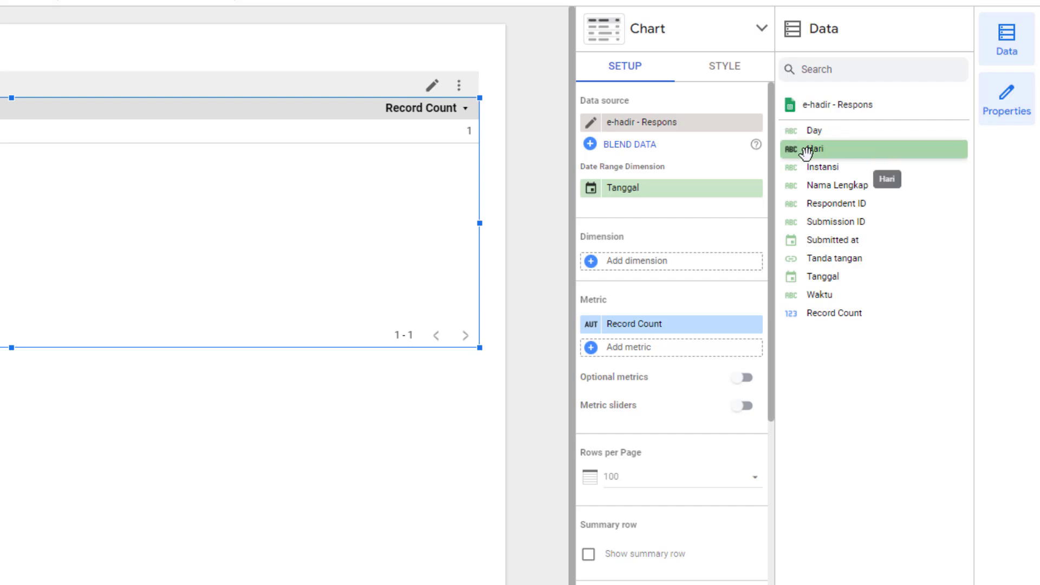
pyautogui.moveTo(821, 149); pyautogui.dragTo(658, 266)
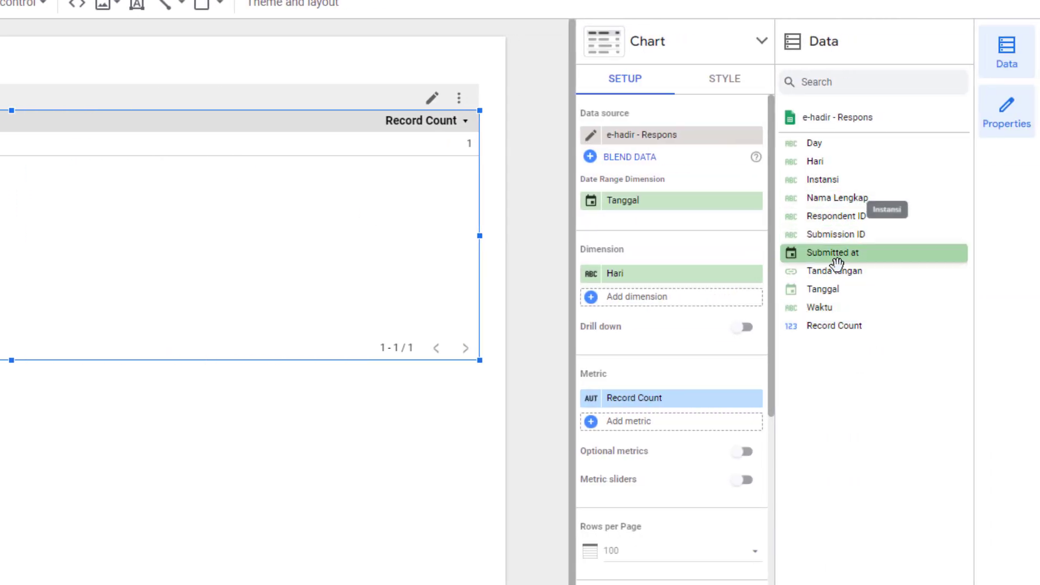
pyautogui.moveTo(830, 289); pyautogui.dragTo(650, 298)
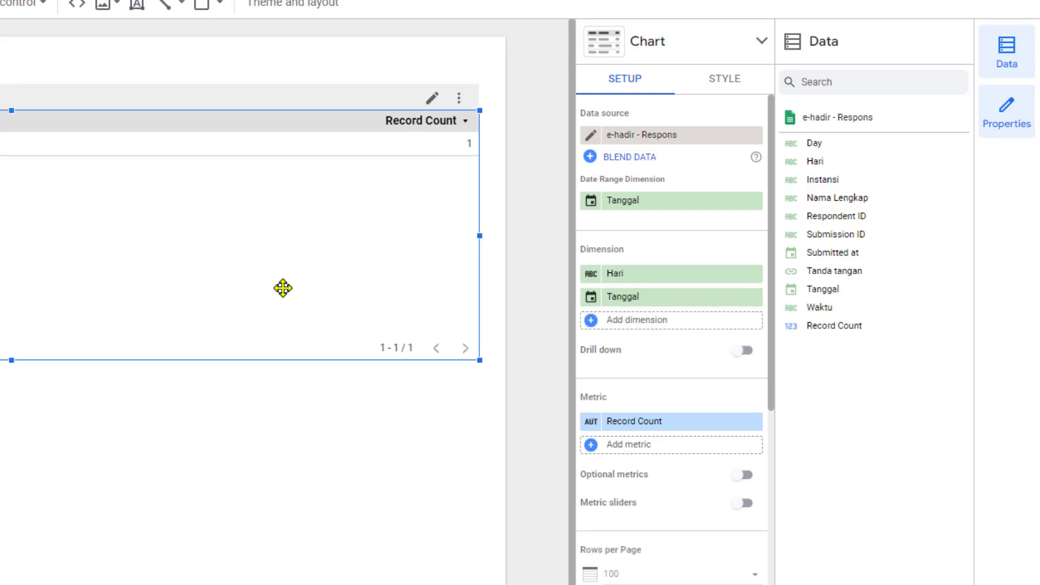
# Step: Add Waktu and Nama Lengkap as the table's third and fourth dimensions
pyautogui.click(645, 325)
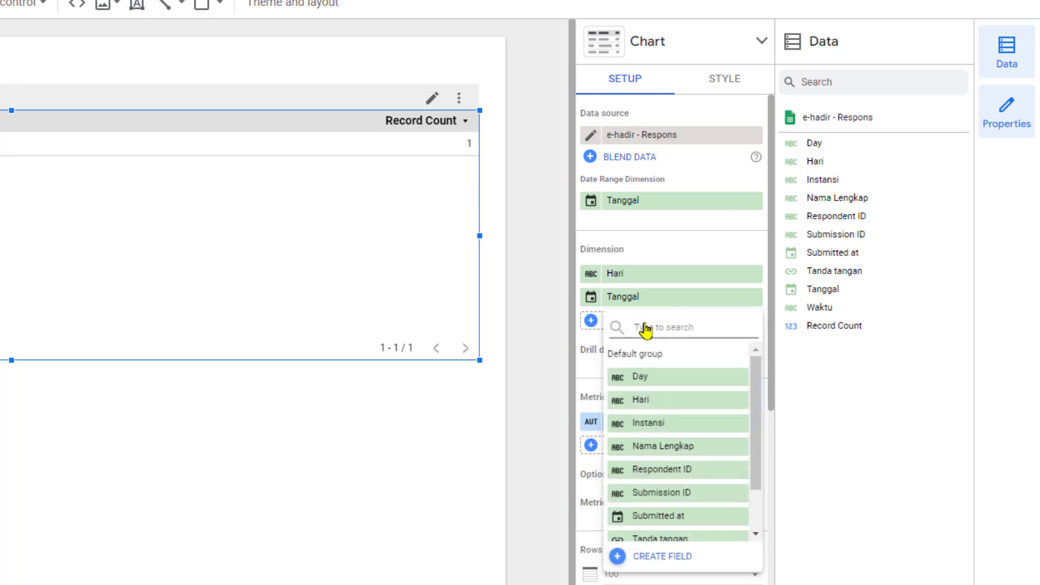
pyautogui.moveTo(756, 402); pyautogui.dragTo(754, 444)
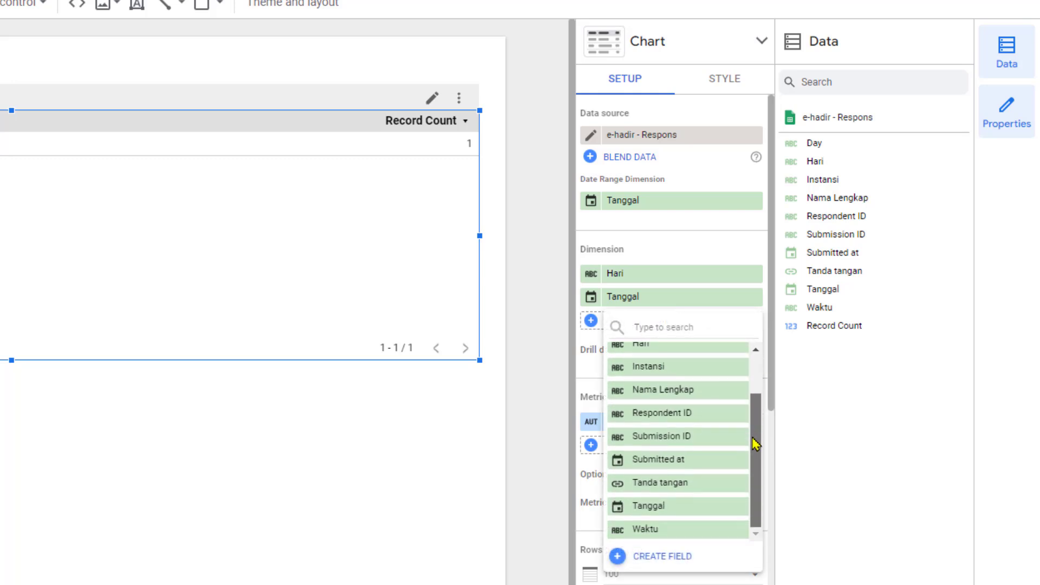
pyautogui.click(646, 529)
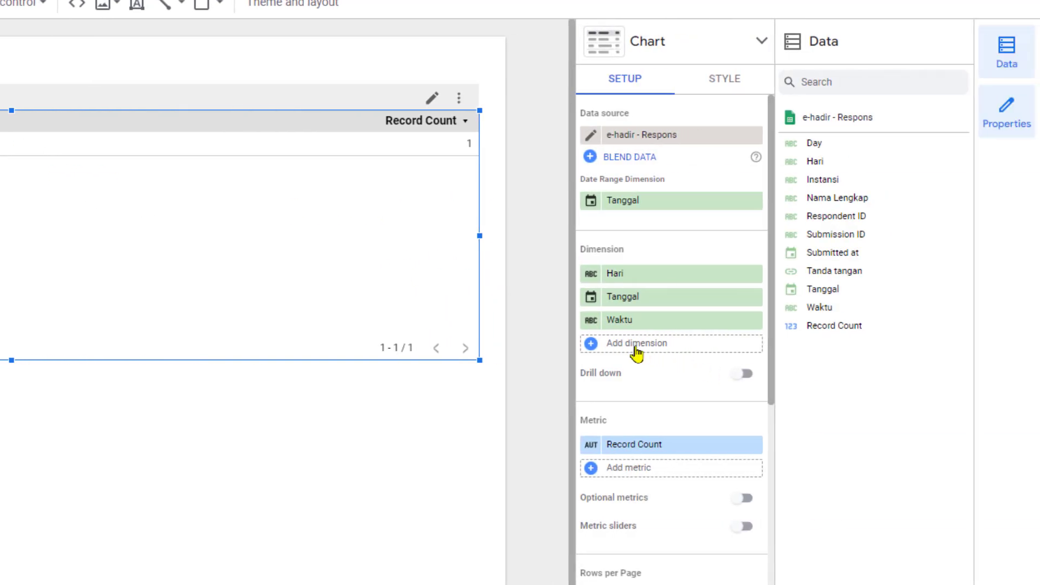
pyautogui.click(637, 352)
pyautogui.moveTo(755, 411); pyautogui.dragTo(756, 441)
pyautogui.click(668, 427)
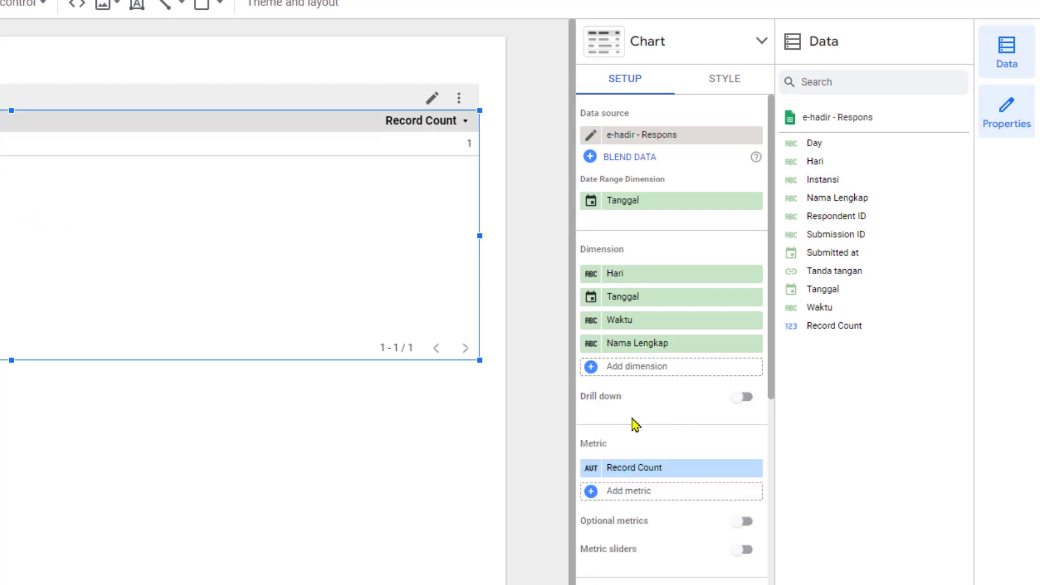
# Step: Add Instansi and Tanda tangan as the table's fifth and sixth dimensions and remove the Record Count metric
pyautogui.click(652, 373)
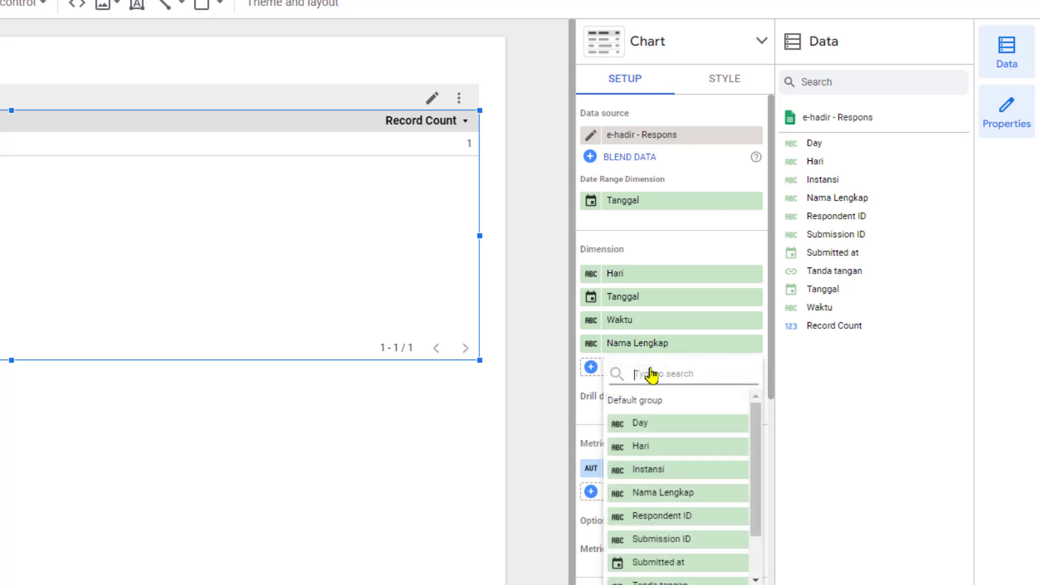
pyautogui.moveTo(757, 481); pyautogui.dragTo(757, 510)
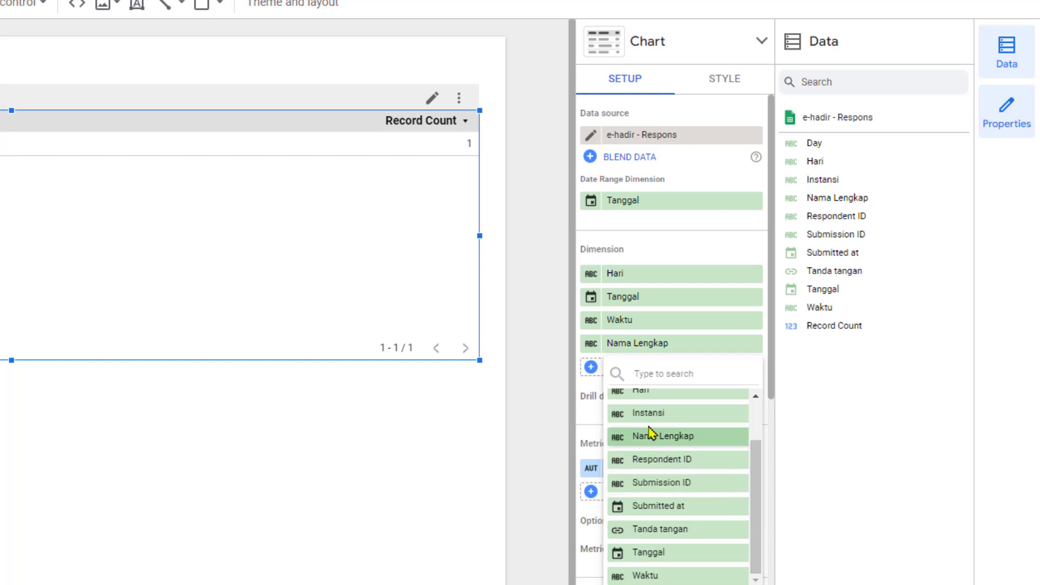
pyautogui.click(628, 415)
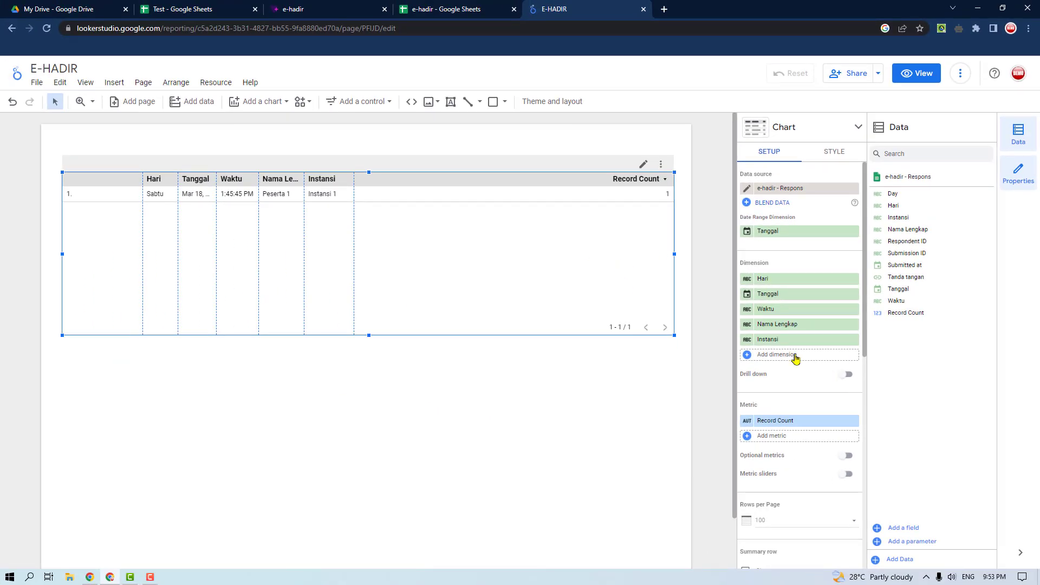
pyautogui.click(795, 357)
pyautogui.moveTo(855, 395); pyautogui.dragTo(854, 435)
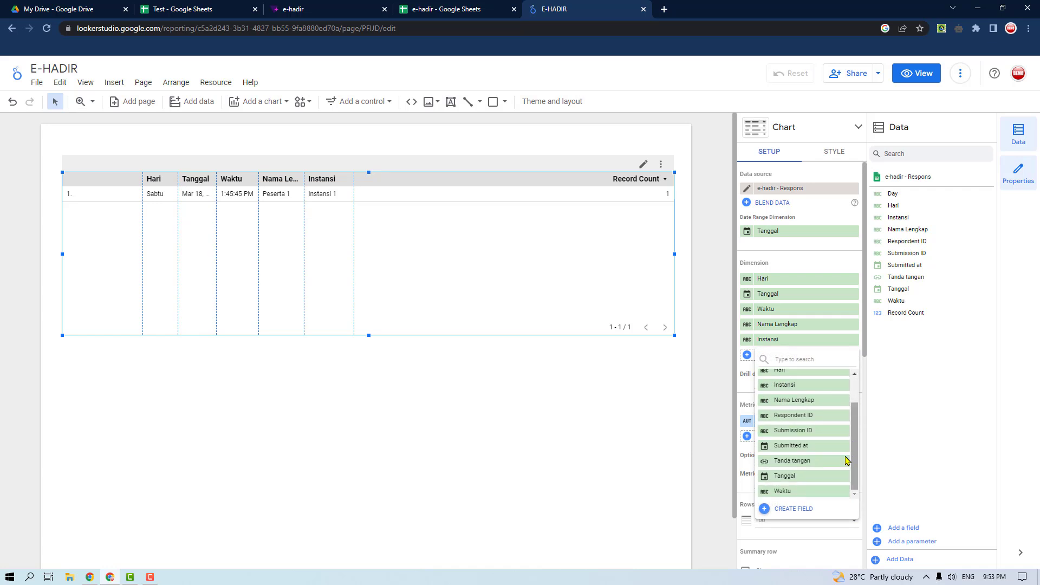
pyautogui.click(802, 461)
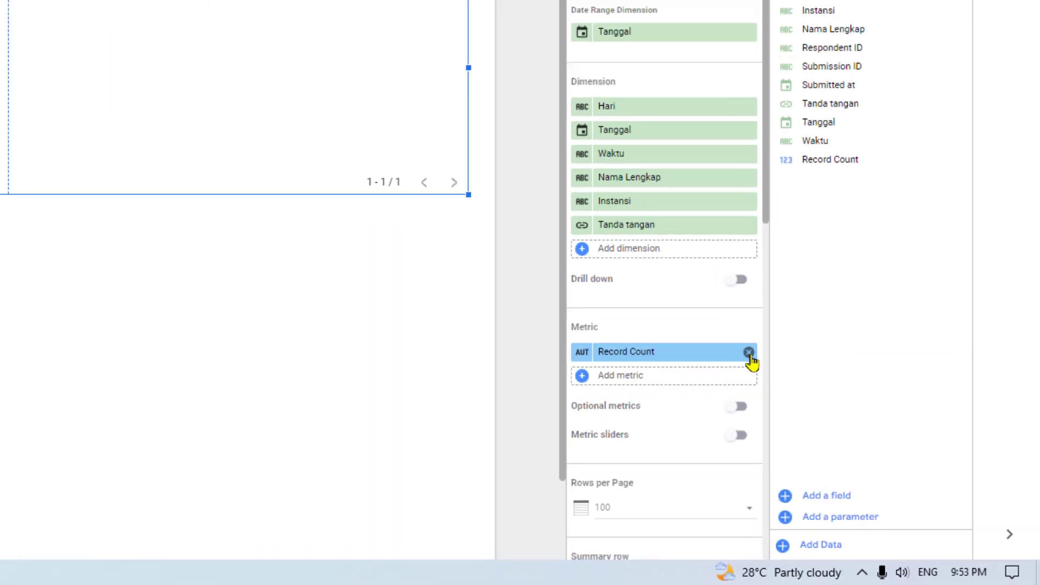
pyautogui.click(611, 245)
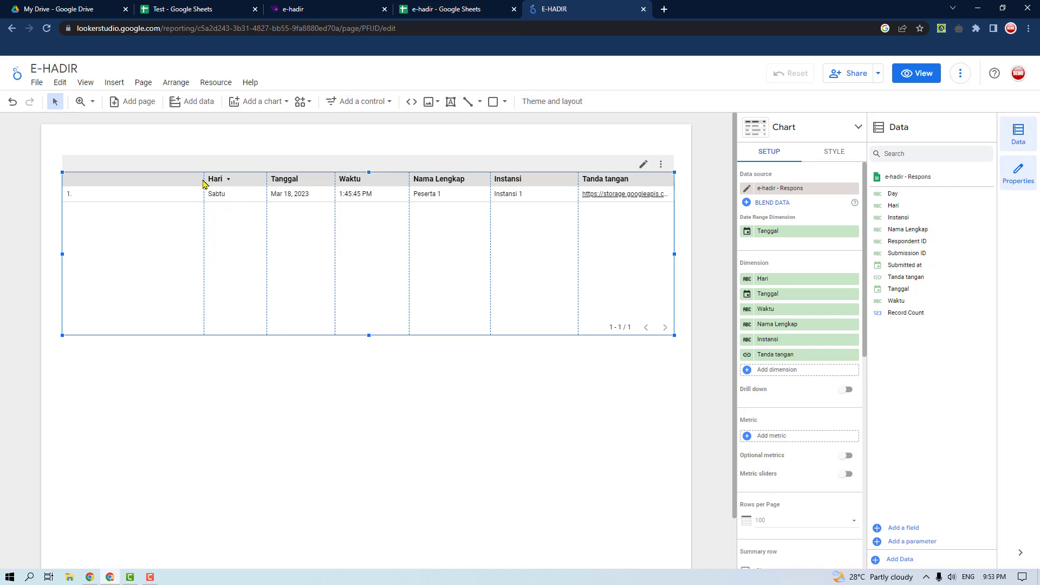
# Step: Narrow the row number, Hari, Tanggal and Waktu columns to fit their contents, leaving wider Nama Lengkap and Instansi columns
pyautogui.moveTo(204, 184); pyautogui.dragTo(87, 184)
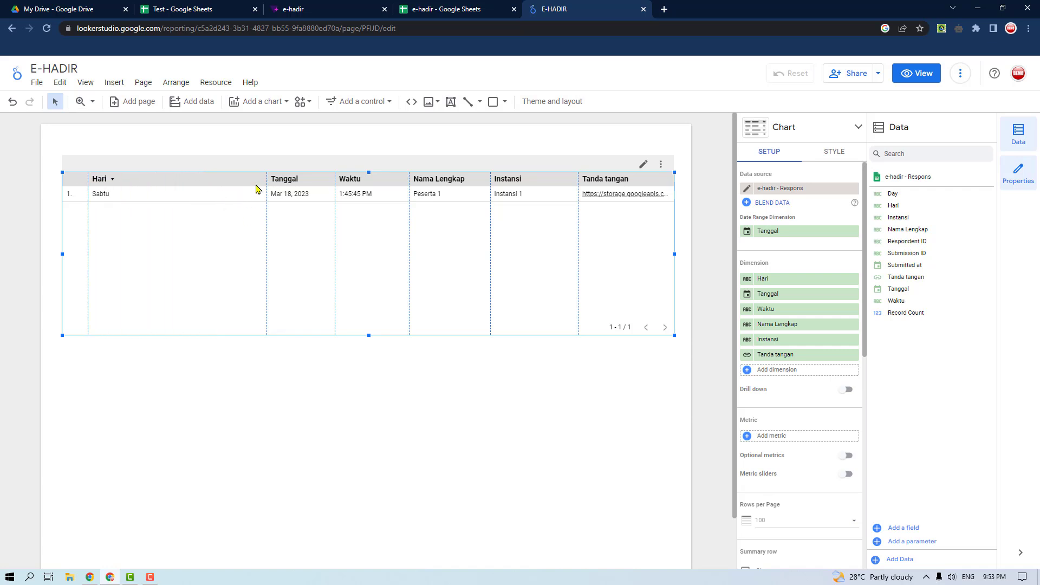
pyautogui.moveTo(267, 179); pyautogui.dragTo(135, 197)
pyautogui.moveTo(334, 180); pyautogui.dragTo(193, 197)
pyautogui.moveTo(410, 180); pyautogui.dragTo(247, 201)
pyautogui.moveTo(194, 181); pyautogui.dragTo(190, 181)
pyautogui.moveTo(492, 185); pyautogui.dragTo(369, 187)
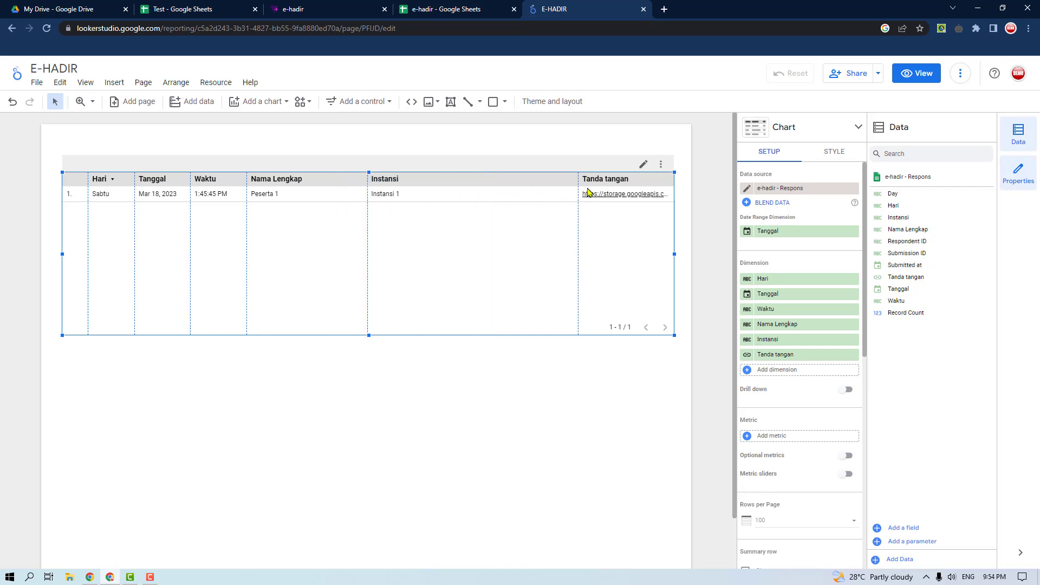
pyautogui.moveTo(576, 180); pyautogui.dragTo(575, 180)
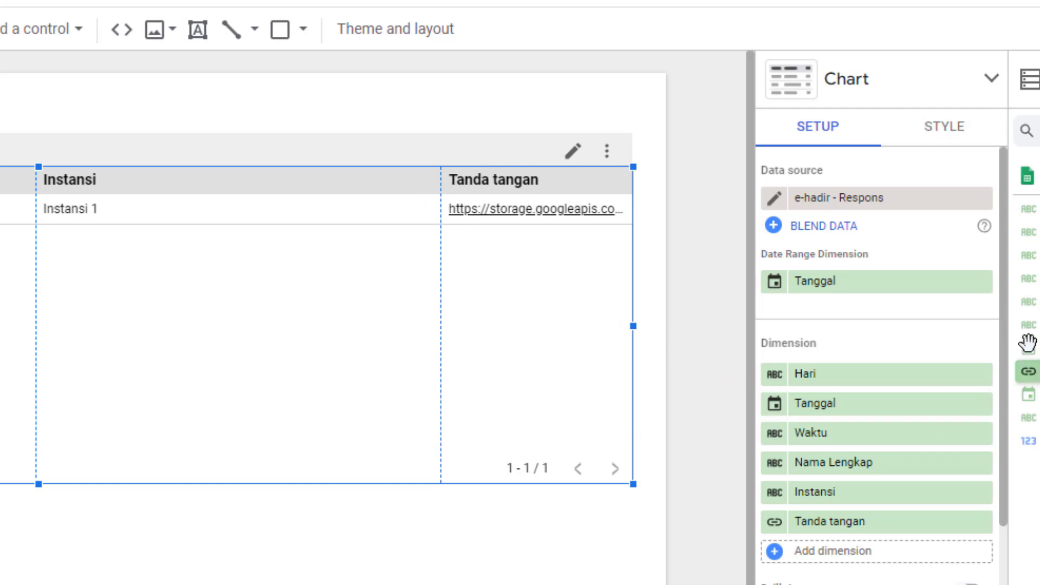
# Step: Change the data type of the table's Tanda tangan dimension from URL to Image
pyautogui.moveTo(785, 532)
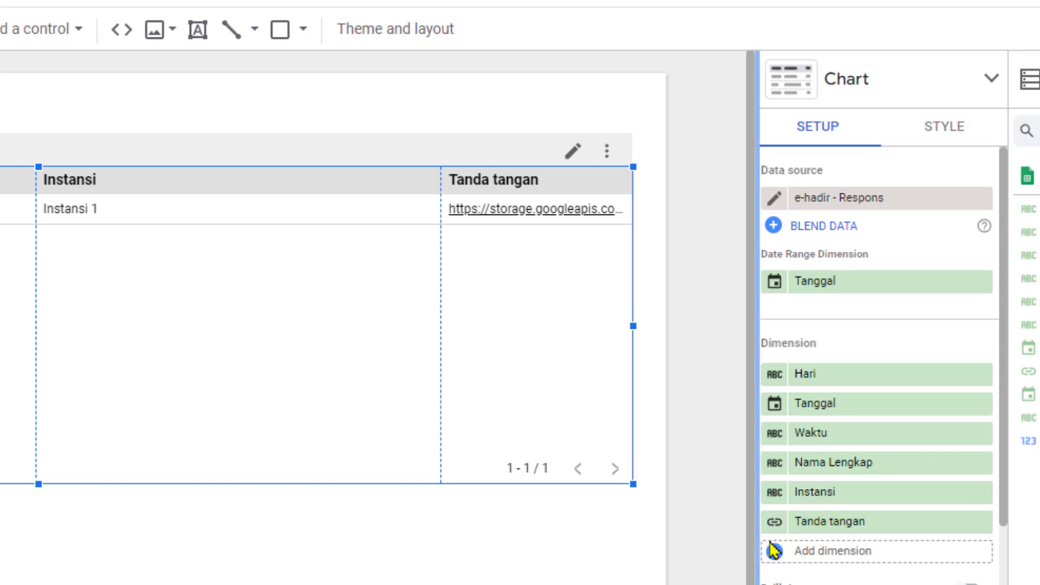
pyautogui.click(774, 522)
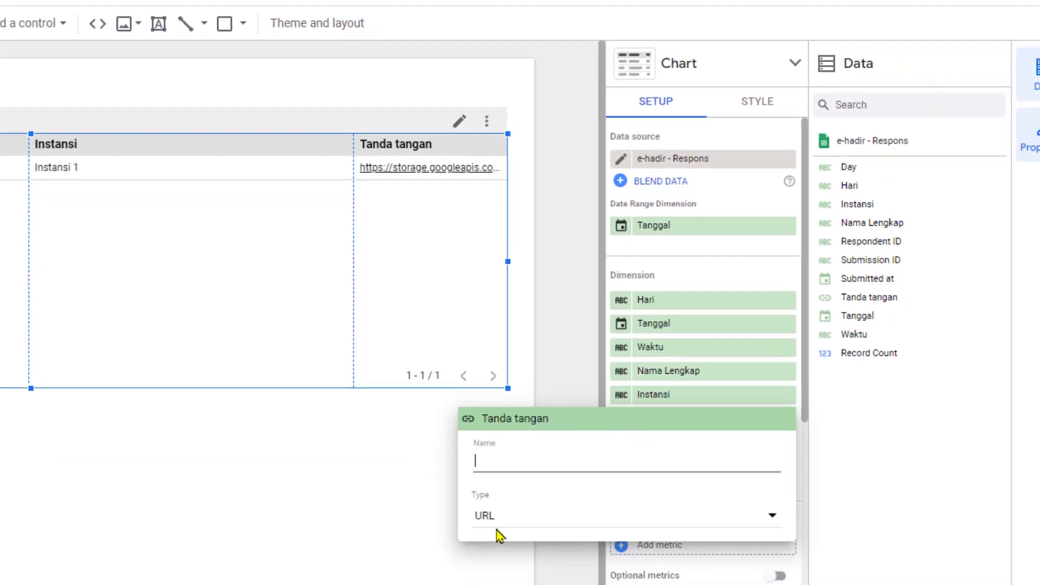
pyautogui.click(601, 519)
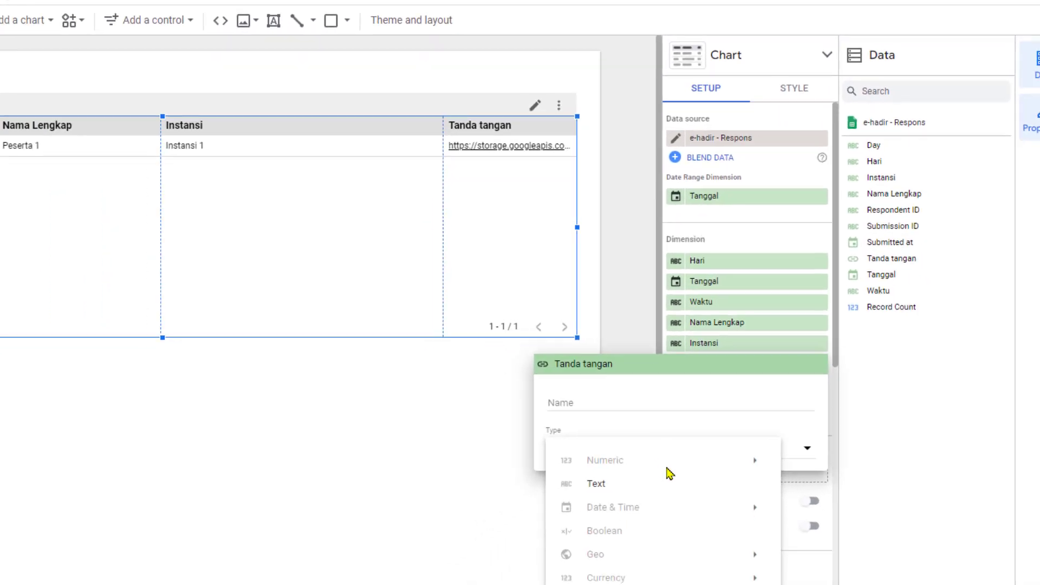
pyautogui.moveTo(709, 584)
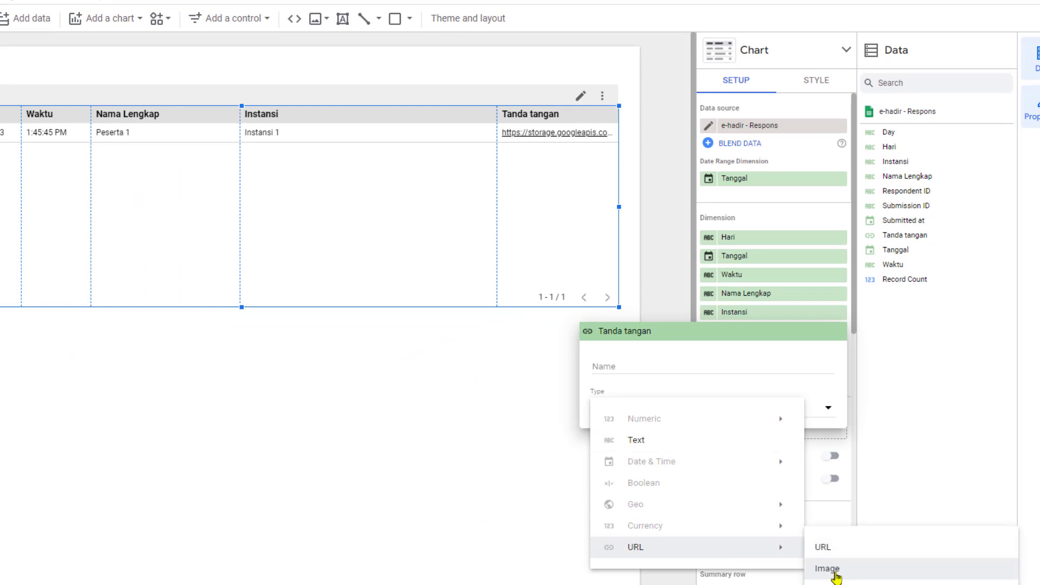
pyautogui.click(823, 568)
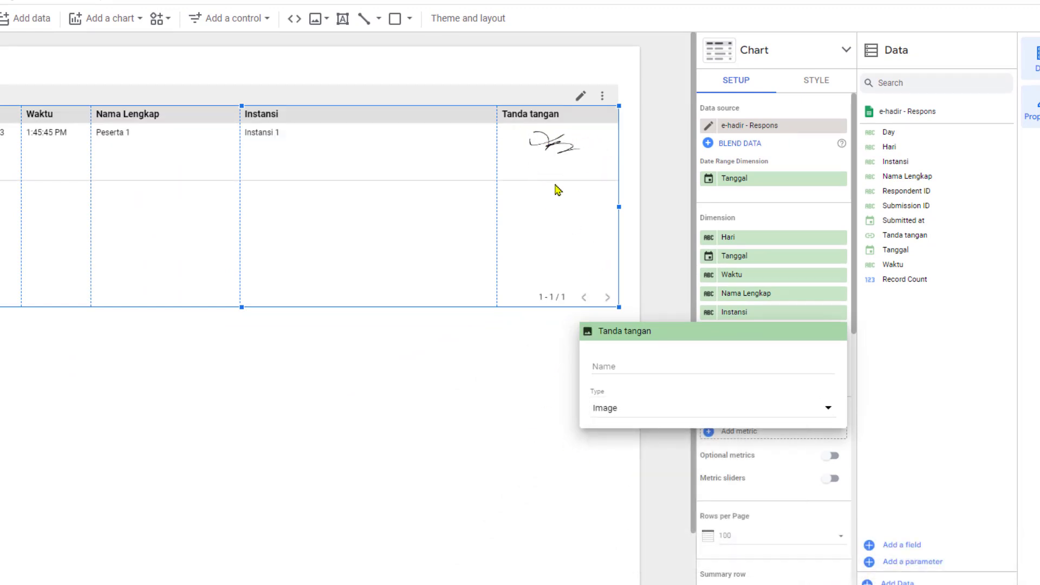
pyautogui.click(654, 172)
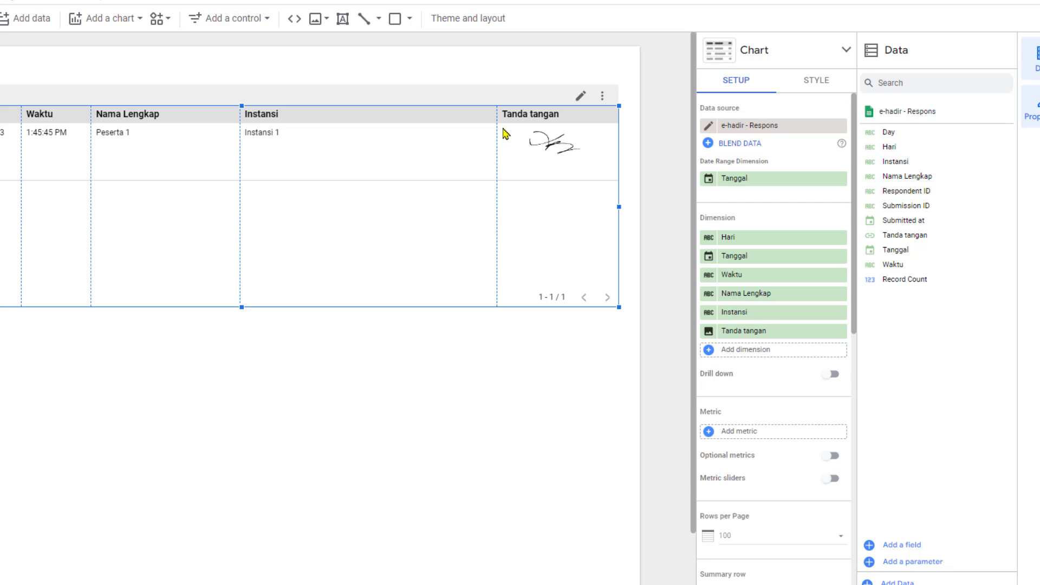
# Step: Narrow the Tanda tangan column and move the table slightly down on the page
pyautogui.moveTo(497, 115)
pyautogui.mouseDown()
pyautogui.moveTo(409, 117)
pyautogui.moveTo(568, 128)
pyautogui.moveTo(535, 131)
pyautogui.mouseUp()
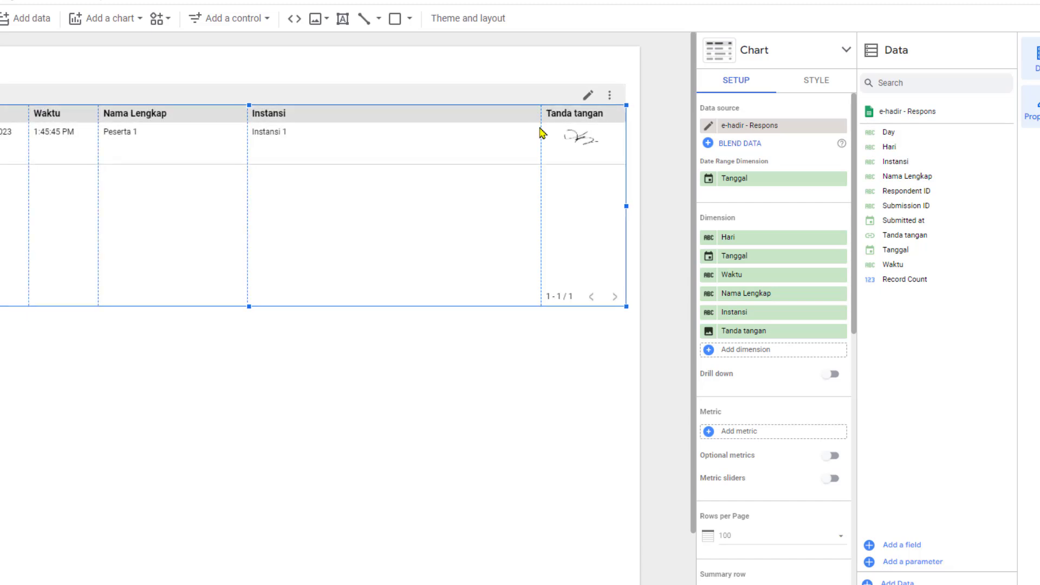
pyautogui.moveTo(355, 97); pyautogui.dragTo(346, 104)
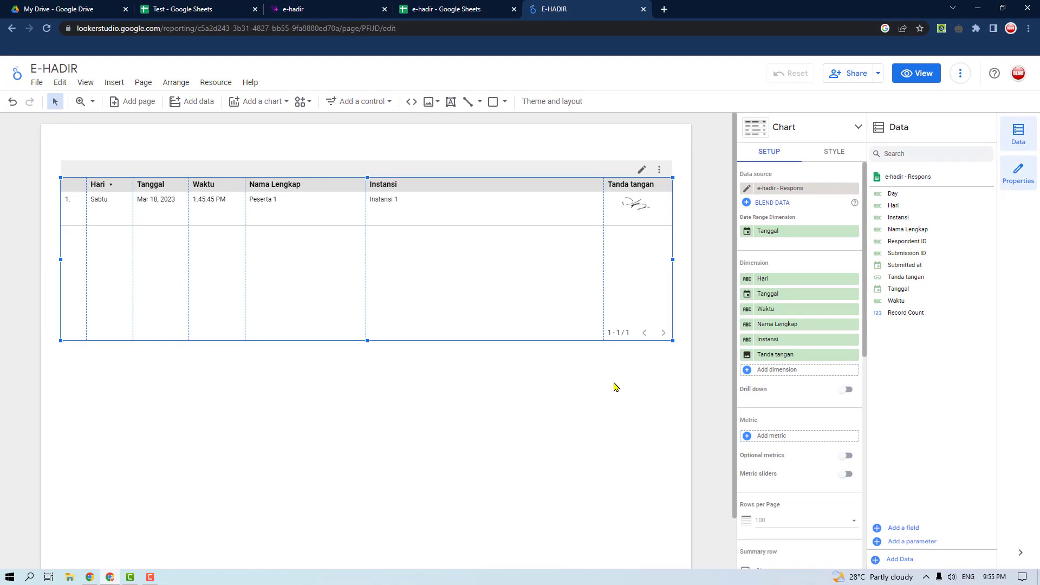
pyautogui.scroll(-1, 544, 368)
pyautogui.scroll(1, 256, 313)
pyautogui.click(549, 427)
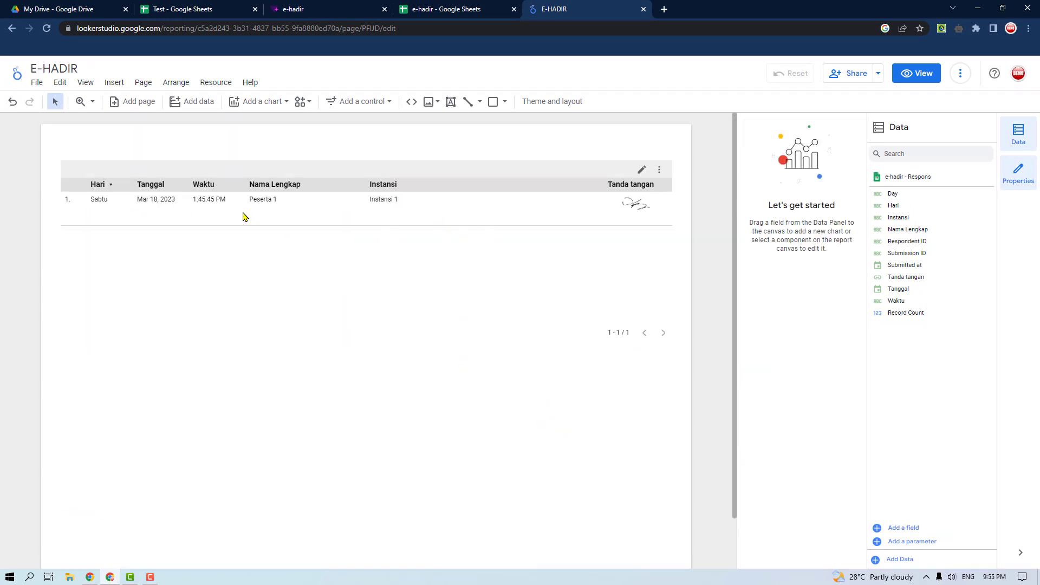
# Step: Set the current page's canvas height to 2000 px
pyautogui.click(143, 83)
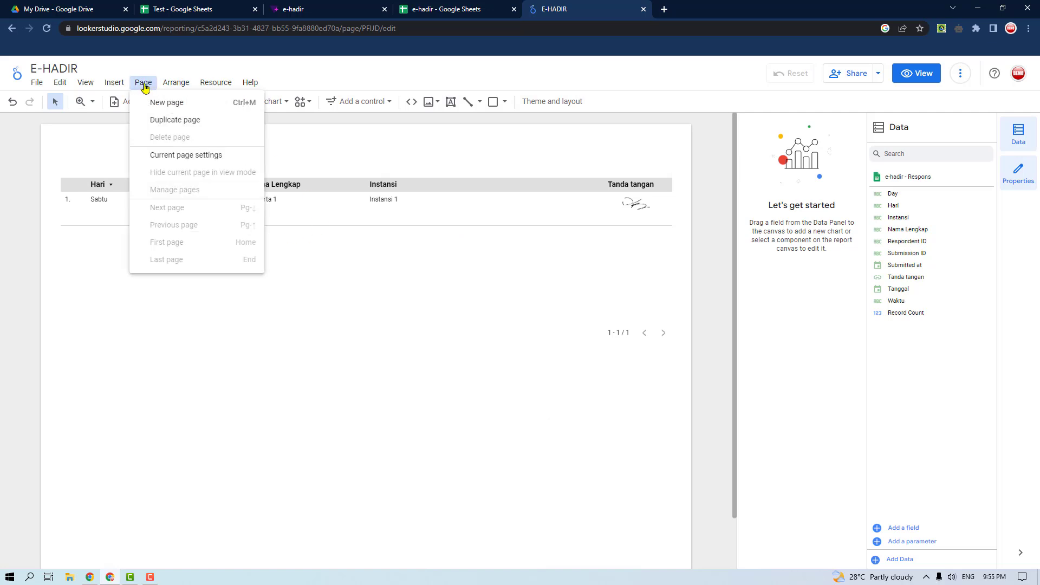
pyautogui.click(190, 157)
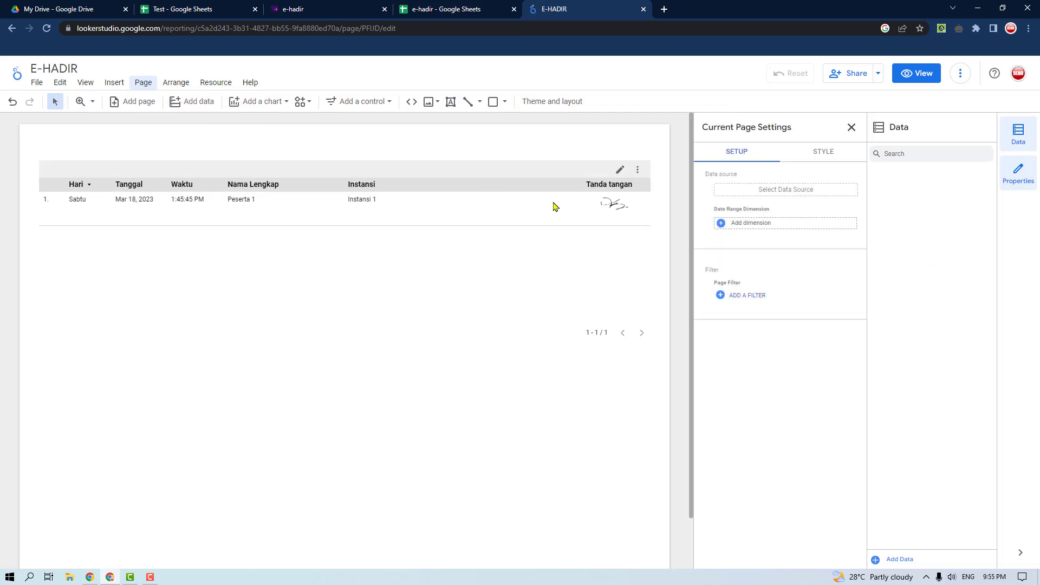
pyautogui.click(830, 154)
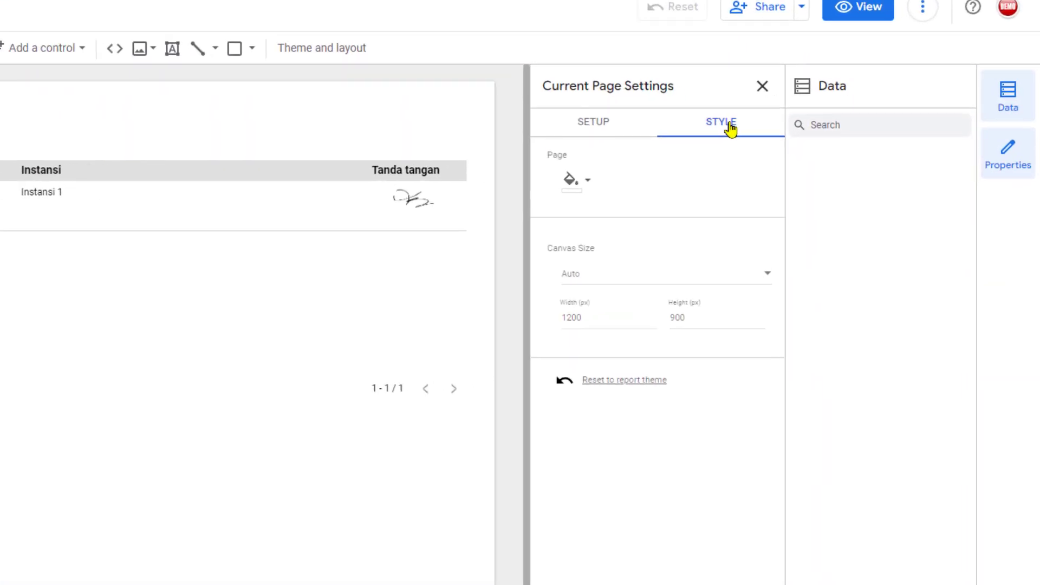
pyautogui.click(677, 320)
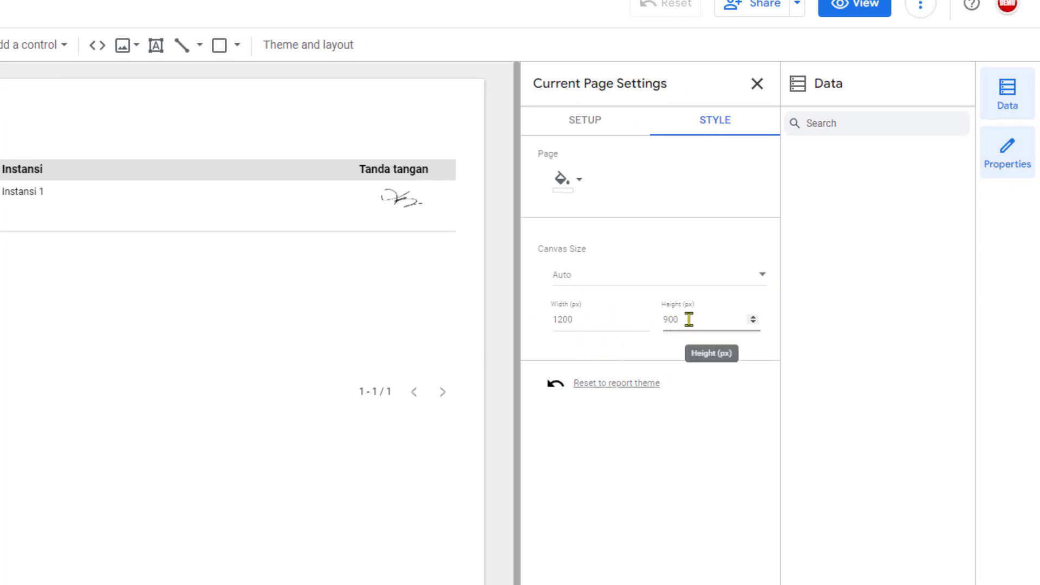
pyautogui.write('2000')
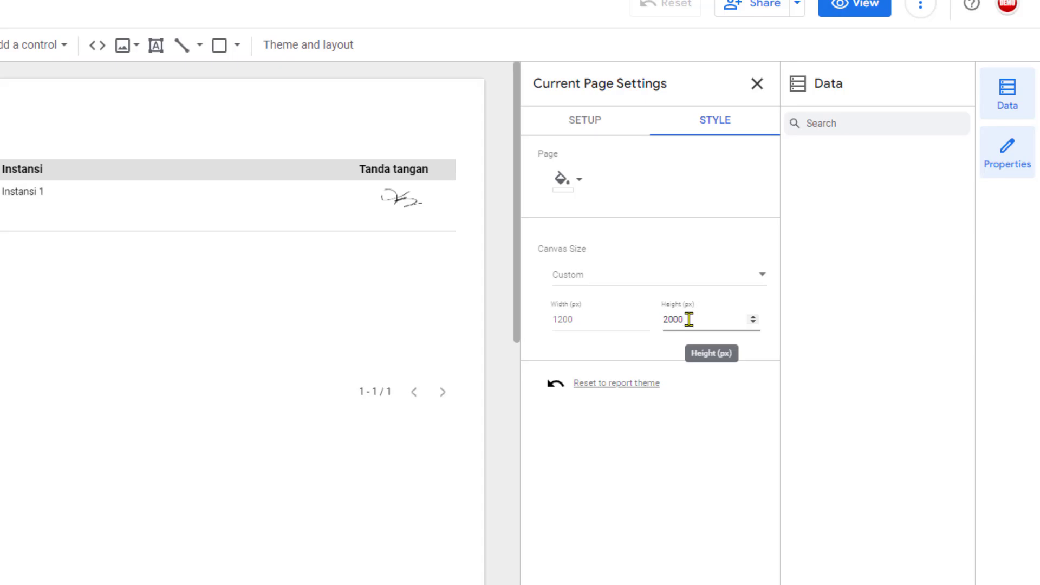
pyautogui.click(757, 85)
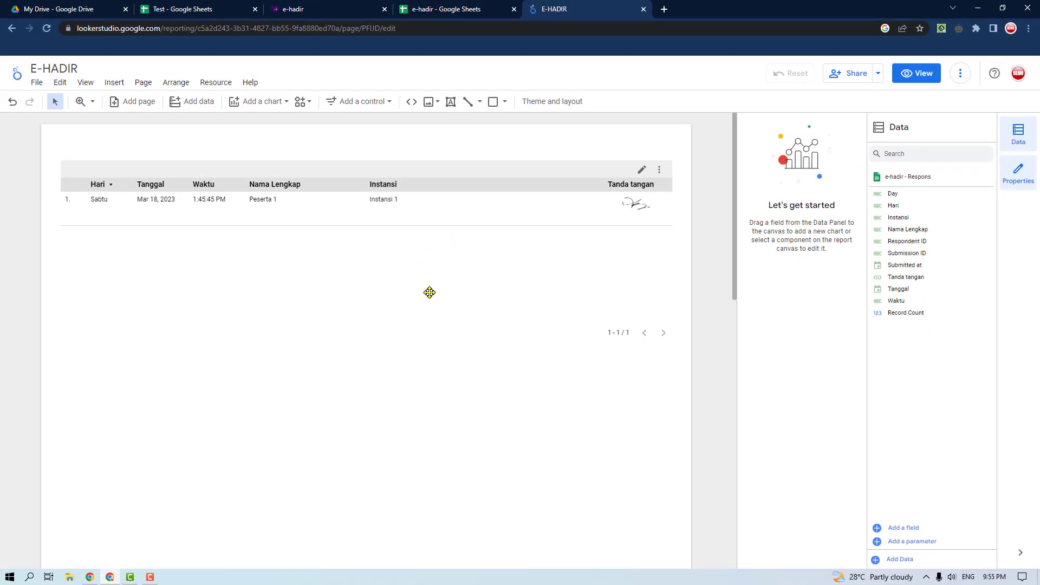
# Step: Extend the table's lower edge down to near the end of the lengthened page
pyautogui.click(373, 268)
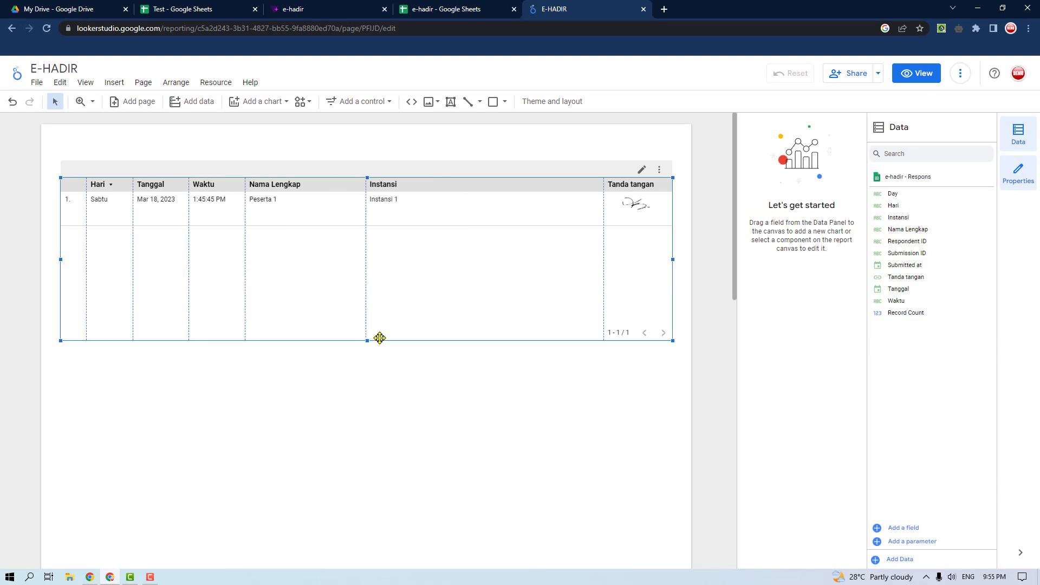
pyautogui.moveTo(364, 342); pyautogui.dragTo(373, 476)
pyautogui.scroll(-6, 394, 380)
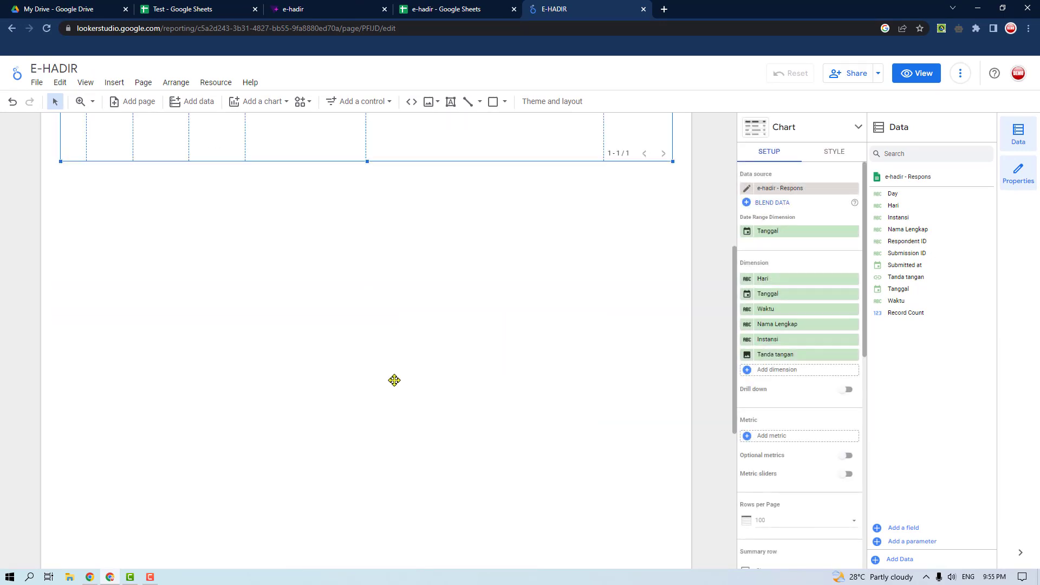
pyautogui.moveTo(366, 161); pyautogui.dragTo(368, 487)
pyautogui.scroll(-5, 407, 401)
pyautogui.moveTo(367, 219); pyautogui.dragTo(366, 466)
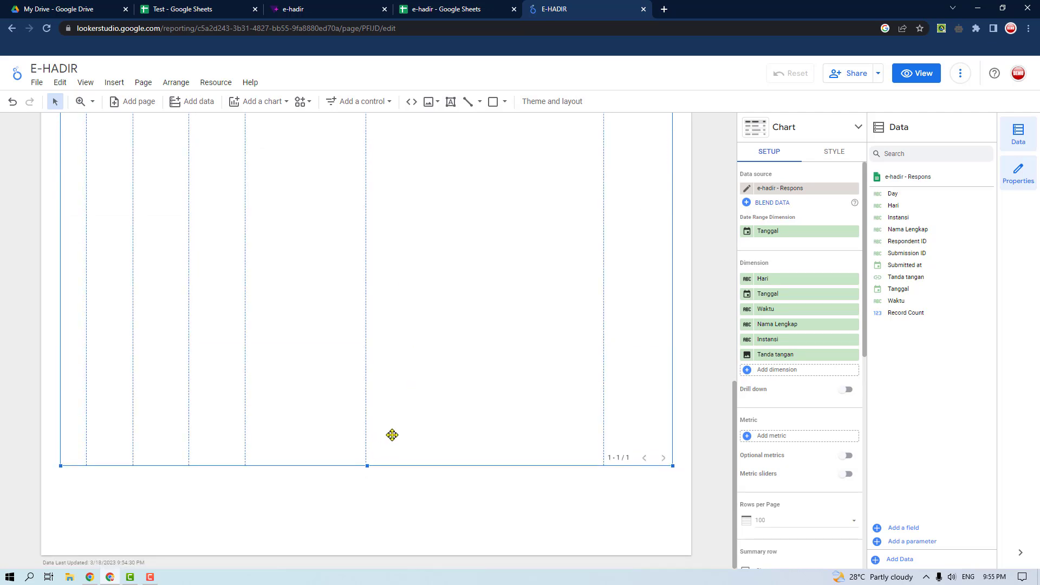
pyautogui.scroll(5, 664, 279)
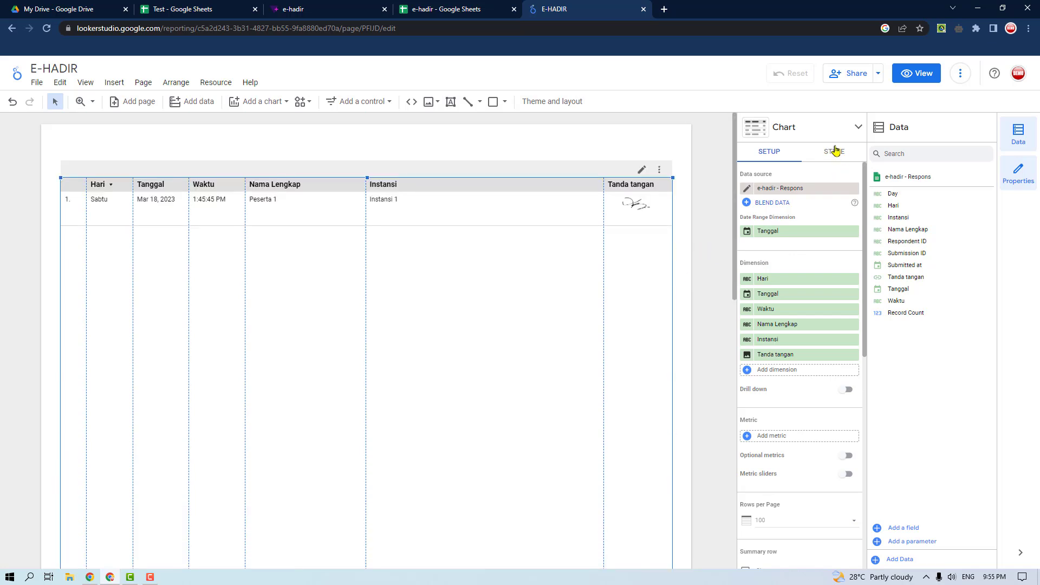
# Step: Sort the table by Tanggal in ascending order instead of by Hari
pyautogui.click(834, 151)
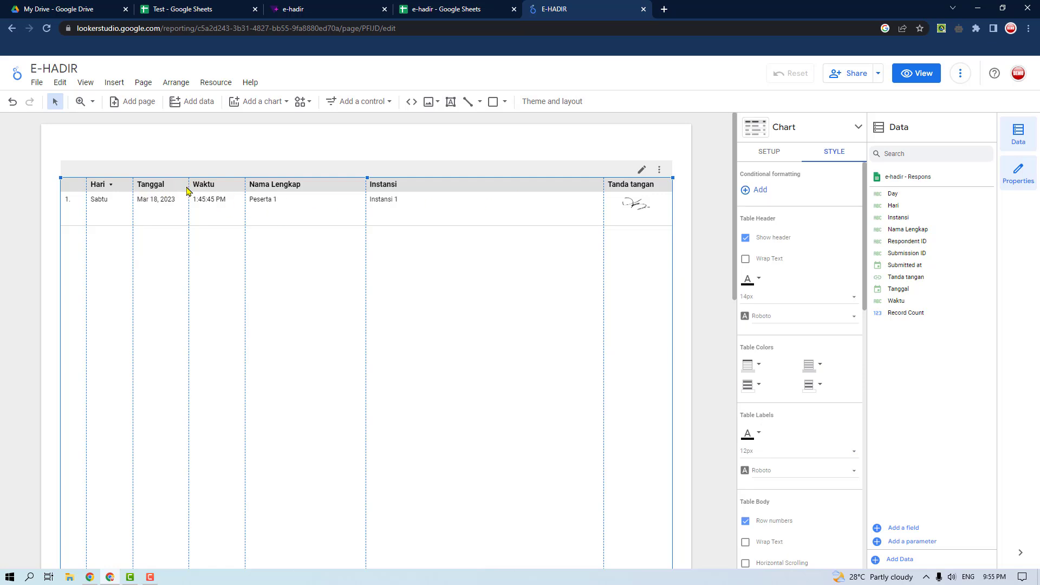
pyautogui.click(769, 152)
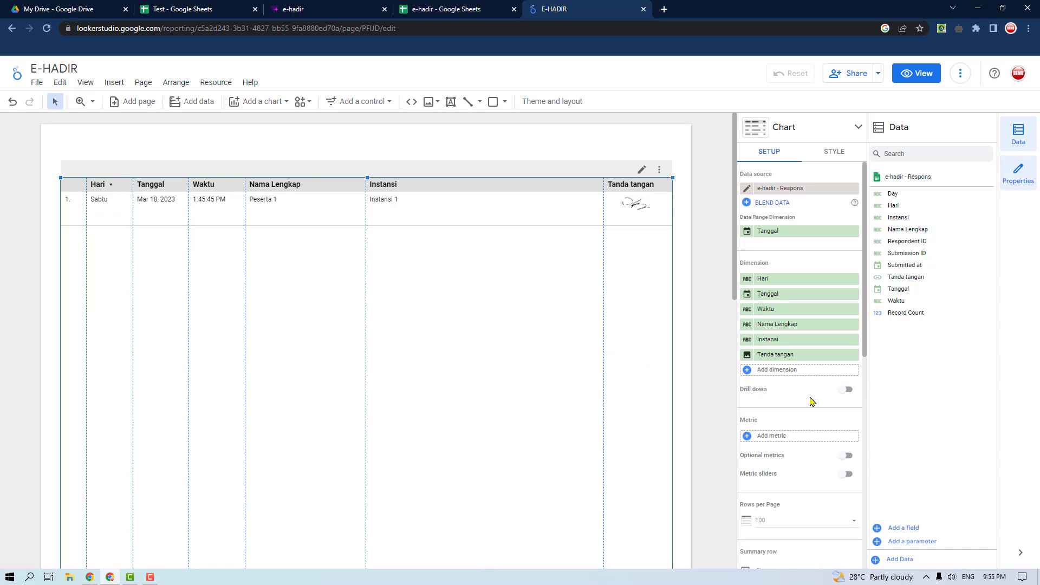
pyautogui.scroll(-6, 811, 401)
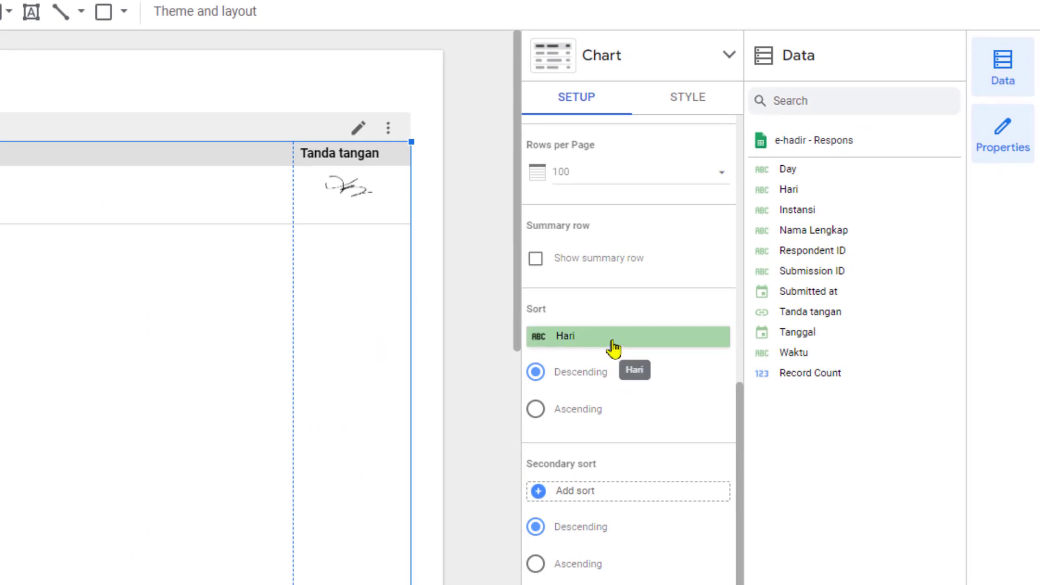
pyautogui.click(614, 346)
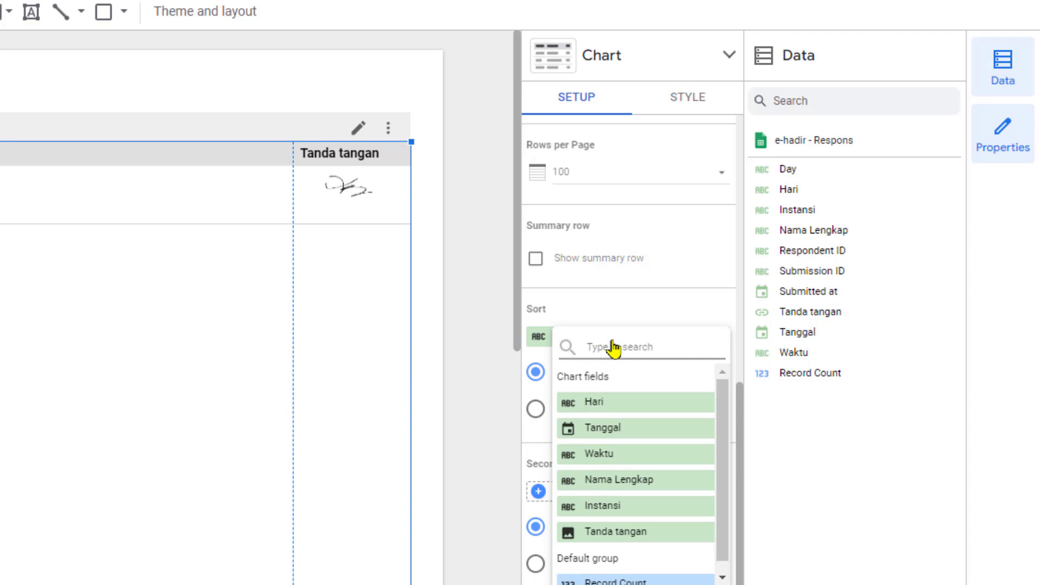
pyautogui.click(623, 431)
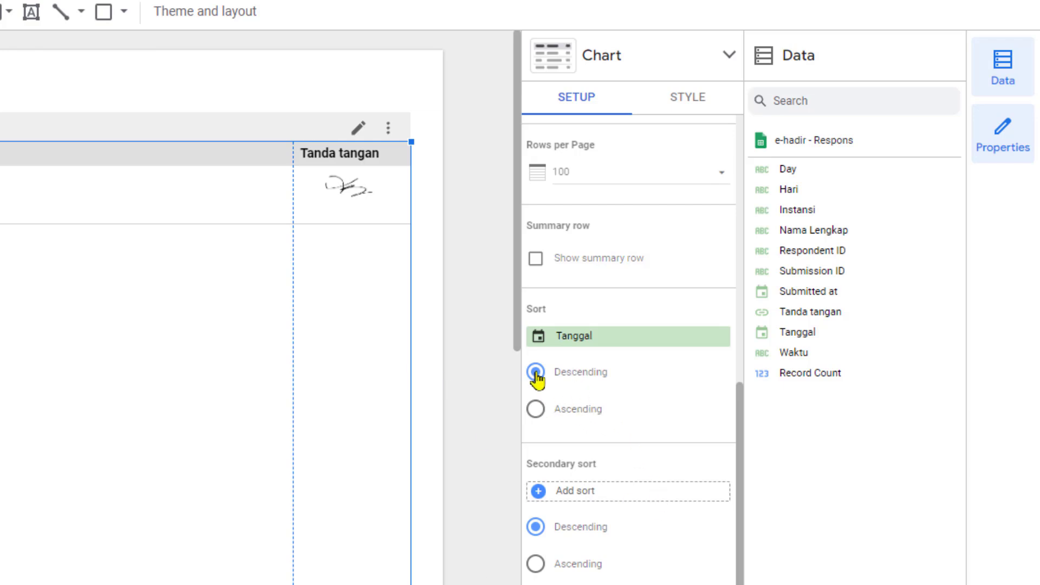
pyautogui.click(536, 410)
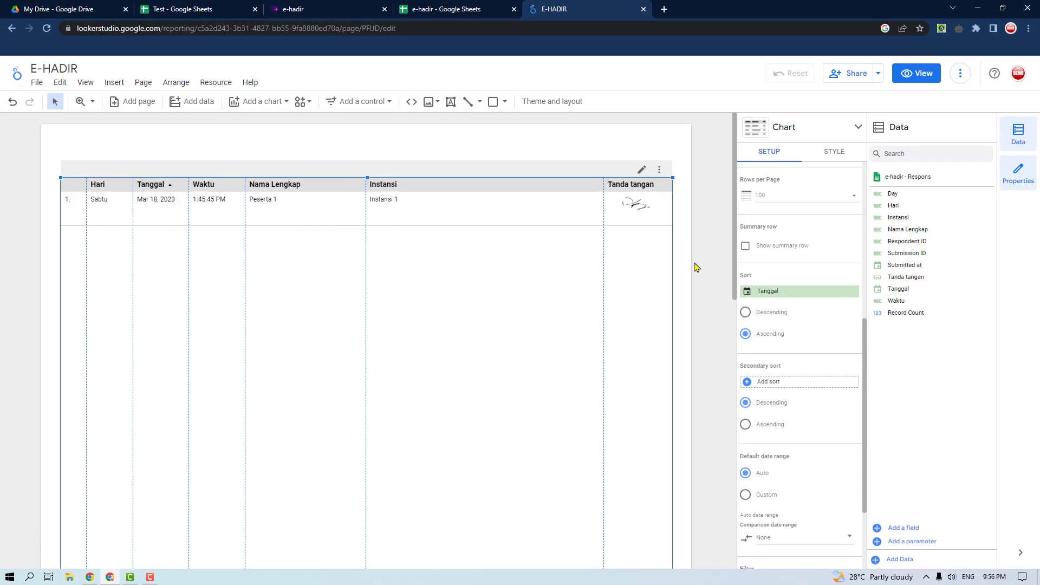
pyautogui.click(716, 218)
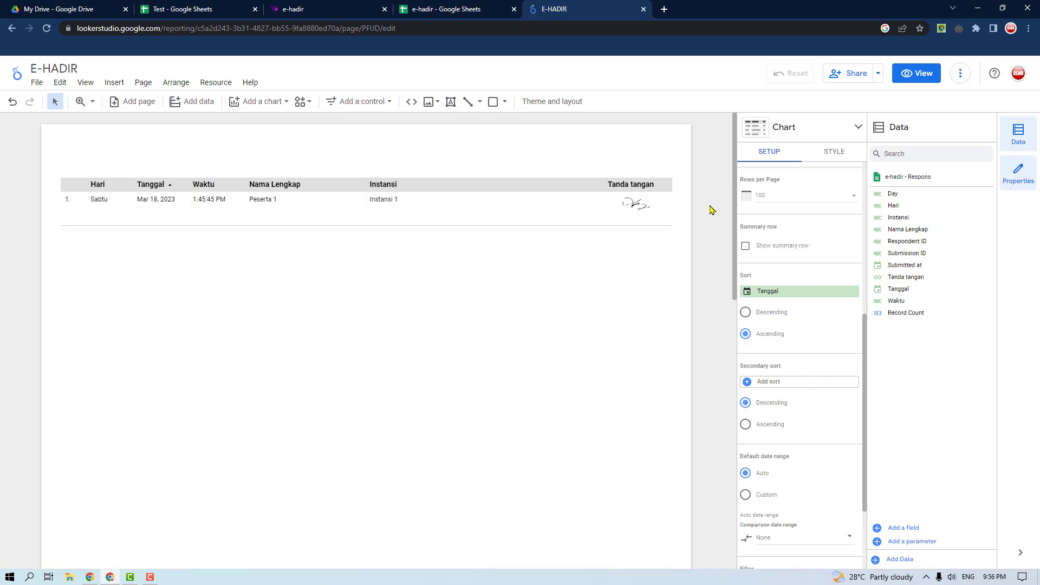
# Step: Move the table down the page and add a text box reading "E-HADIR" in the space above it
pyautogui.click(476, 307)
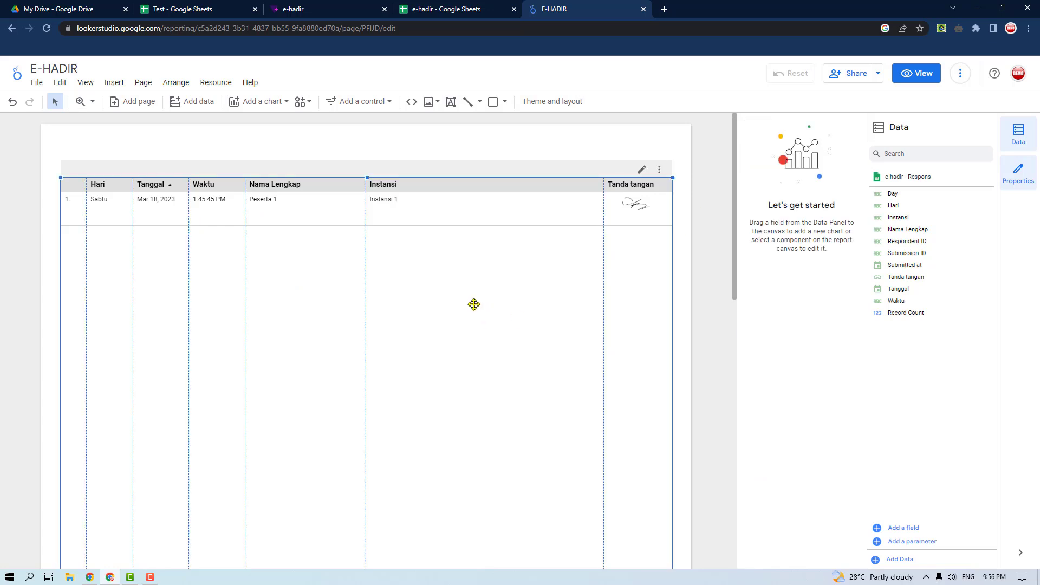
pyautogui.moveTo(402, 178); pyautogui.dragTo(365, 206)
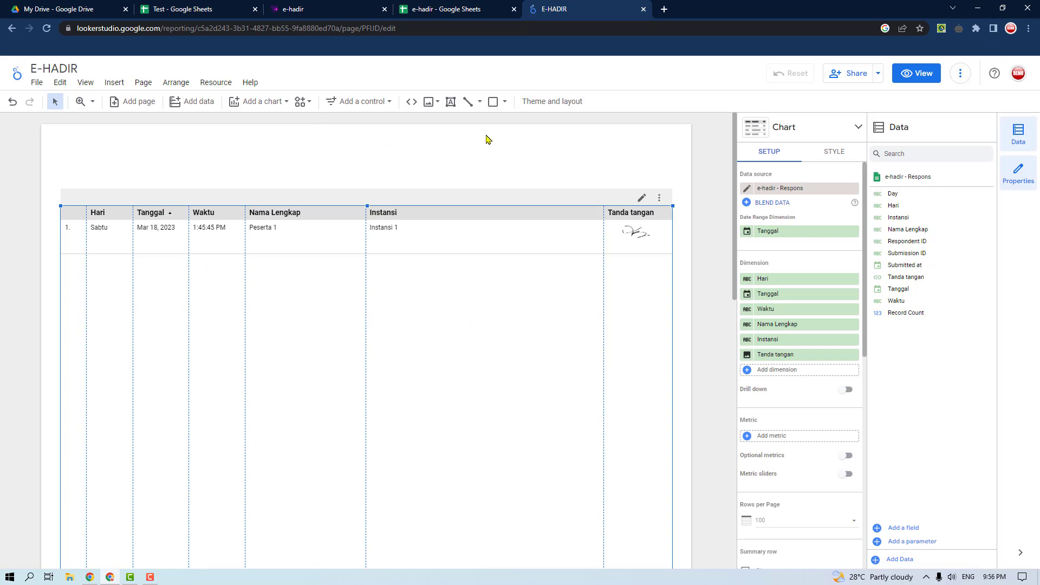
pyautogui.click(451, 103)
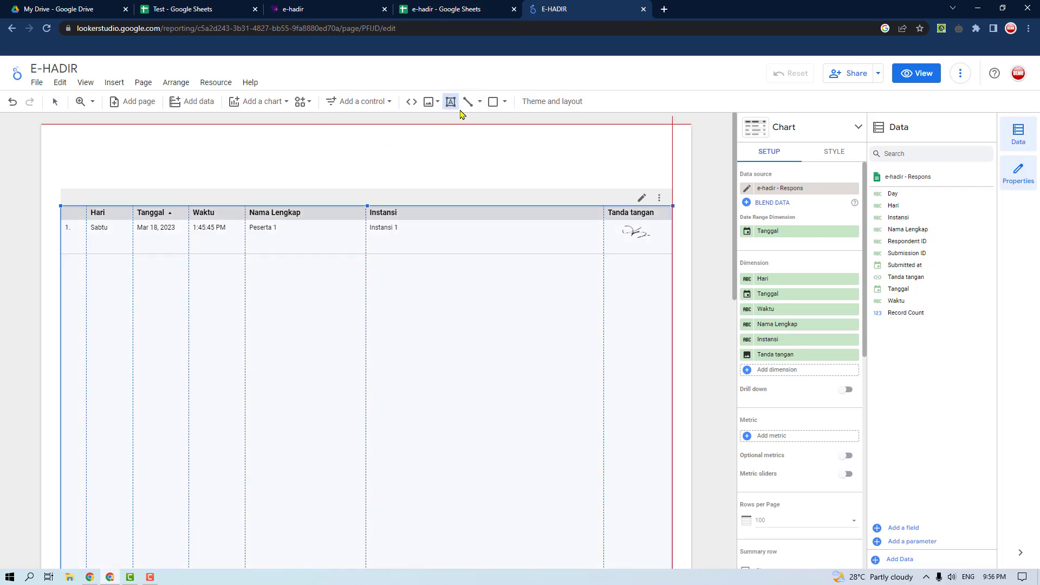
pyautogui.moveTo(244, 136); pyautogui.dragTo(435, 190)
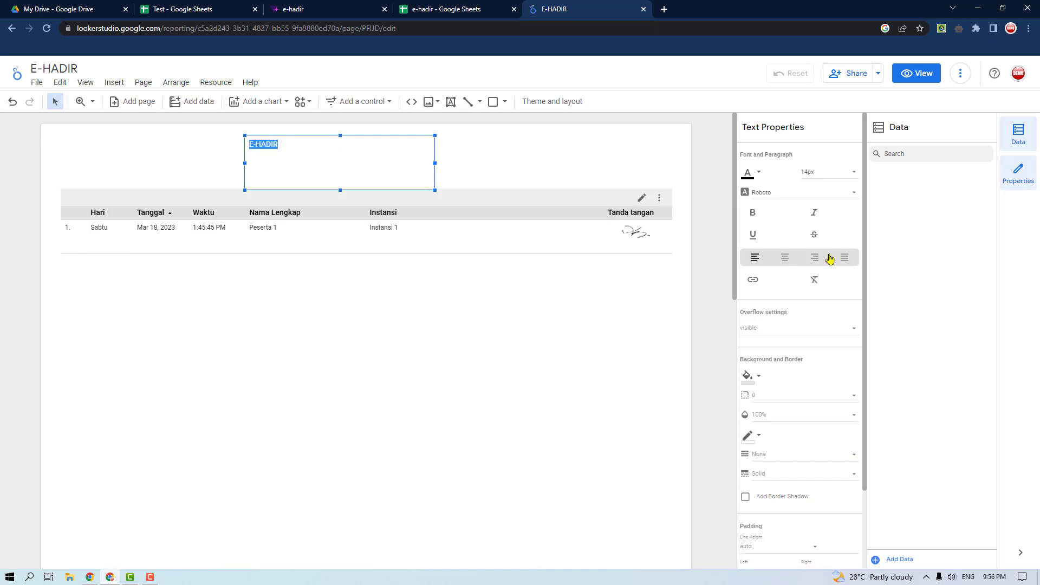
# Step: Make the E-HADIR title bold and set its font size to 18px
pyautogui.click(752, 217)
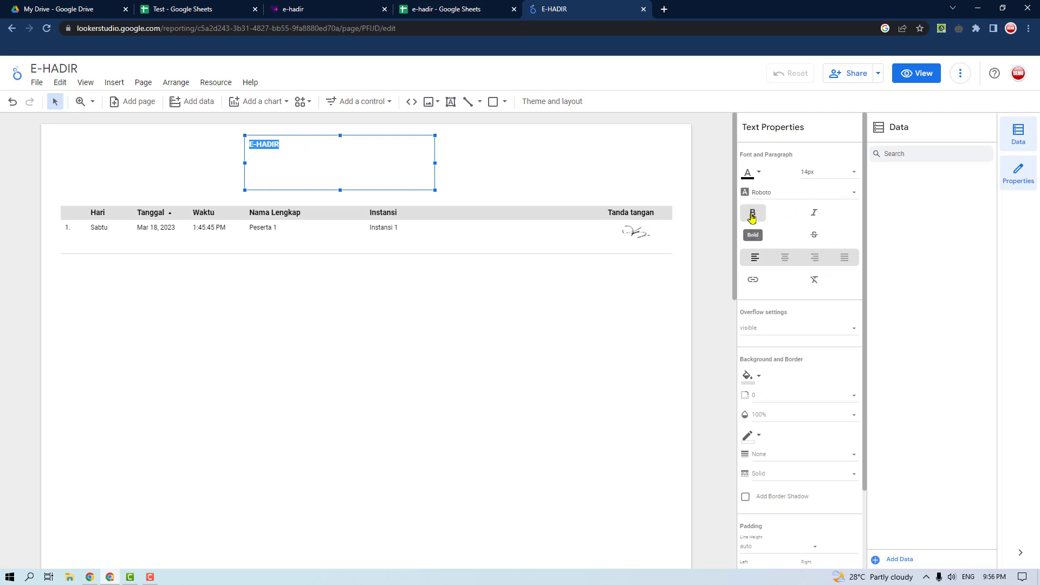
pyautogui.click(853, 178)
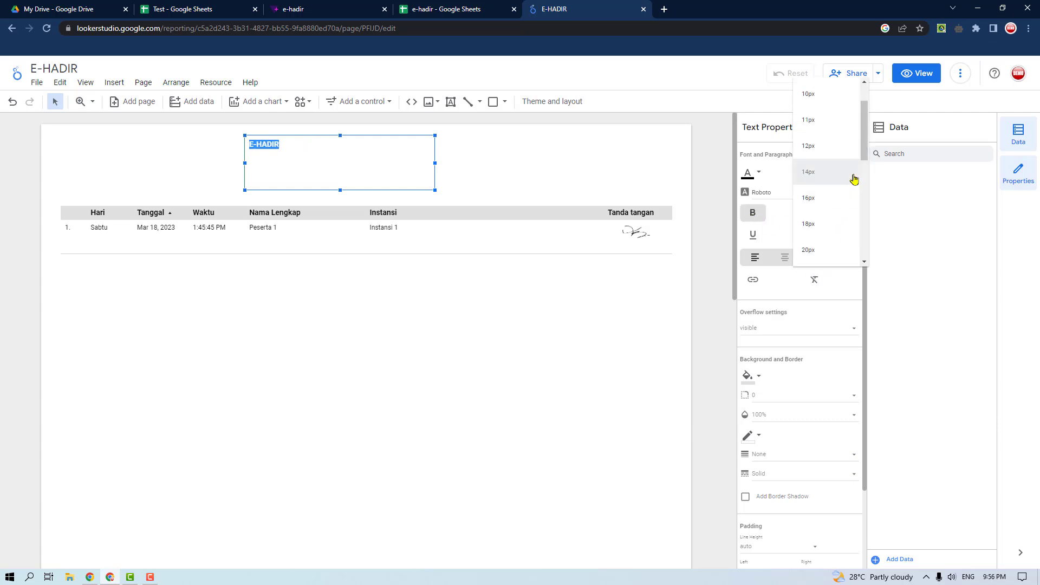
pyautogui.click(821, 220)
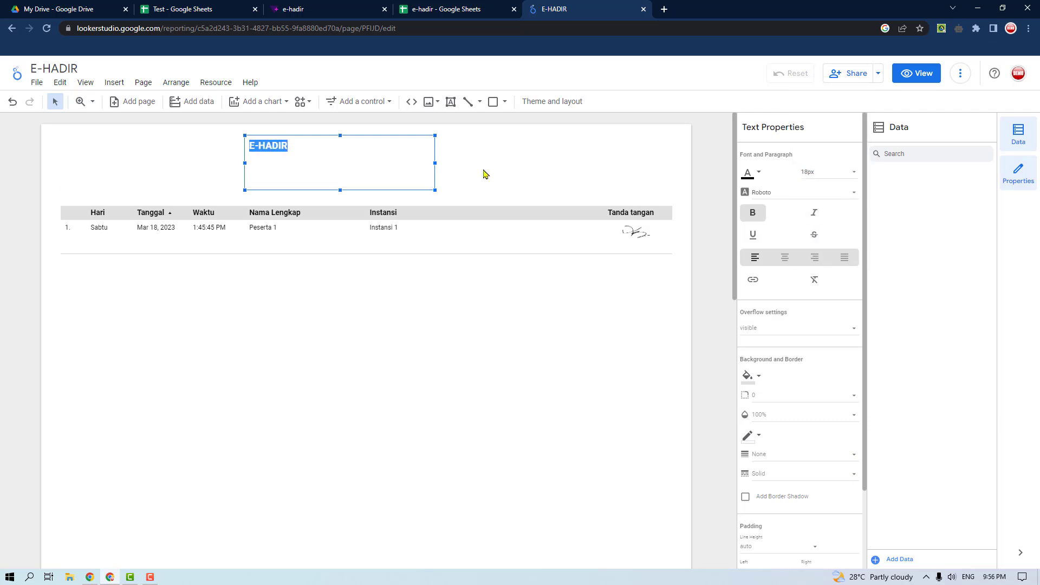
# Step: Resize the title box to one line high across the full page width and centre its text
pyautogui.moveTo(344, 190); pyautogui.dragTo(340, 156)
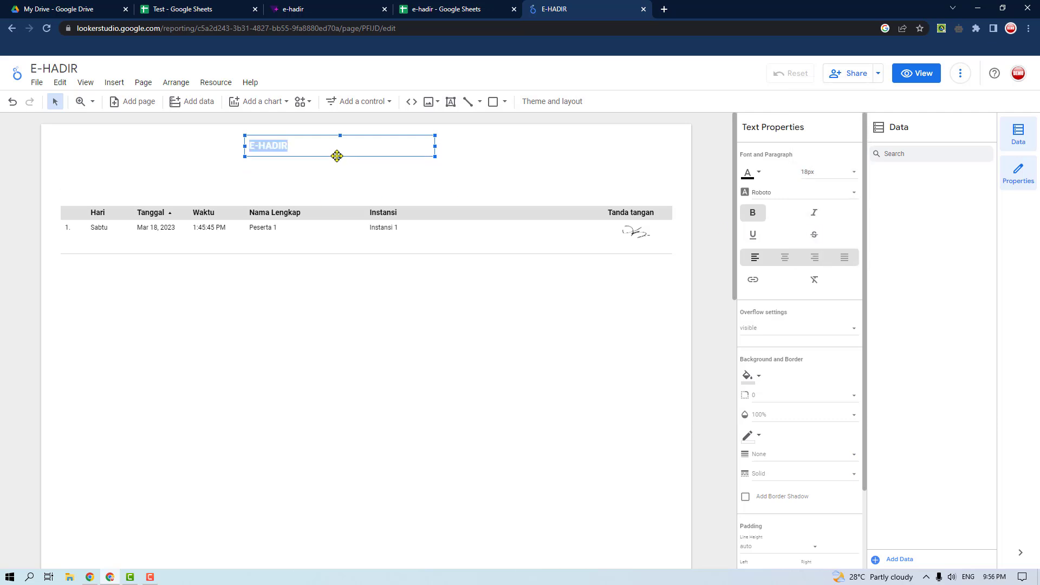
pyautogui.moveTo(436, 147); pyautogui.dragTo(690, 147)
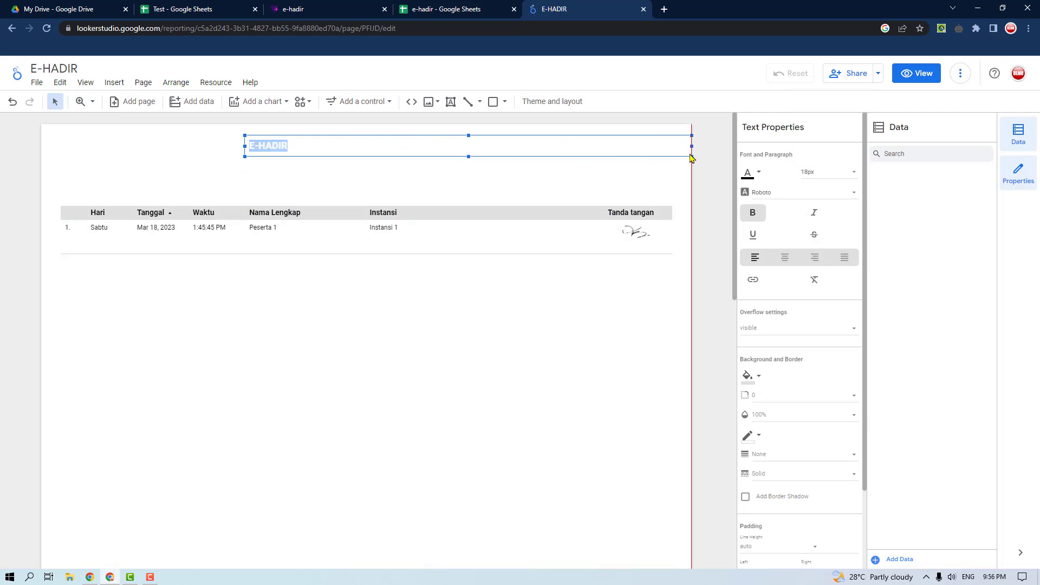
pyautogui.moveTo(245, 145); pyautogui.dragTo(42, 148)
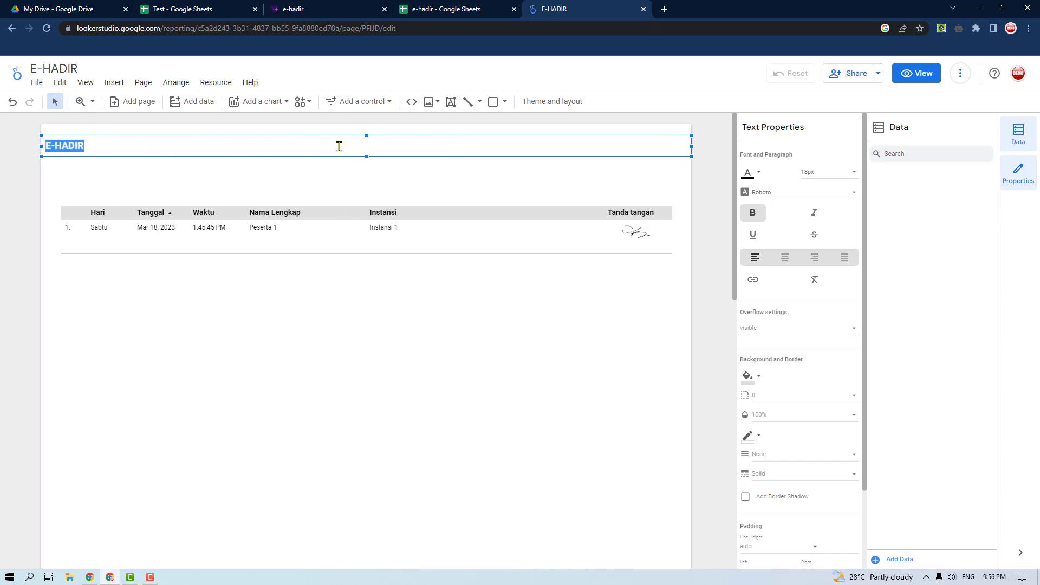
pyautogui.click(786, 260)
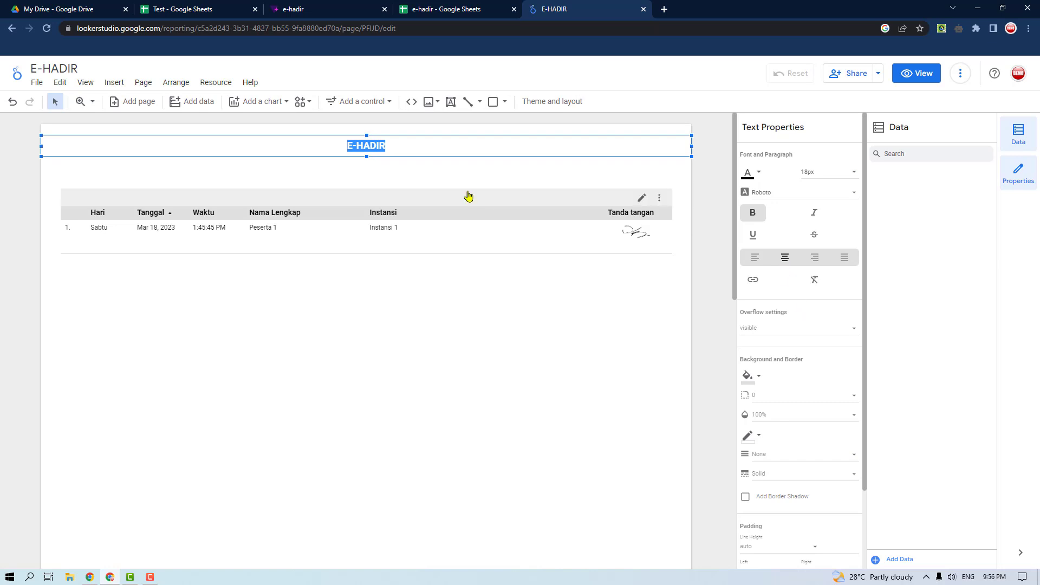
# Step: Fill the title box with a light grey background and raise its upper edge slightly
pyautogui.click(757, 375)
pyautogui.click(858, 385)
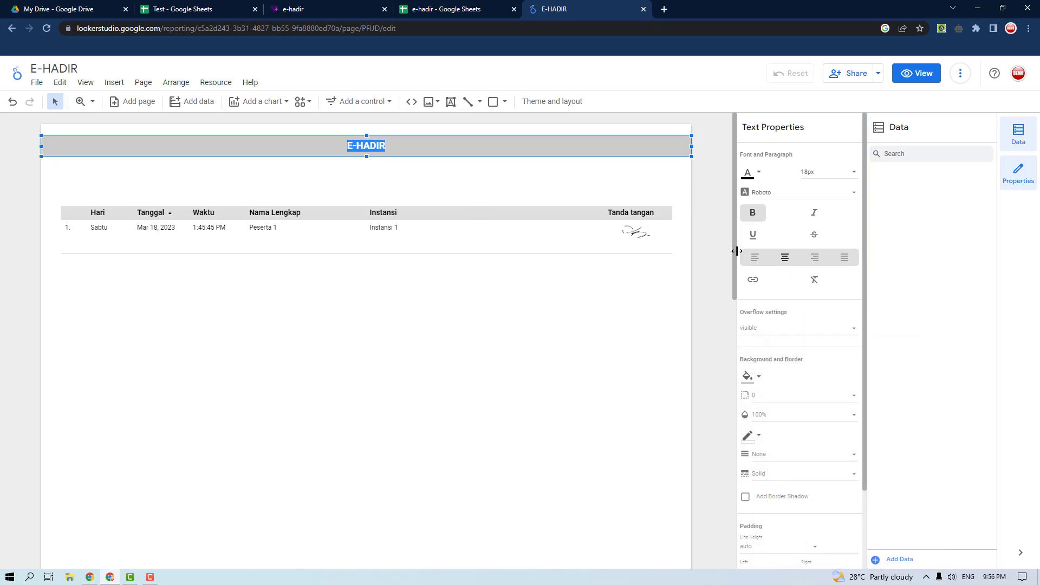
pyautogui.click(717, 225)
pyautogui.click(516, 138)
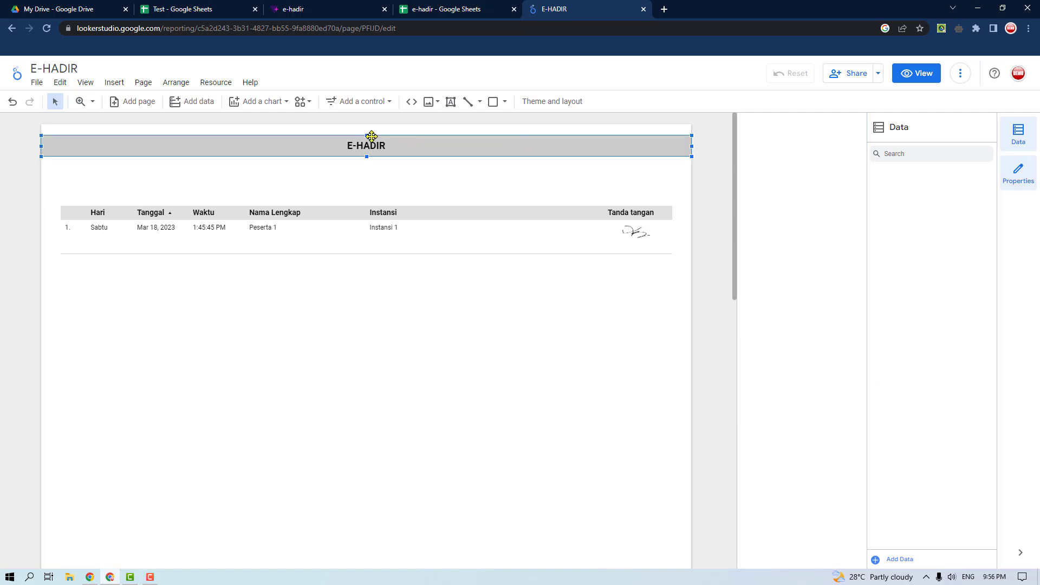
pyautogui.moveTo(367, 135); pyautogui.dragTo(408, 141)
pyautogui.click(709, 189)
pyautogui.click(468, 139)
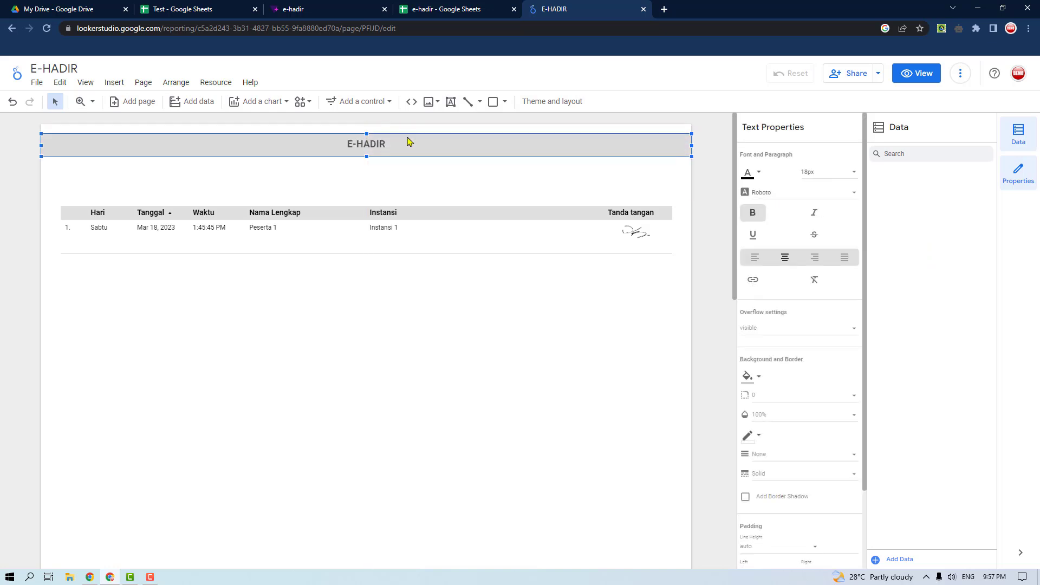
pyautogui.click(701, 209)
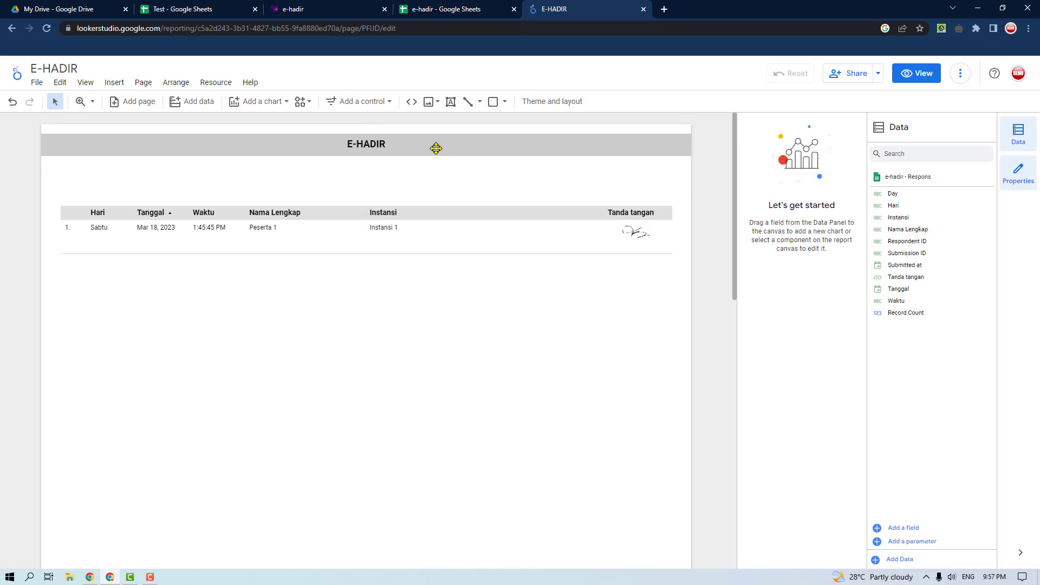
# Step: Add a drop-down list control above the table's left end and set its control field to Tanda tangan
pyautogui.click(391, 103)
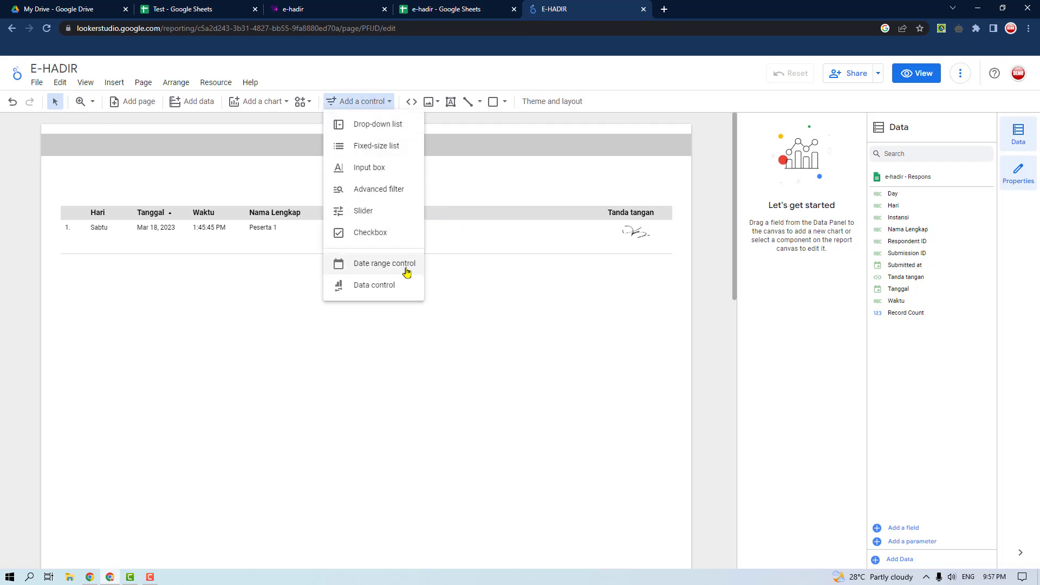
pyautogui.click(379, 126)
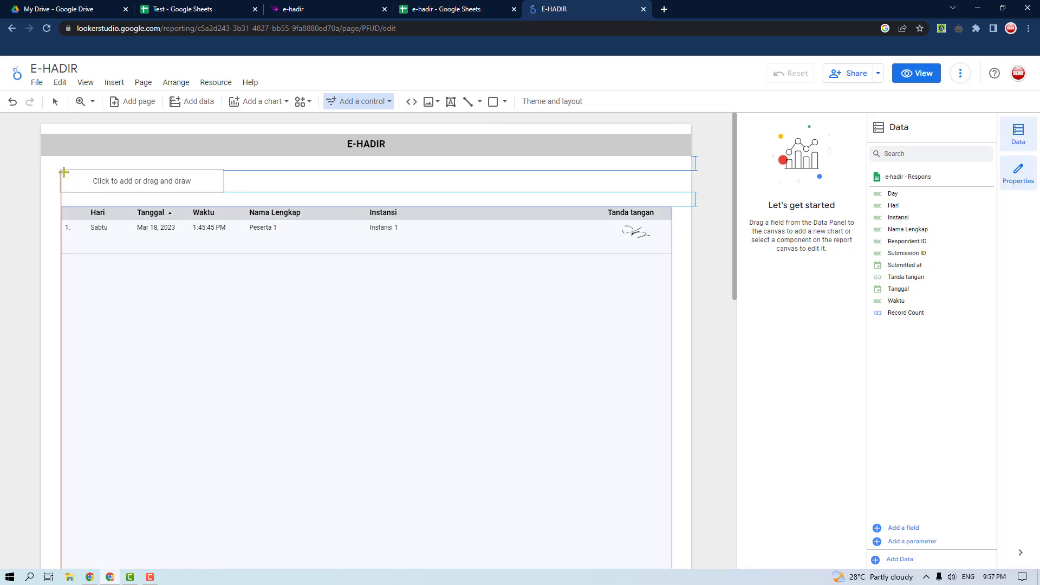
pyautogui.click(66, 171)
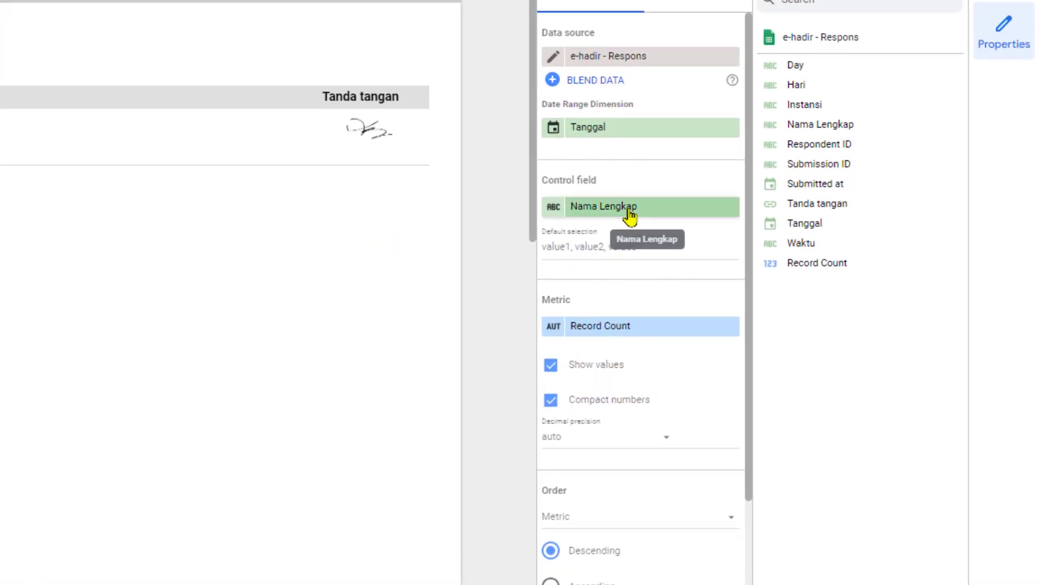
pyautogui.click(628, 210)
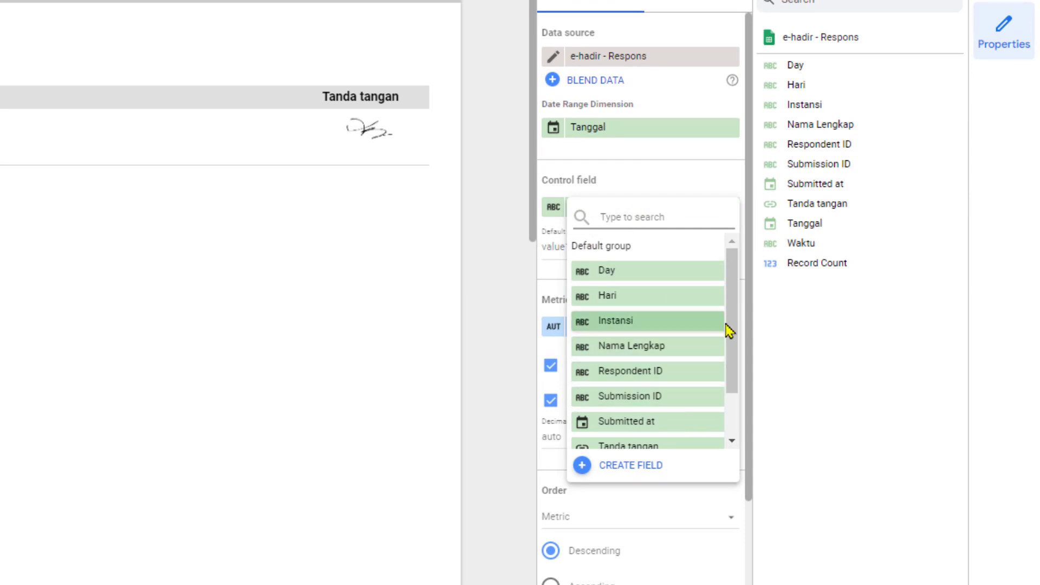
pyautogui.moveTo(733, 333); pyautogui.dragTo(734, 372)
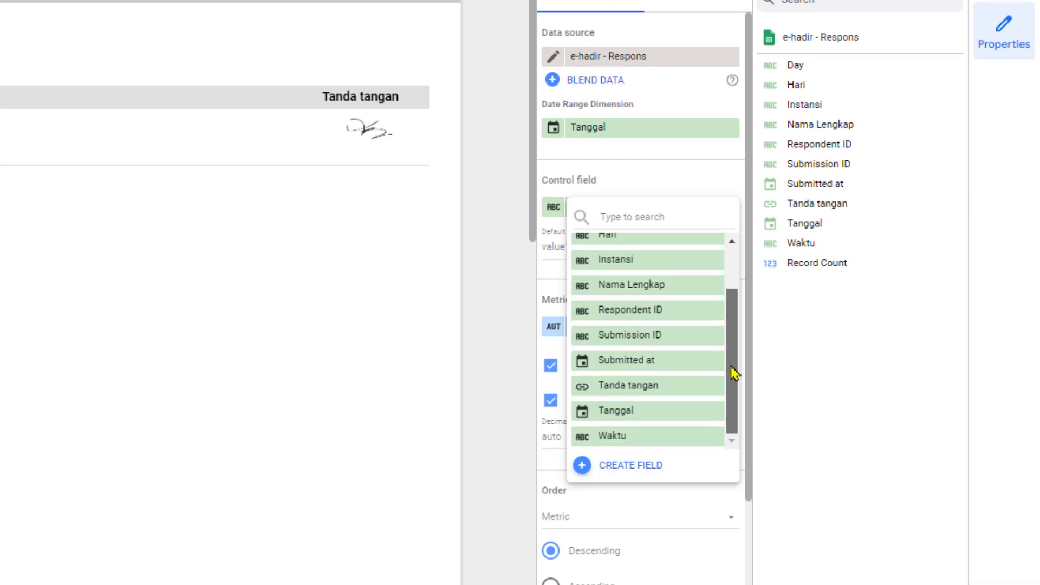
pyautogui.click(653, 389)
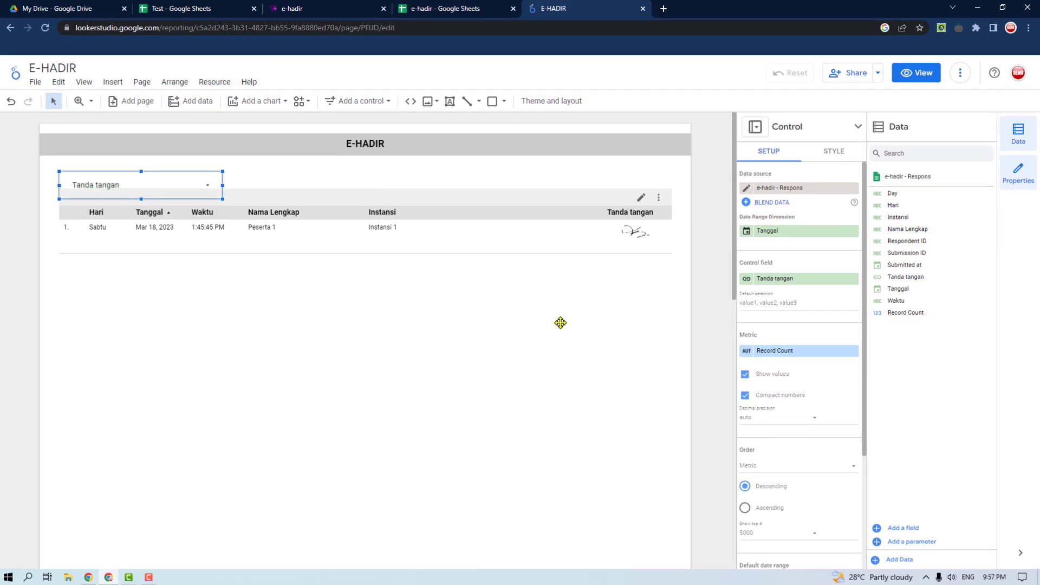
# Step: Move the Tanda tangan drop-down slightly up, leaving a gap between it and the table
pyautogui.click(507, 303)
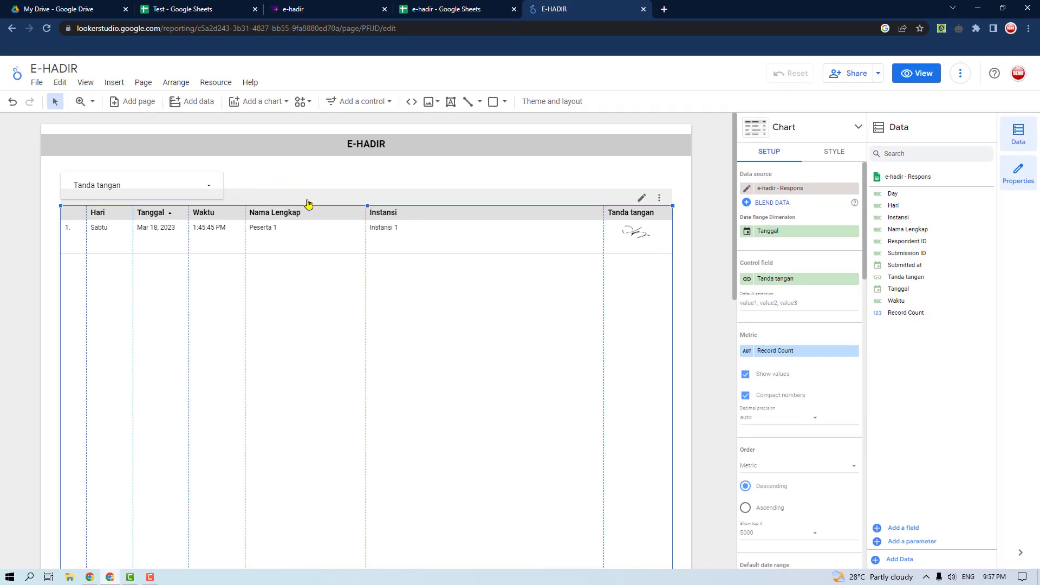
pyautogui.moveTo(197, 176); pyautogui.dragTo(206, 168)
pyautogui.click(254, 175)
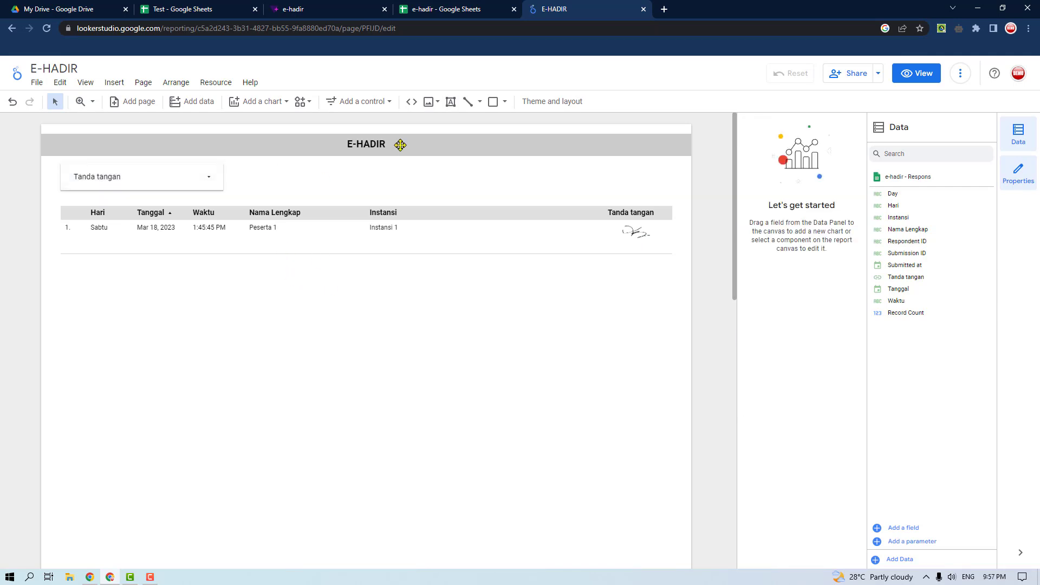
# Step: Add a second drop-down list beside the Tanda tangan one and set its control field to Instansi
pyautogui.click(388, 102)
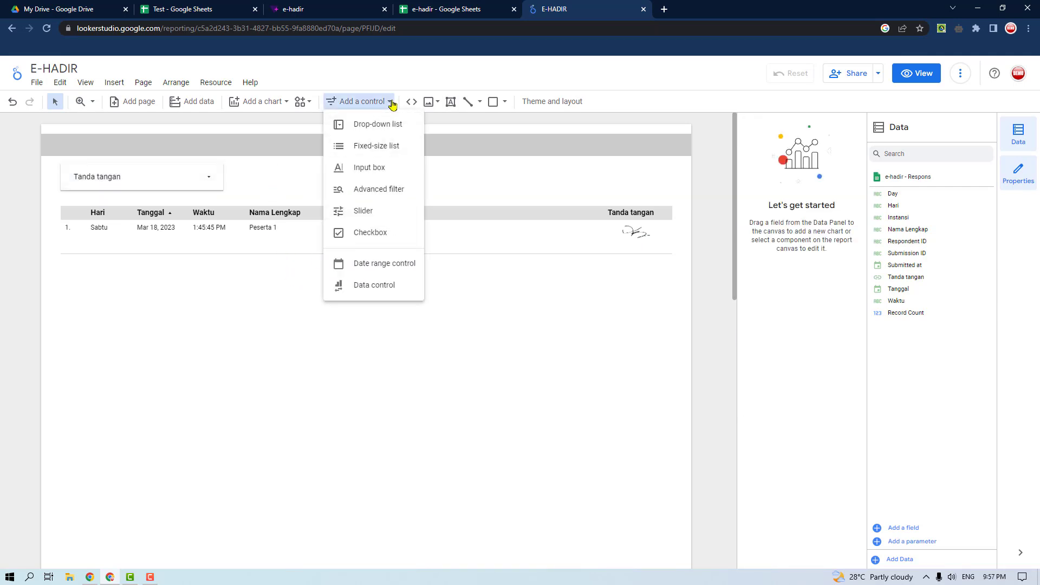
pyautogui.click(390, 126)
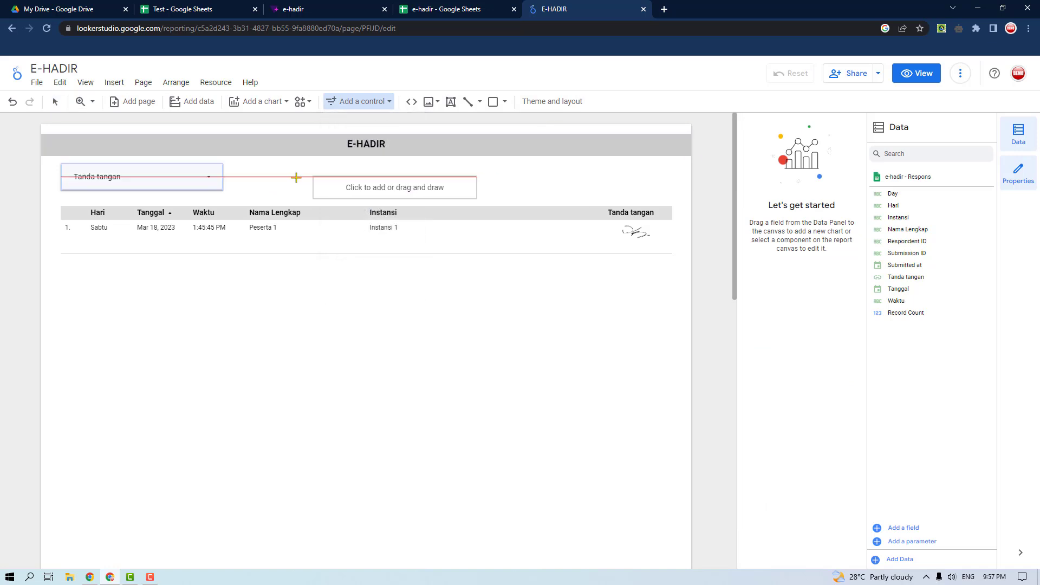
pyautogui.click(244, 166)
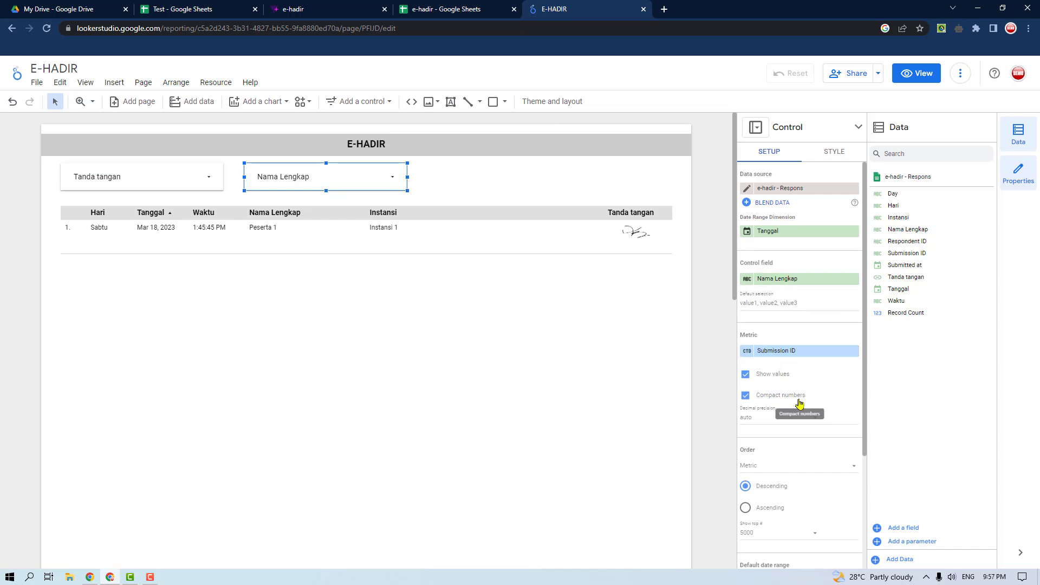
pyautogui.click(782, 283)
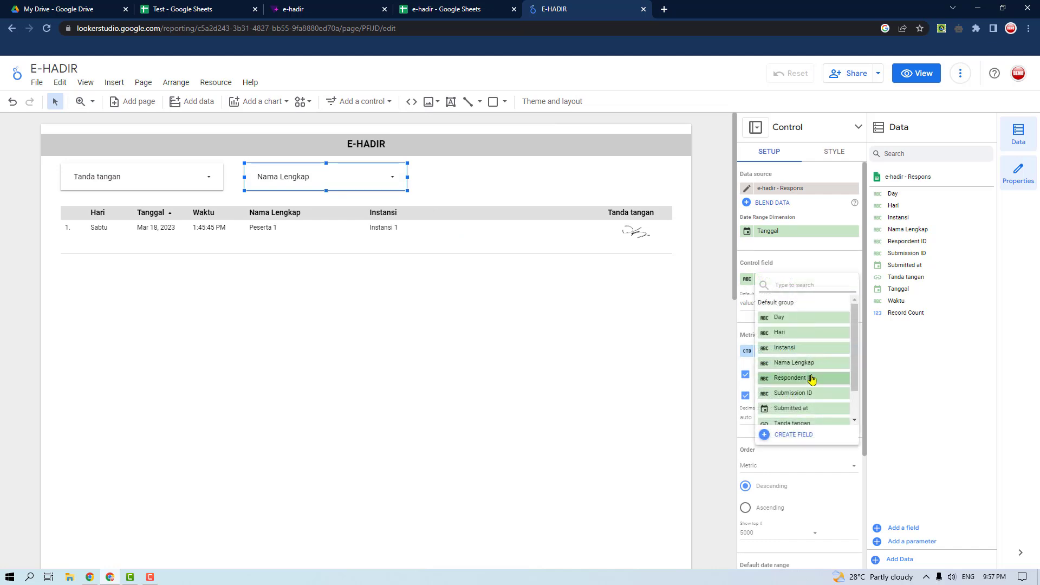
pyautogui.click(796, 348)
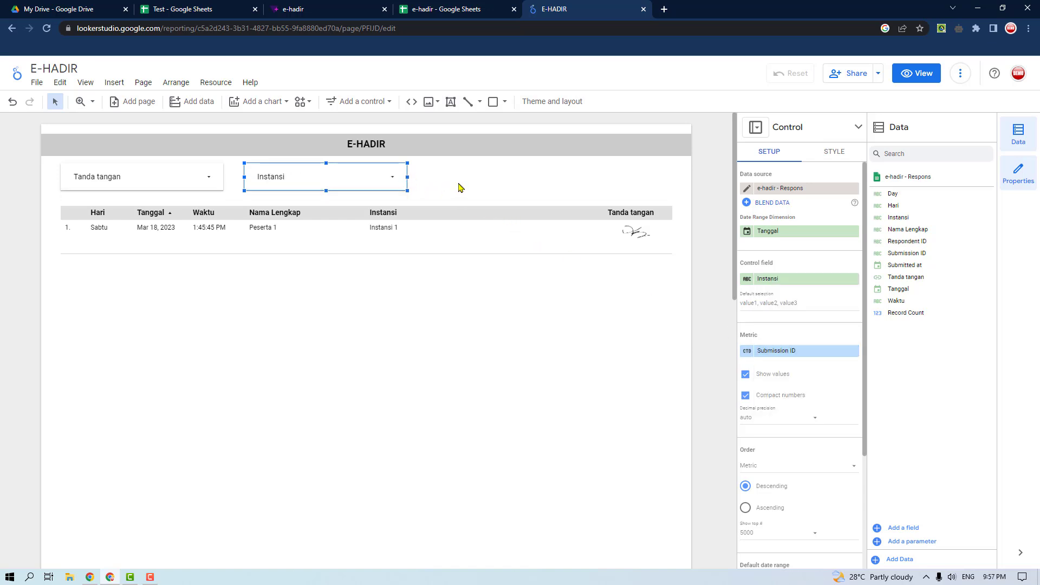
# Step: Add a third drop-down list for Nama Lengkap to the right of the Instansi control
pyautogui.click(386, 102)
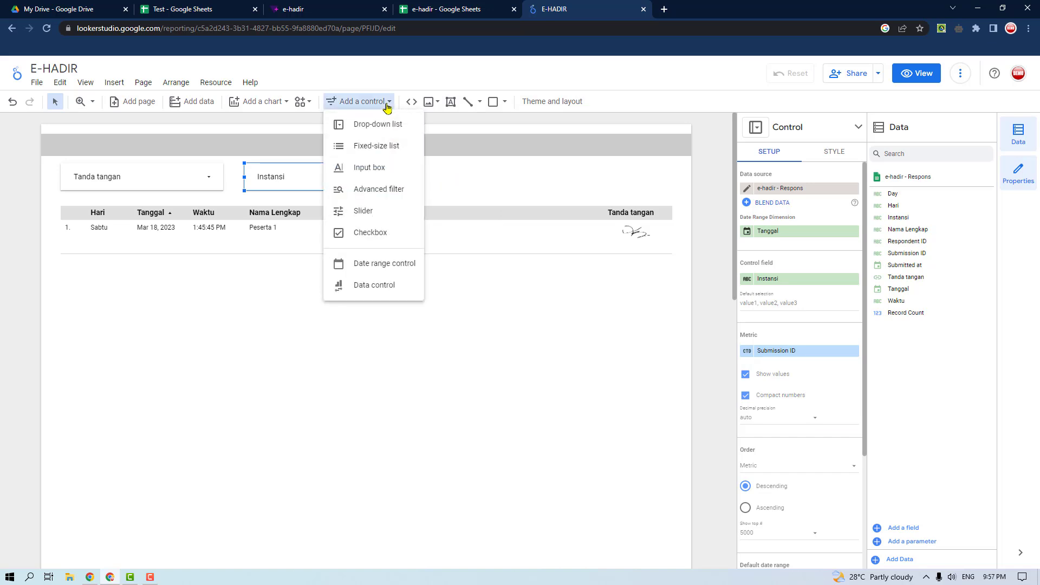
pyautogui.click(385, 125)
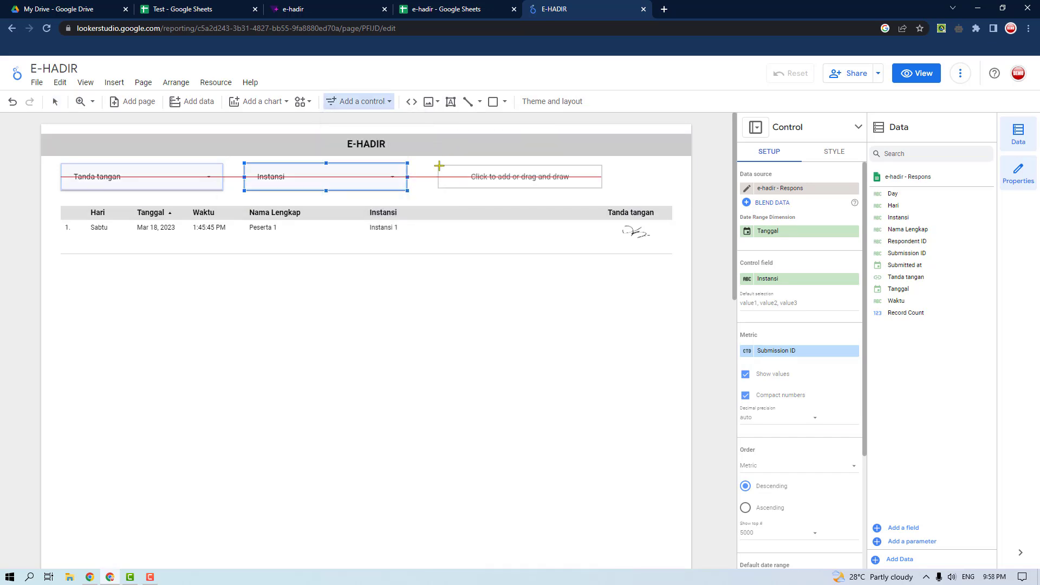
pyautogui.click(432, 163)
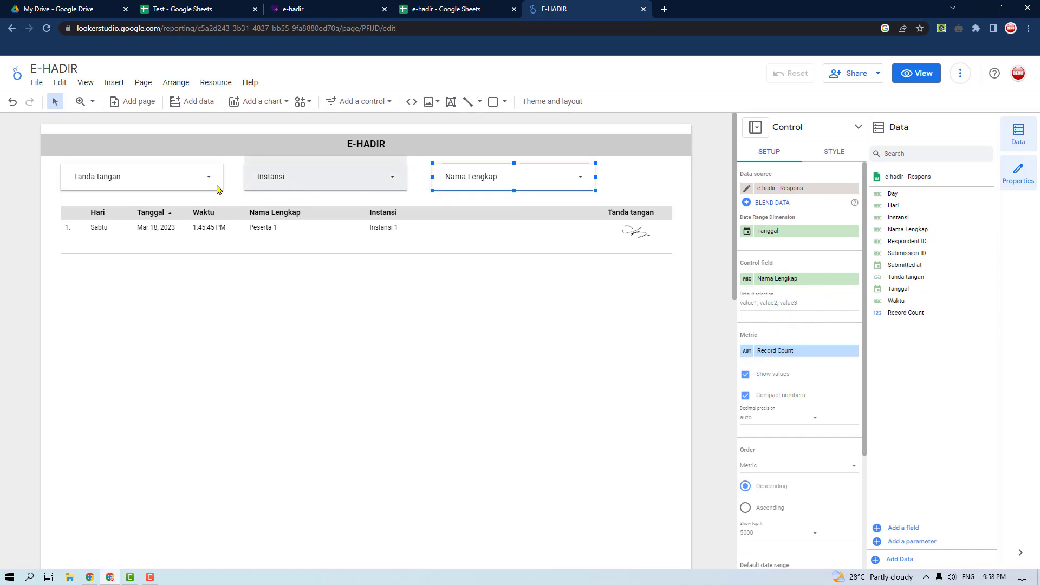
# Step: Change the control field of the Tanda tangan drop-down to Tanggal
pyautogui.click(145, 168)
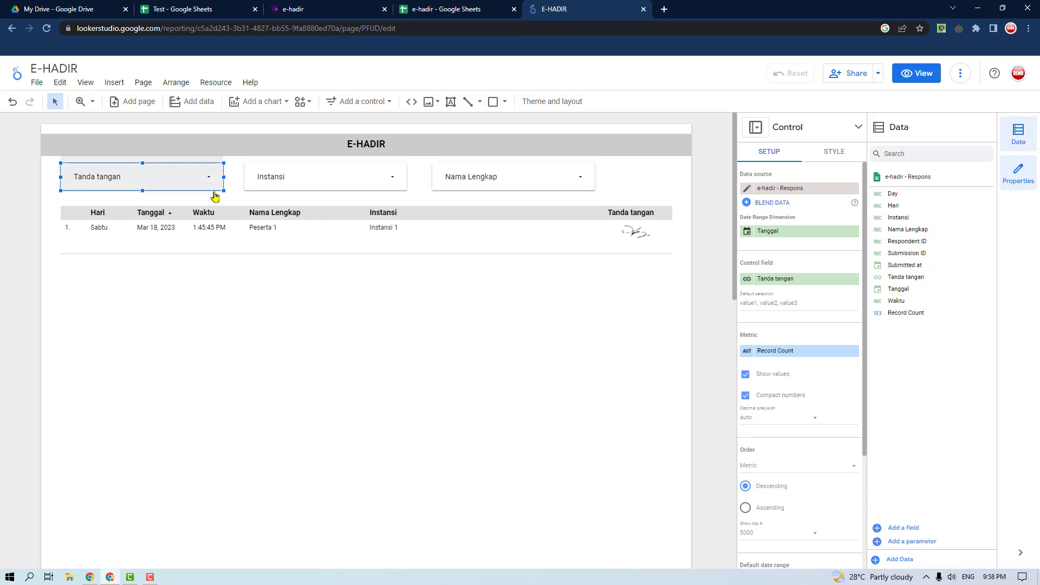
pyautogui.click(783, 279)
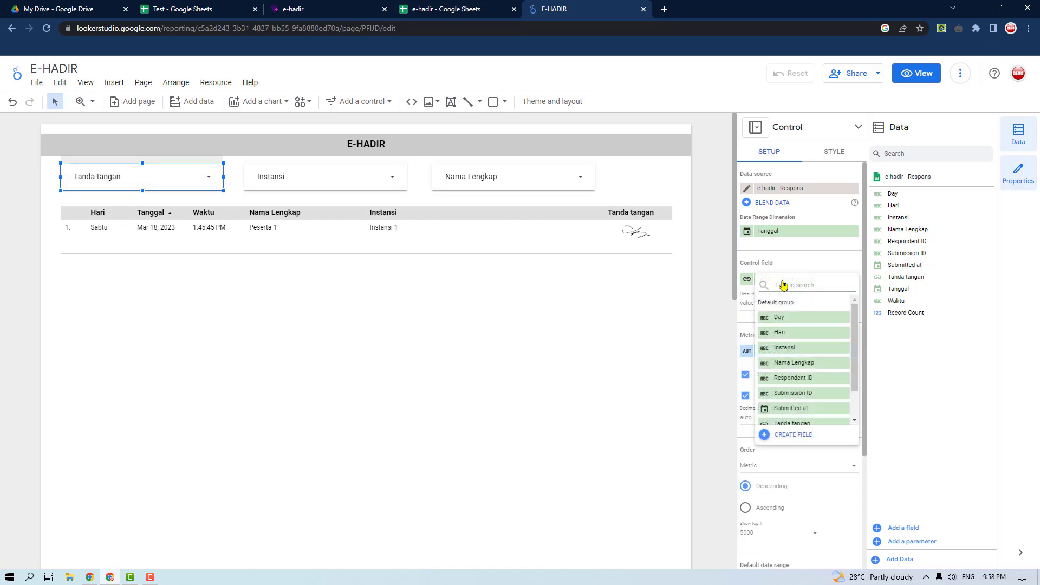
pyautogui.scroll(-1, 855, 391)
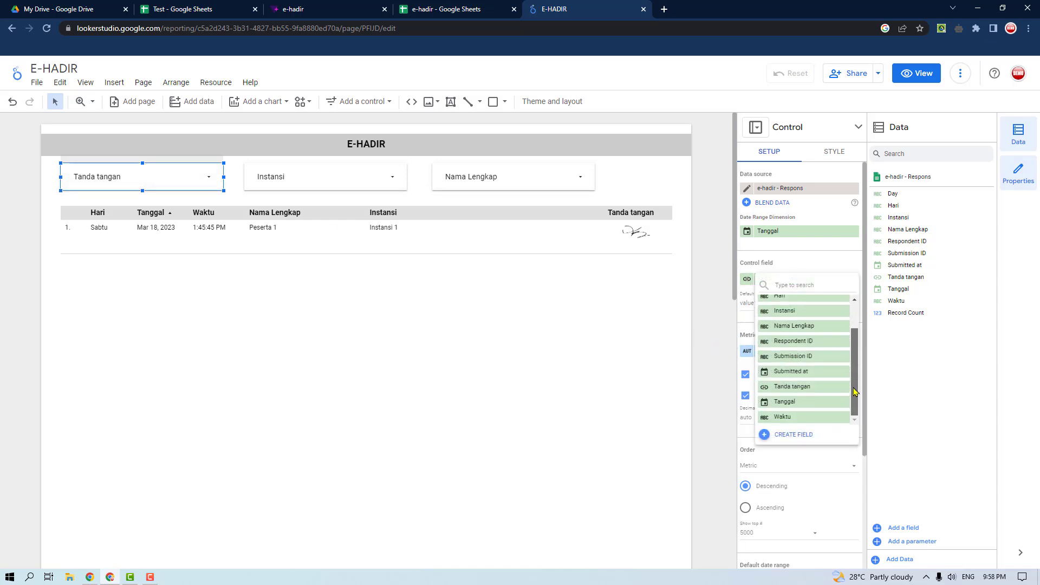
pyautogui.click(796, 402)
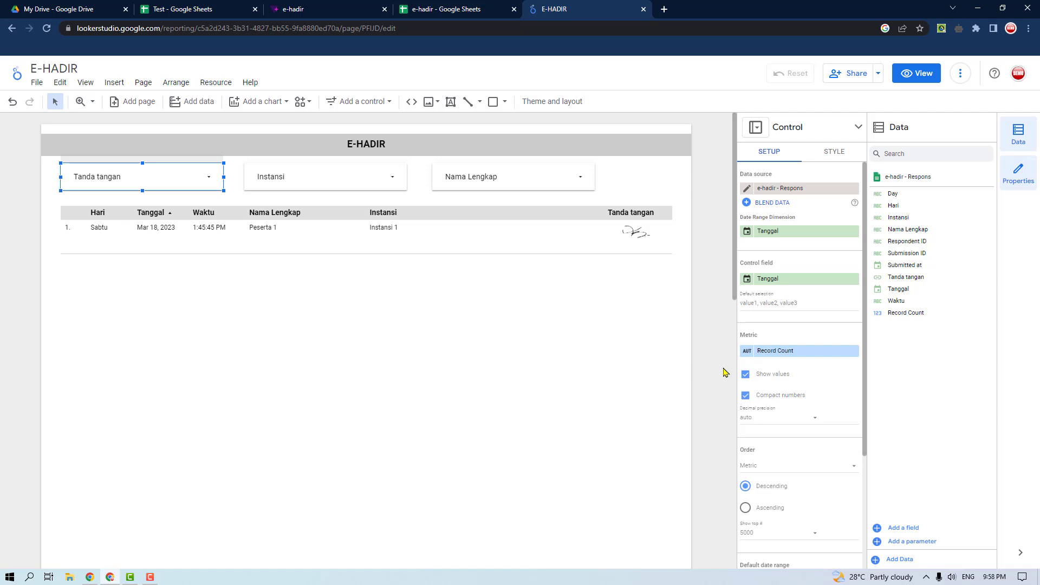
# Step: Expand the Tanggal drop-down on the report canvas to check its date list, and collapse it again
pyautogui.click(699, 298)
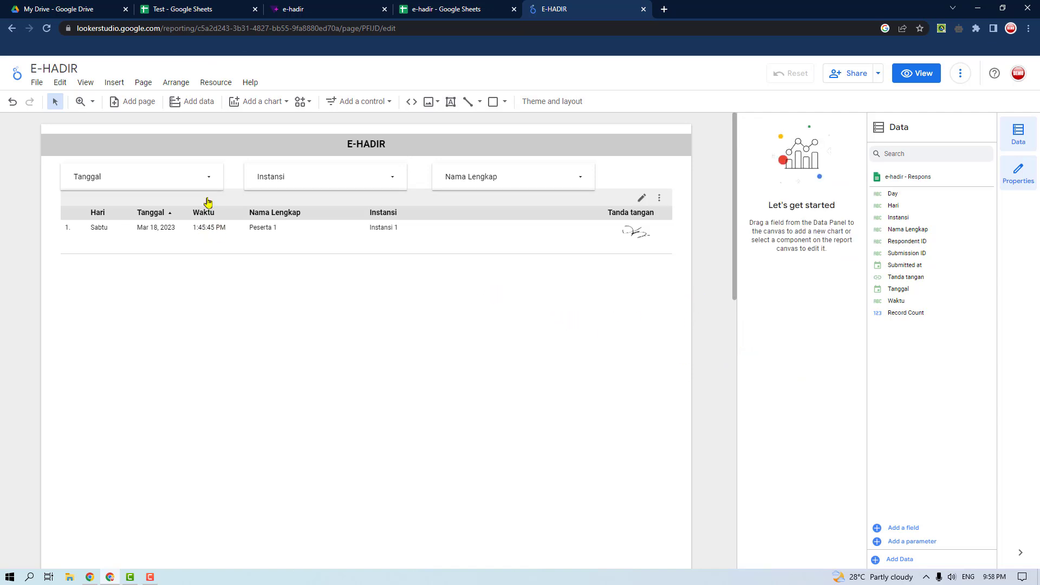
pyautogui.click(207, 180)
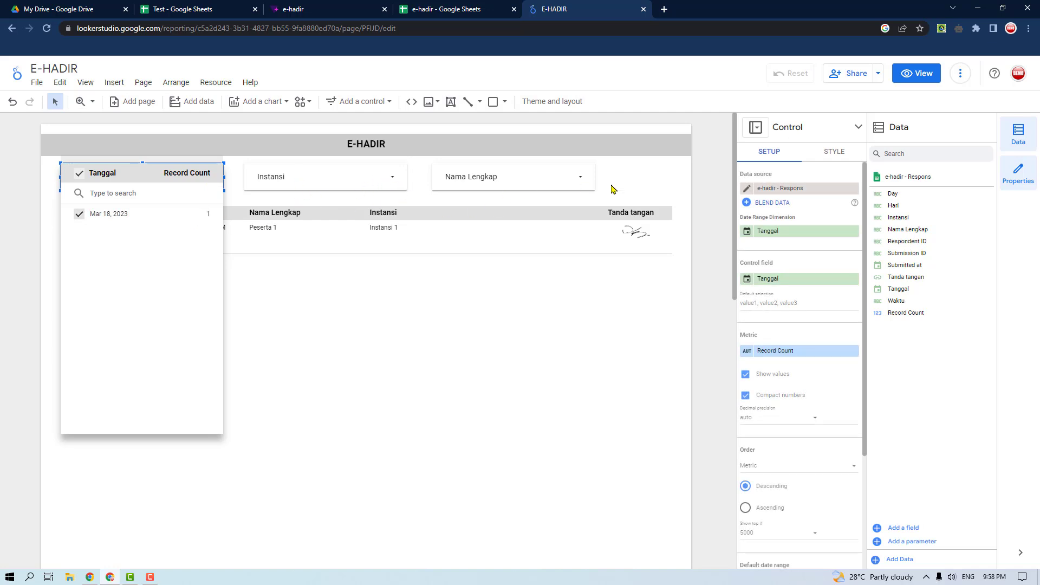
pyautogui.click(630, 182)
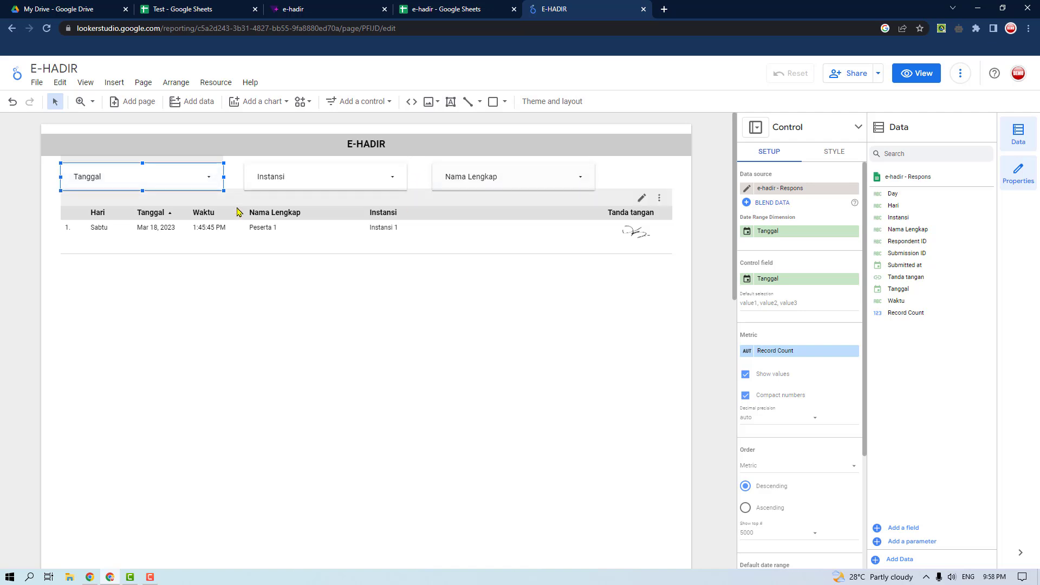
# Step: Shift the Instansi and Nama Lengkap drop-downs slightly left to close up the spacing between the three controls
pyautogui.moveTo(314, 185); pyautogui.dragTo(314, 179)
pyautogui.moveTo(476, 187)
pyautogui.mouseDown()
pyautogui.moveTo(476, 174)
pyautogui.moveTo(478, 183)
pyautogui.mouseUp()
pyautogui.click(694, 282)
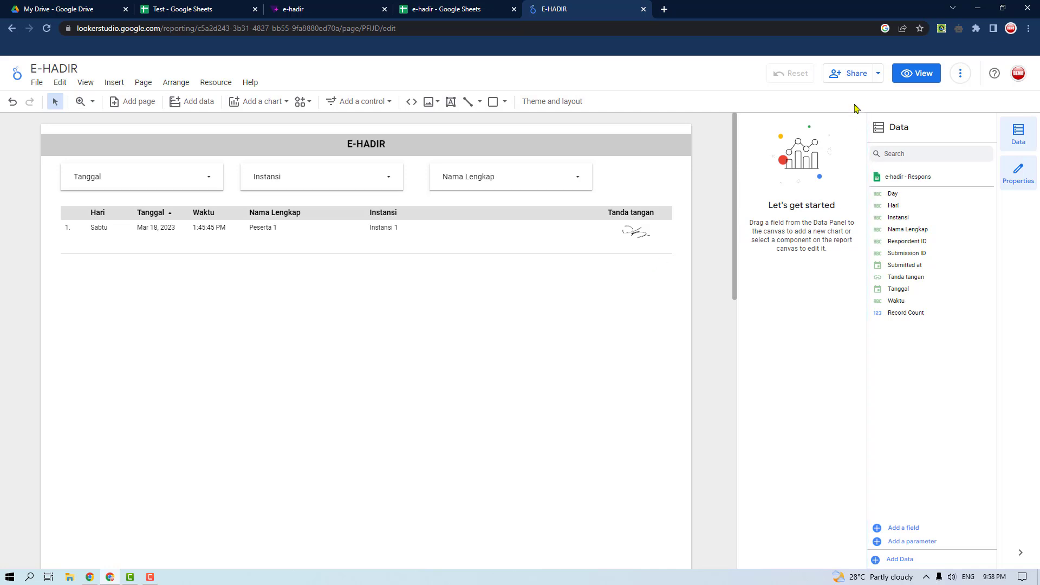
# Step: Share the report with link access set to Public as Viewer, copy its link and save the sharing change
pyautogui.click(858, 77)
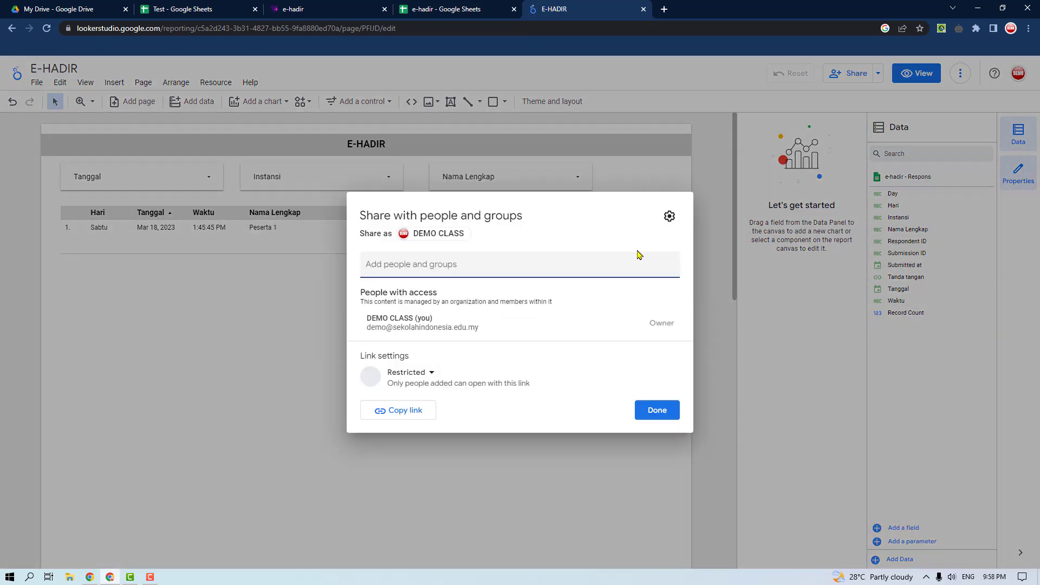
pyautogui.click(432, 374)
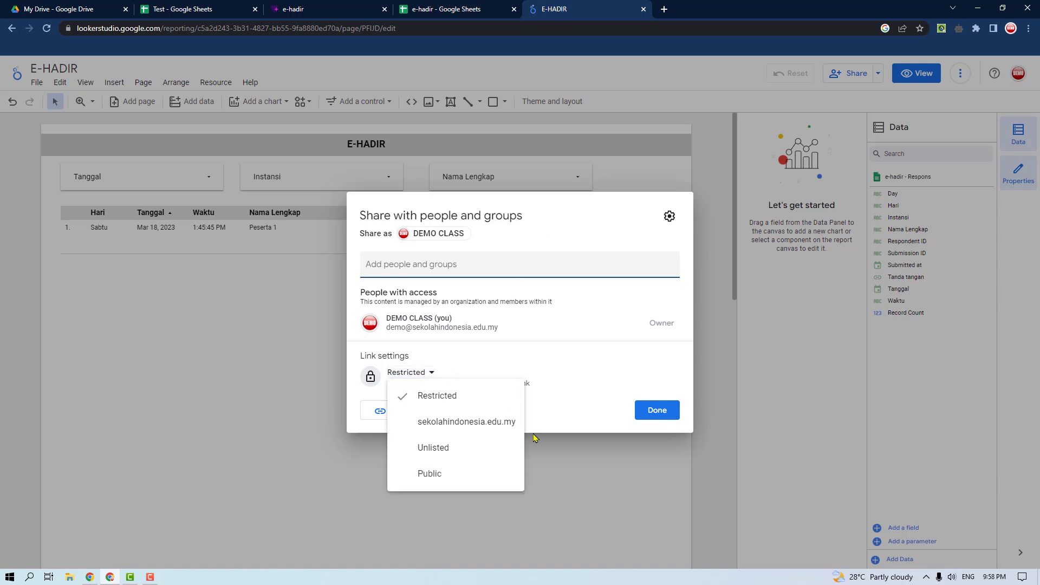
pyautogui.click(445, 477)
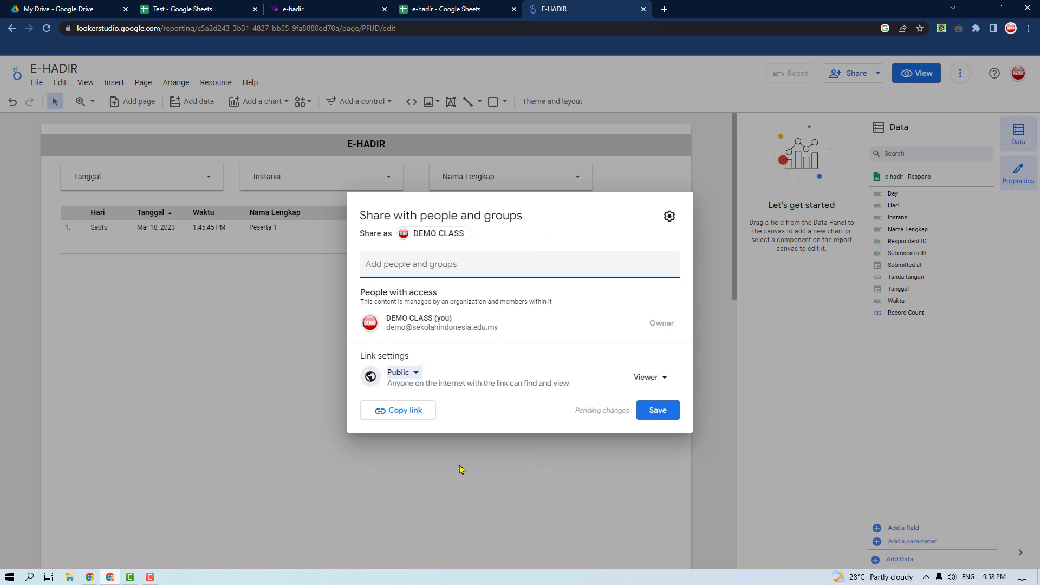
pyautogui.click(398, 413)
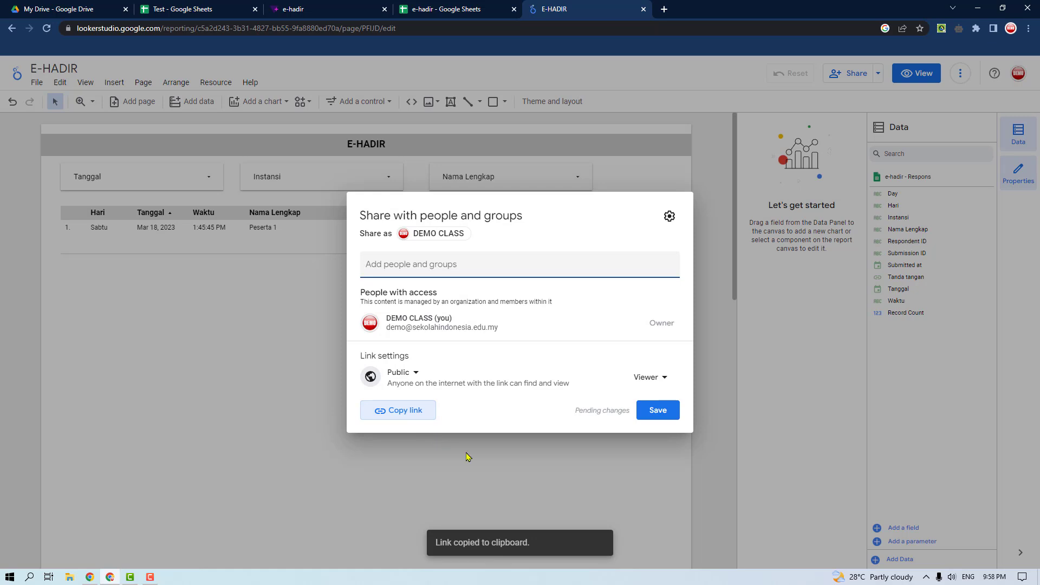
pyautogui.click(656, 413)
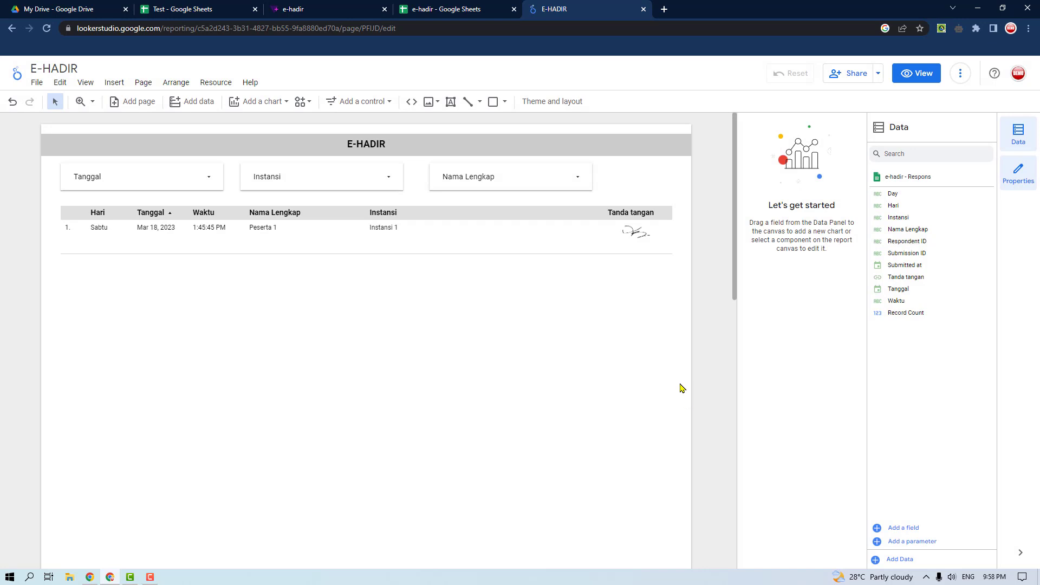
# Step: In the Tally e-hadir form settings, enable Redirect on completion with the copied Looker Studio report link and save the changes
pyautogui.click(317, 11)
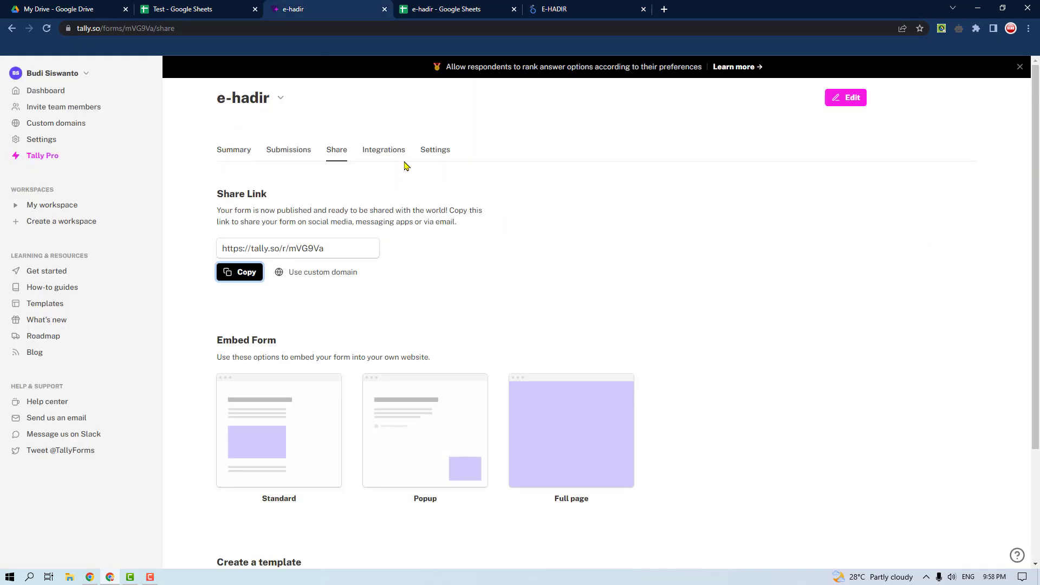
pyautogui.click(383, 150)
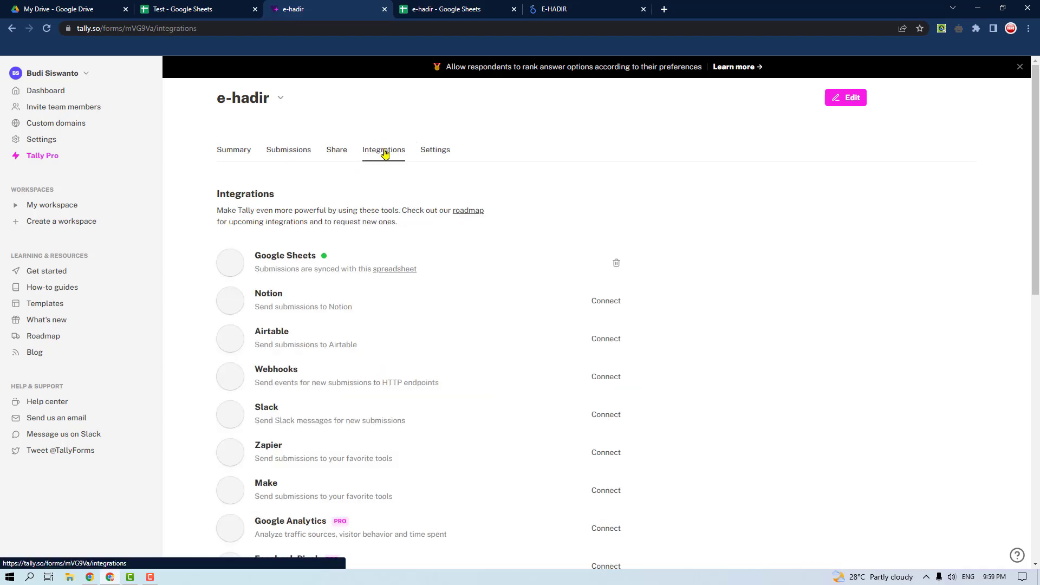
pyautogui.click(438, 153)
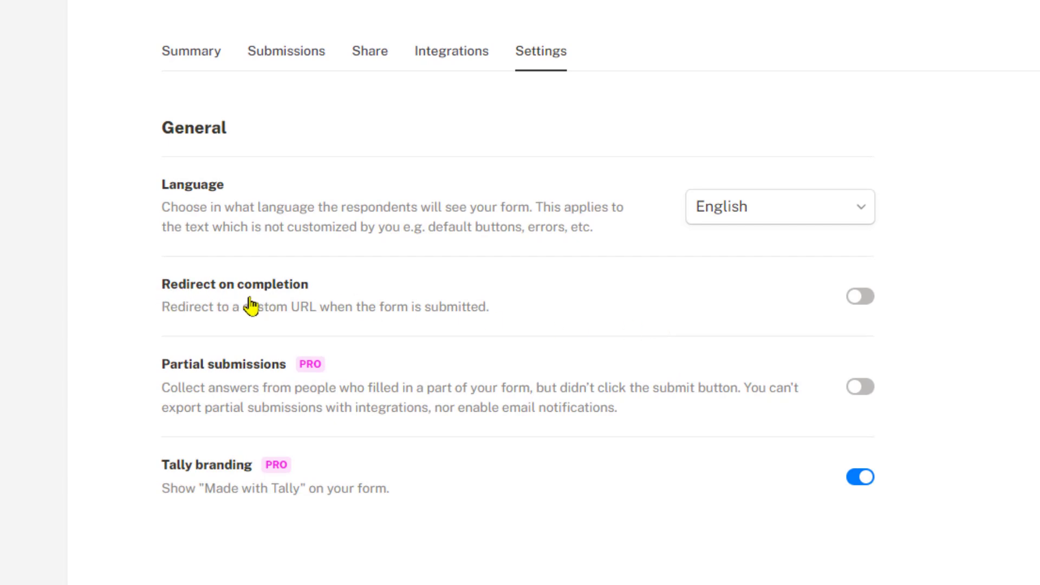
pyautogui.click(862, 297)
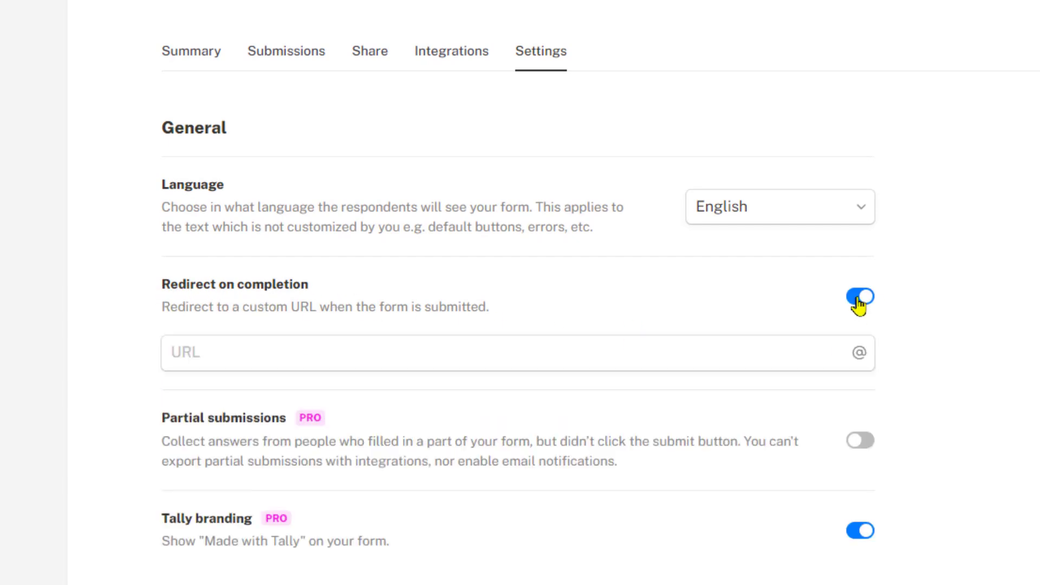
pyautogui.rightClick(222, 346)
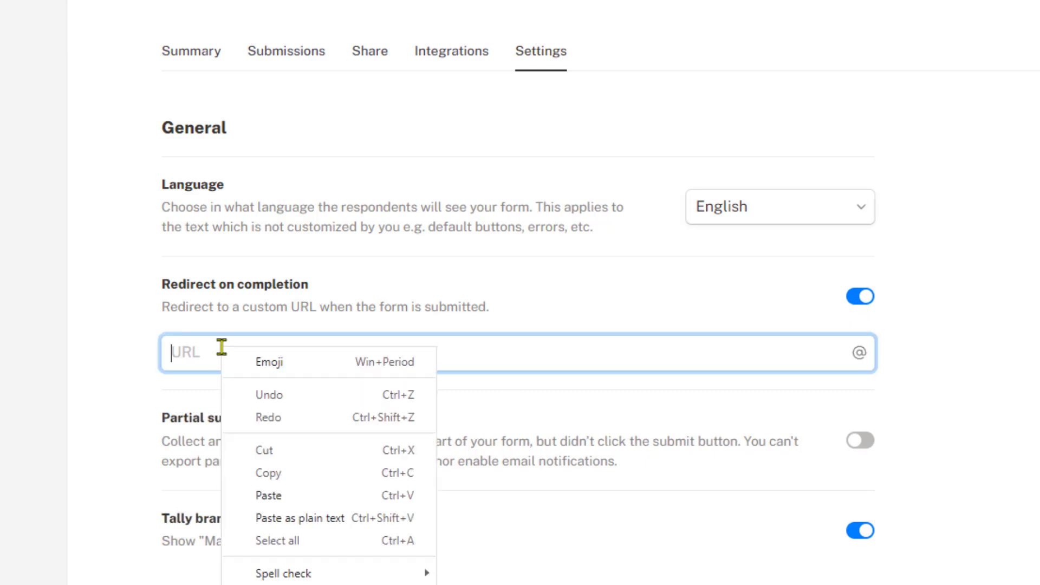
pyautogui.click(273, 432)
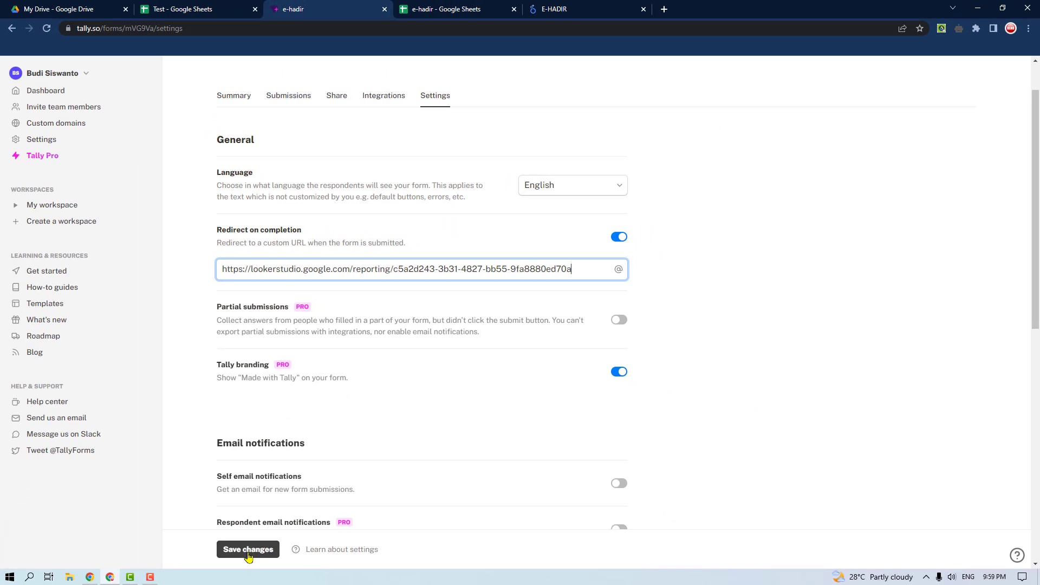
pyautogui.click(248, 550)
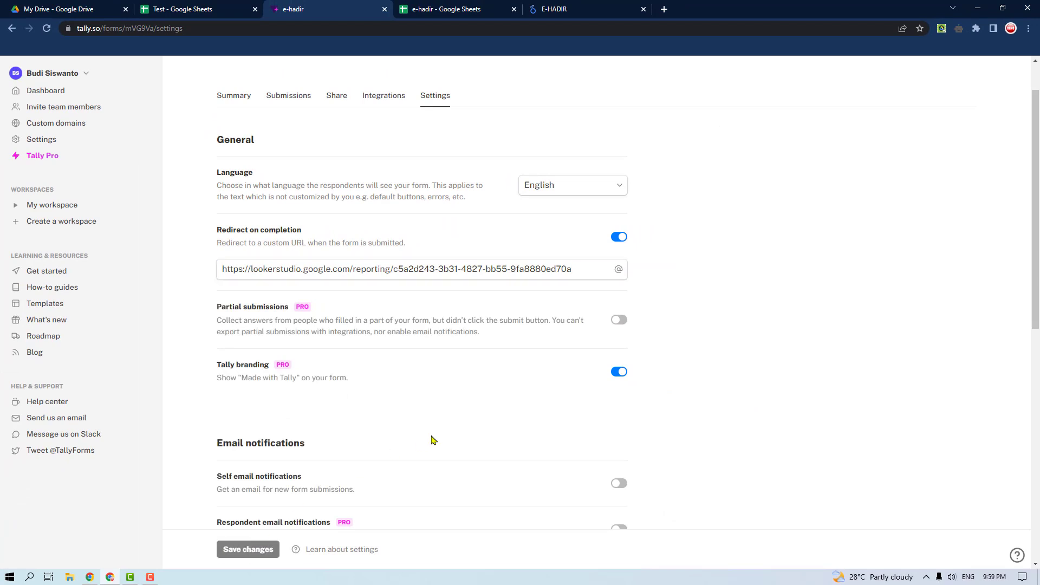
pyautogui.scroll(1, 433, 440)
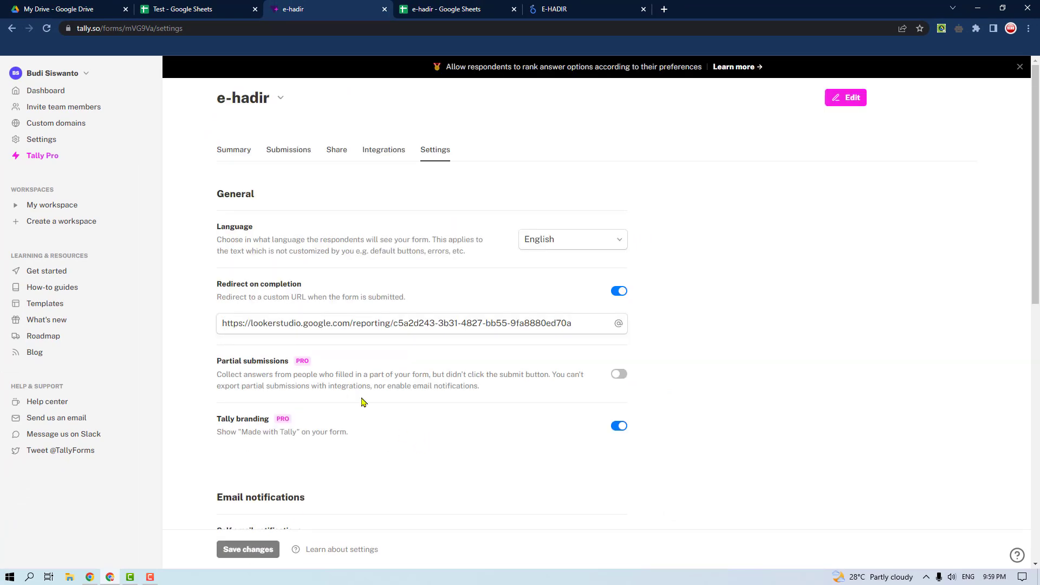
# Step: In the other browser window, reopen the e-hadir form and submit a response for Peserta 2 with a freehand signature
pyautogui.click(89, 575)
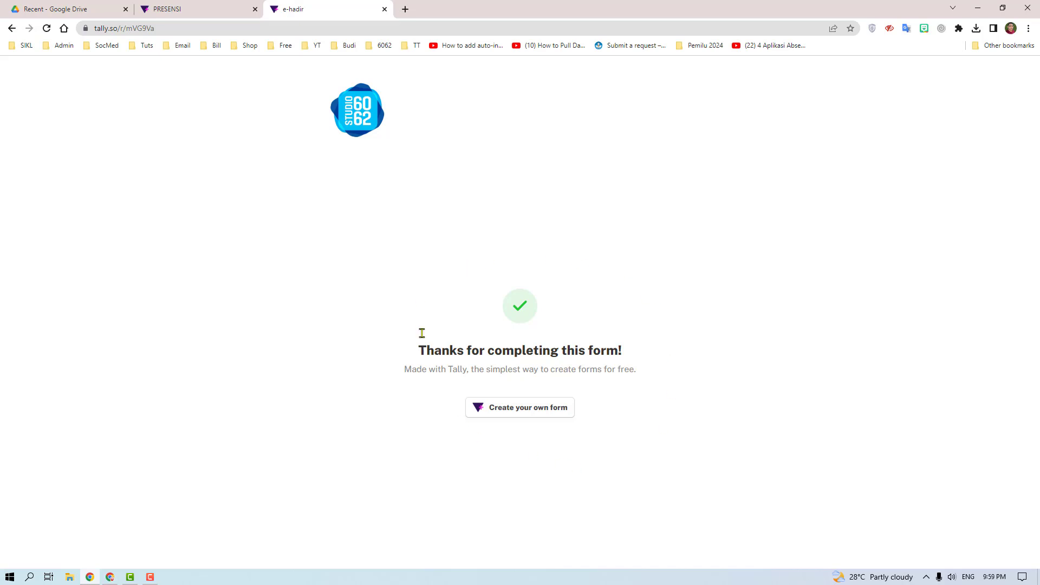
pyautogui.click(11, 28)
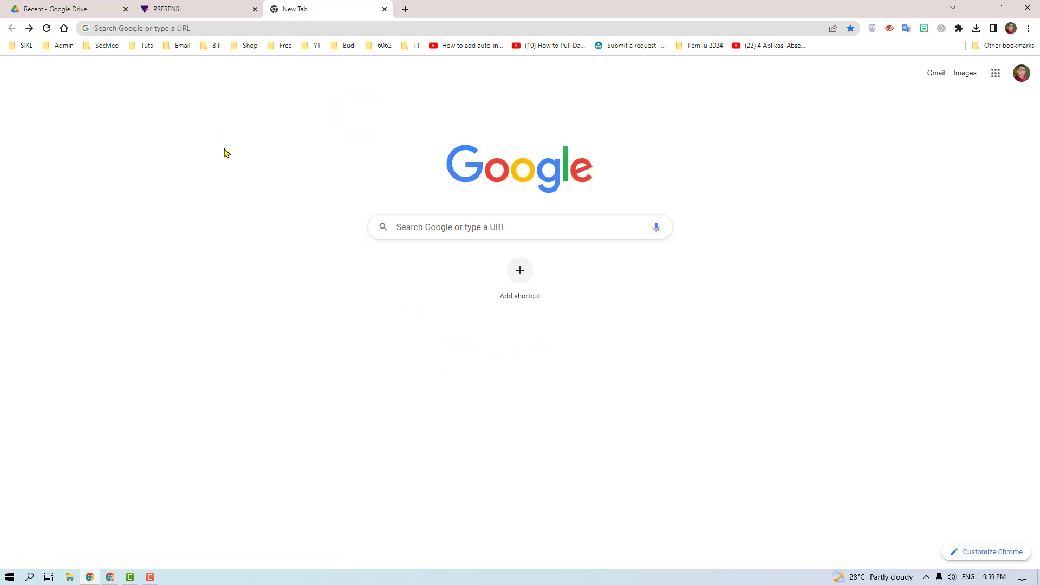
pyautogui.click(30, 28)
pyautogui.click(438, 251)
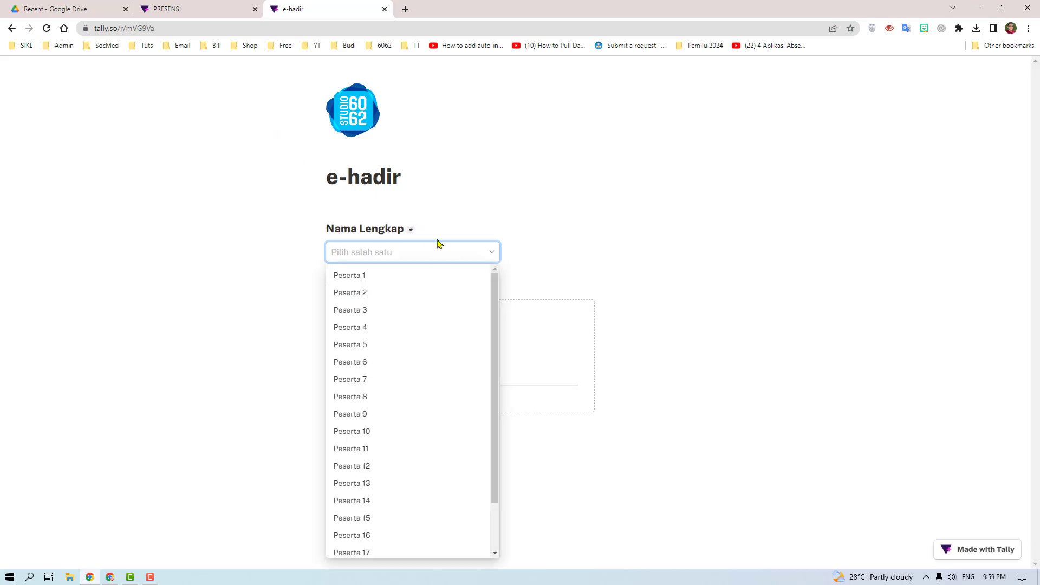
pyautogui.click(353, 292)
pyautogui.moveTo(390, 358)
pyautogui.mouseDown()
pyautogui.moveTo(487, 349)
pyautogui.moveTo(517, 334)
pyautogui.moveTo(458, 305)
pyautogui.mouseUp()
pyautogui.click(360, 439)
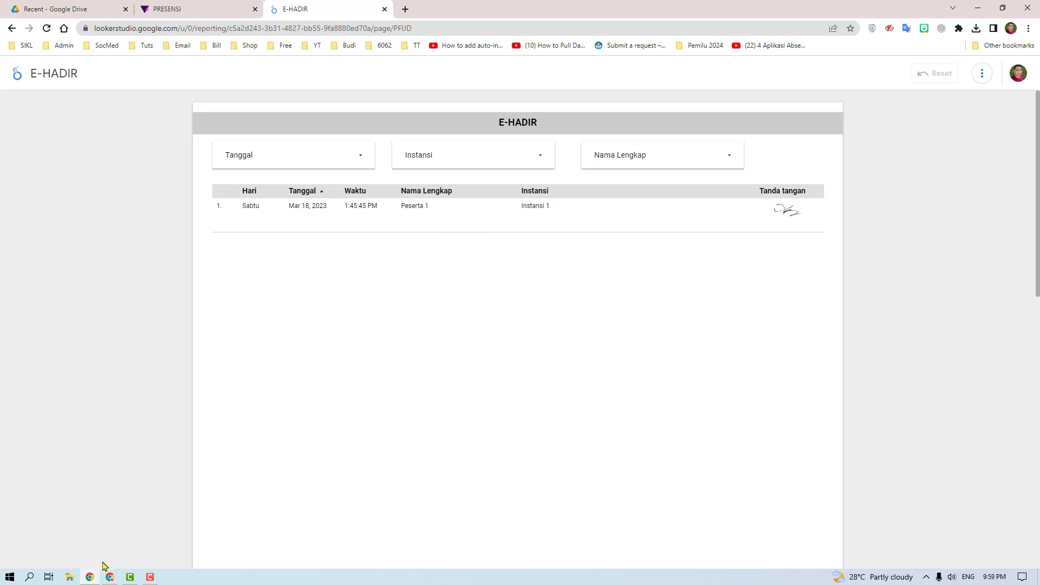
# Step: Return to the E-HADIR report editor in the first browser window and refresh the report data
pyautogui.click(110, 576)
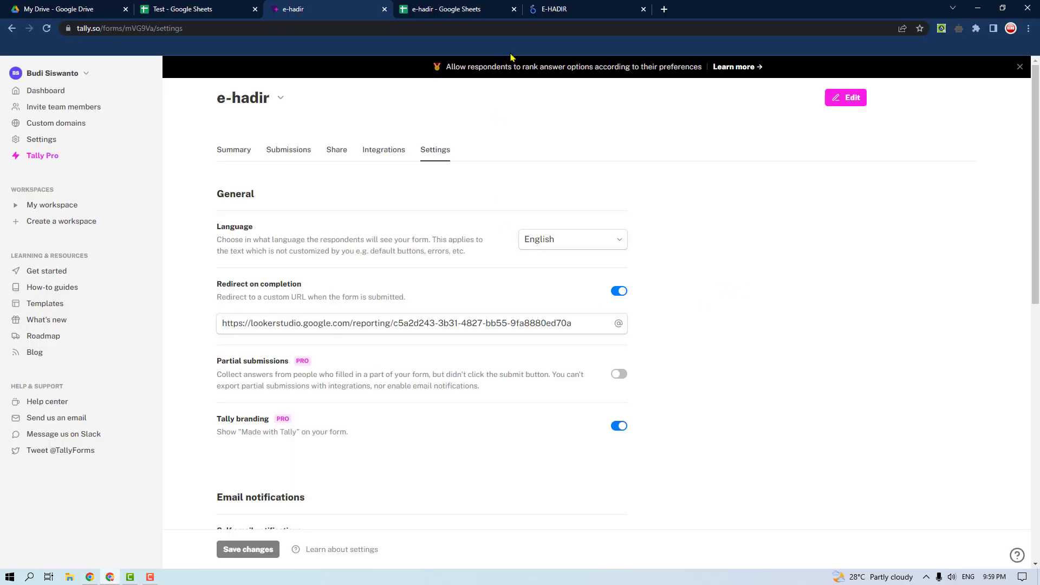
pyautogui.click(574, 7)
pyautogui.click(960, 73)
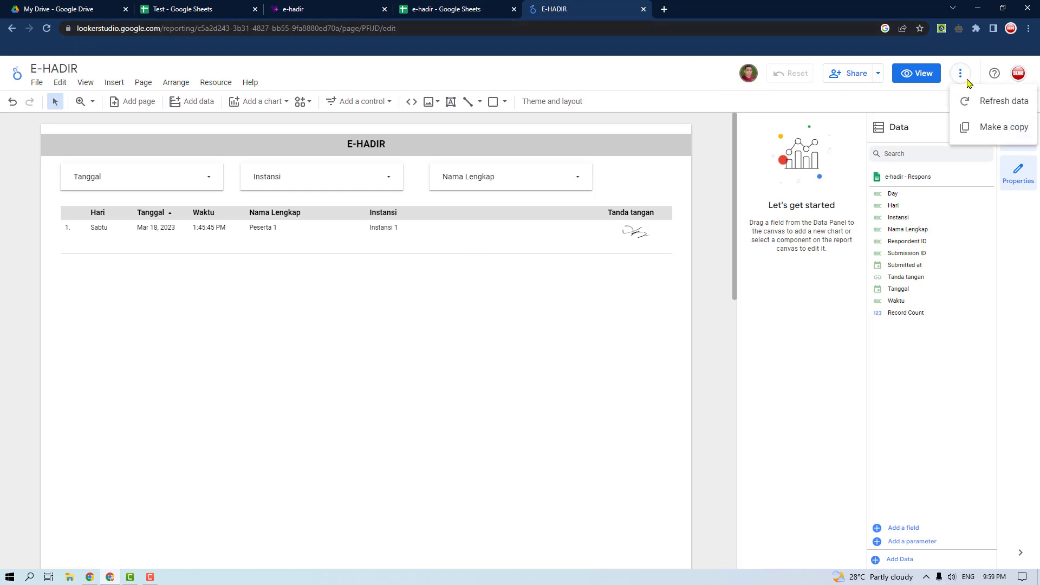
pyautogui.click(978, 103)
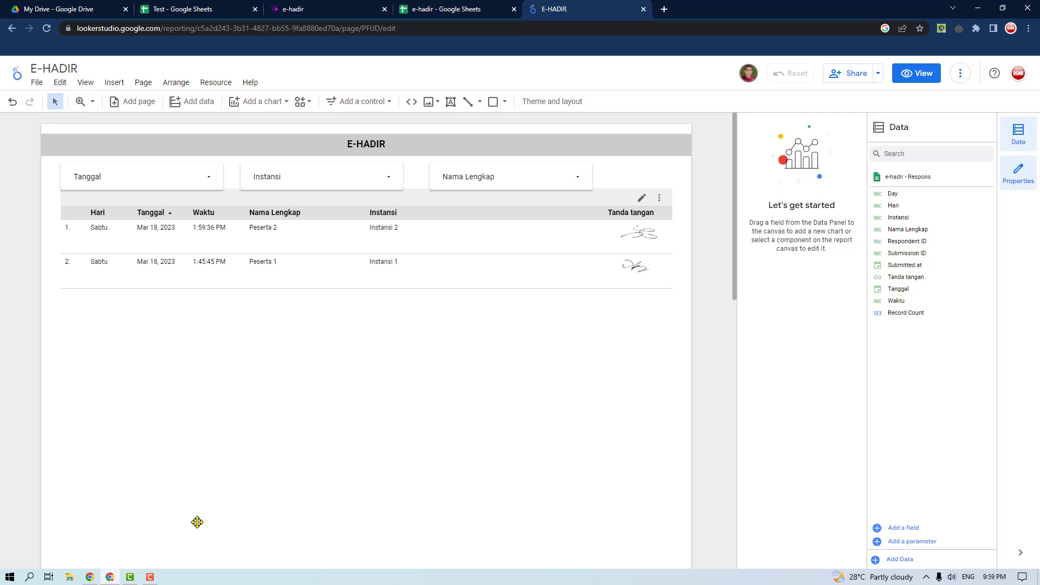
# Step: Reload the public E-HADIR report view in the other browser window to check the Peserta 2 entry
pyautogui.click(90, 577)
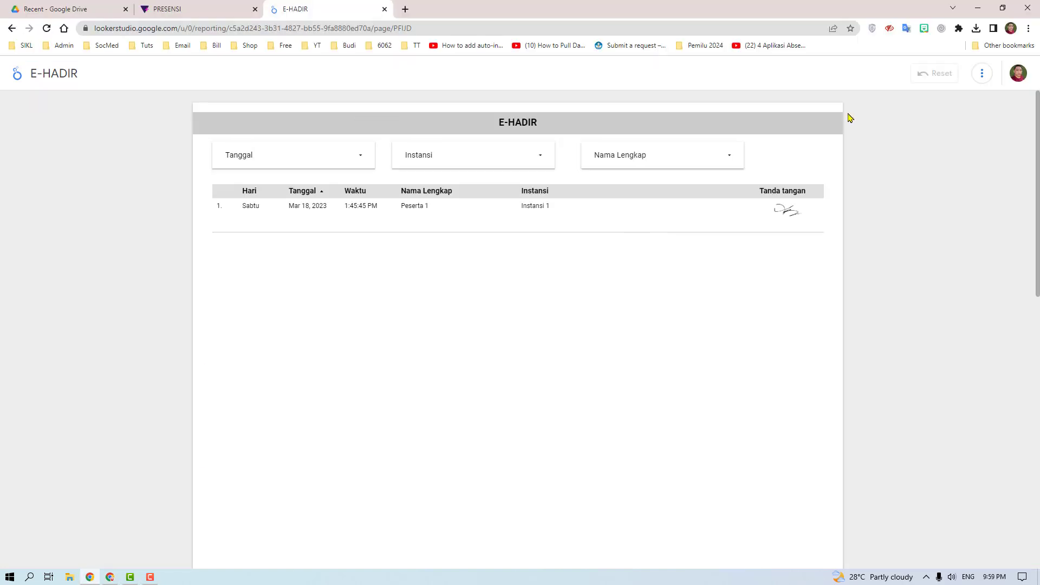
pyautogui.click(985, 78)
pyautogui.click(46, 28)
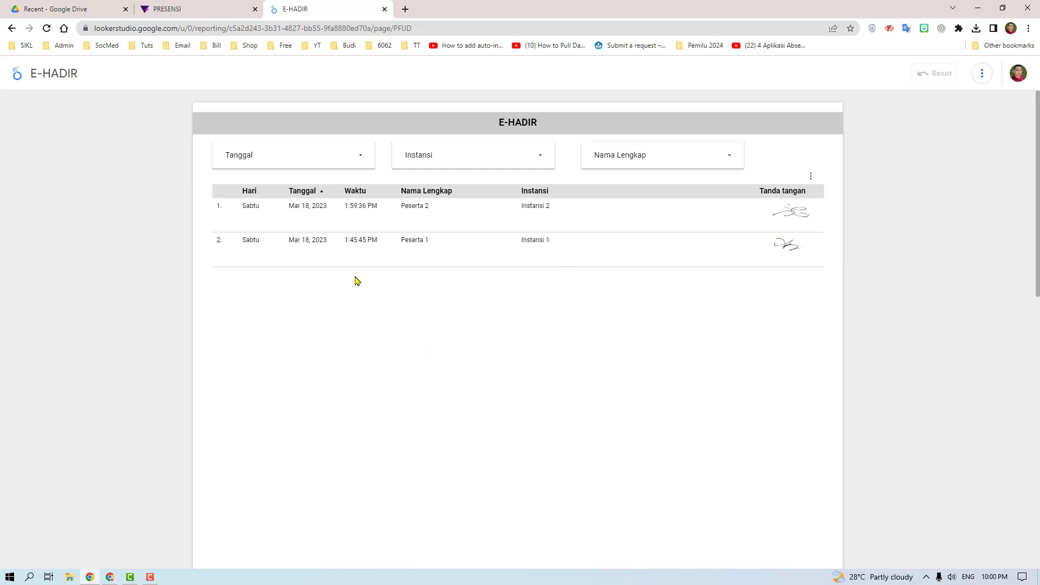
# Step: Go back to the e-hadir form and submit a response for Peserta 3 with a freehand signature
pyautogui.click(11, 29)
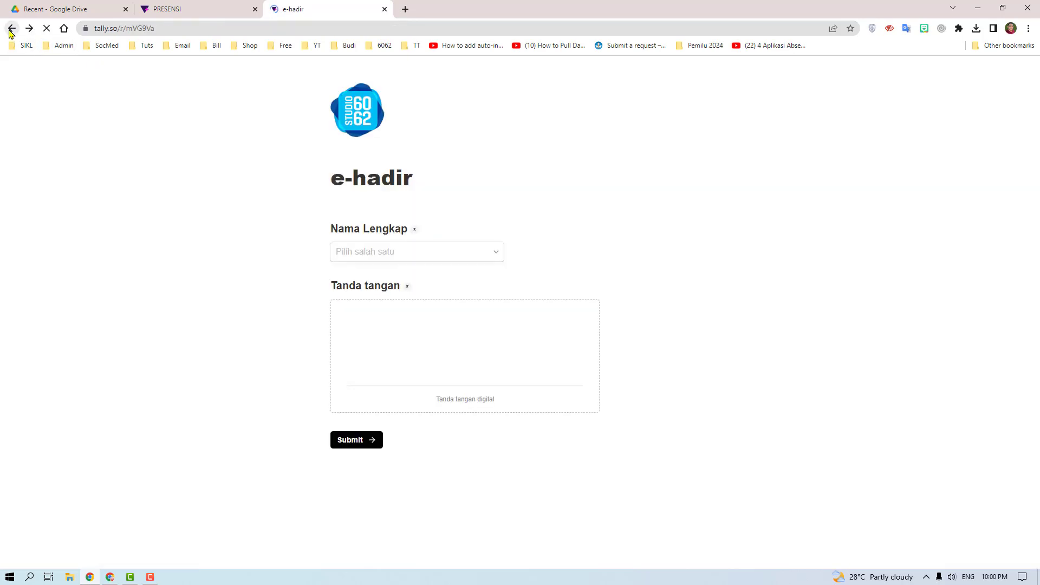
pyautogui.click(448, 252)
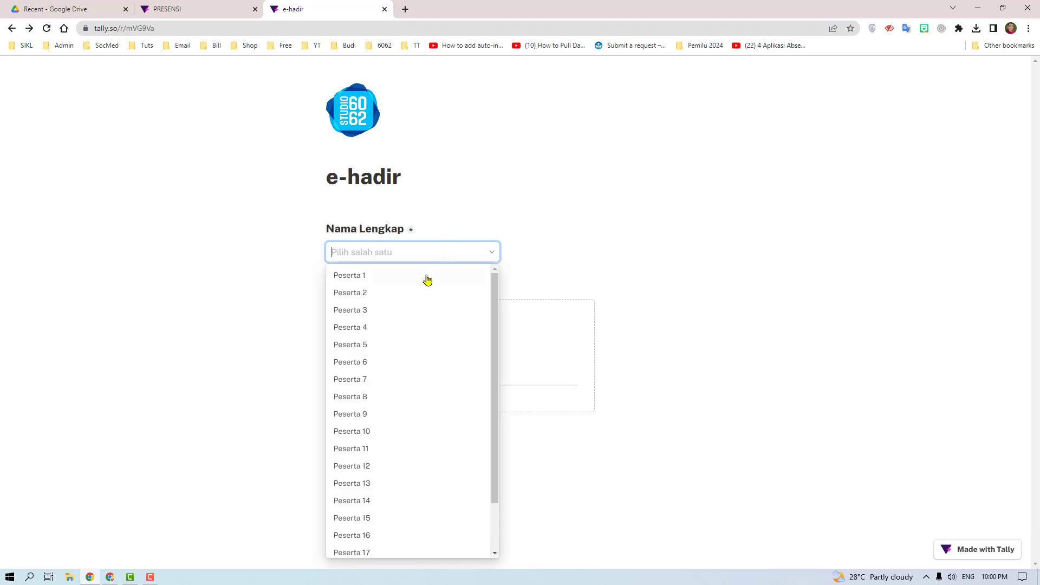
pyautogui.click(368, 313)
pyautogui.moveTo(410, 359)
pyautogui.mouseDown()
pyautogui.moveTo(520, 343)
pyautogui.moveTo(495, 350)
pyautogui.mouseUp()
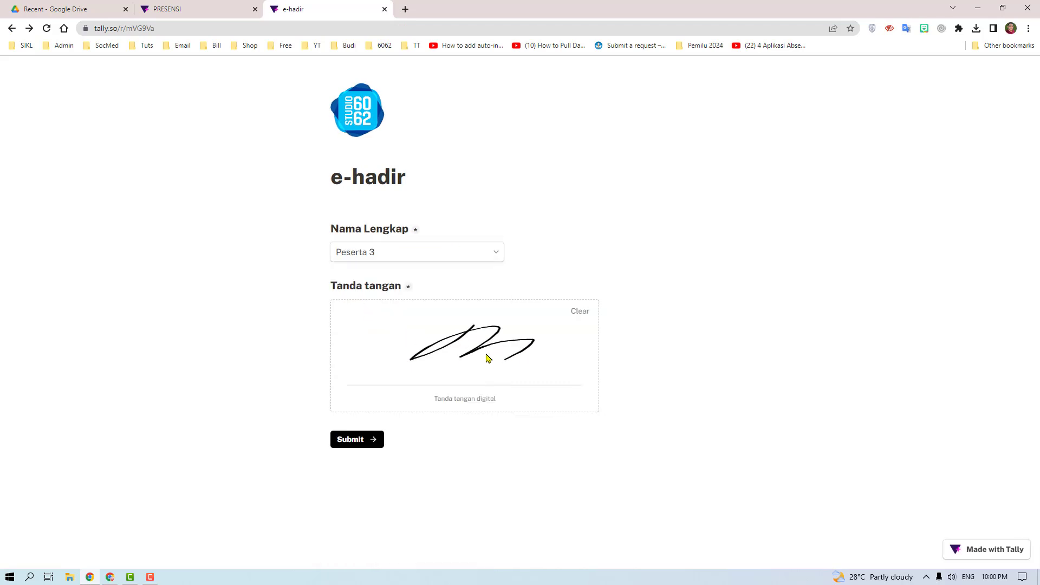
pyautogui.click(352, 440)
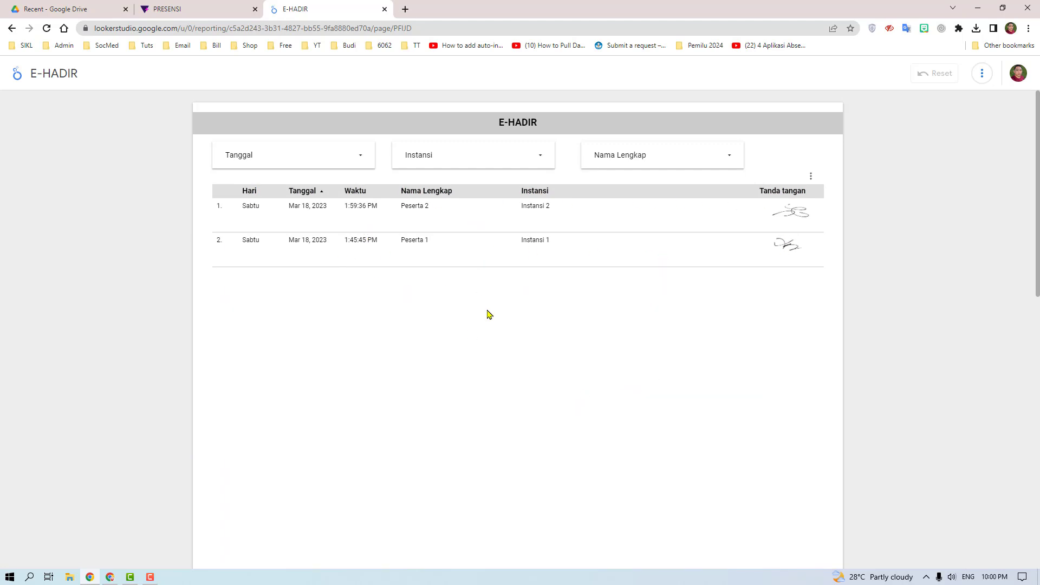
# Step: Refresh the data in the E-HADIR report editor again after the Peserta 3 submission
pyautogui.click(111, 575)
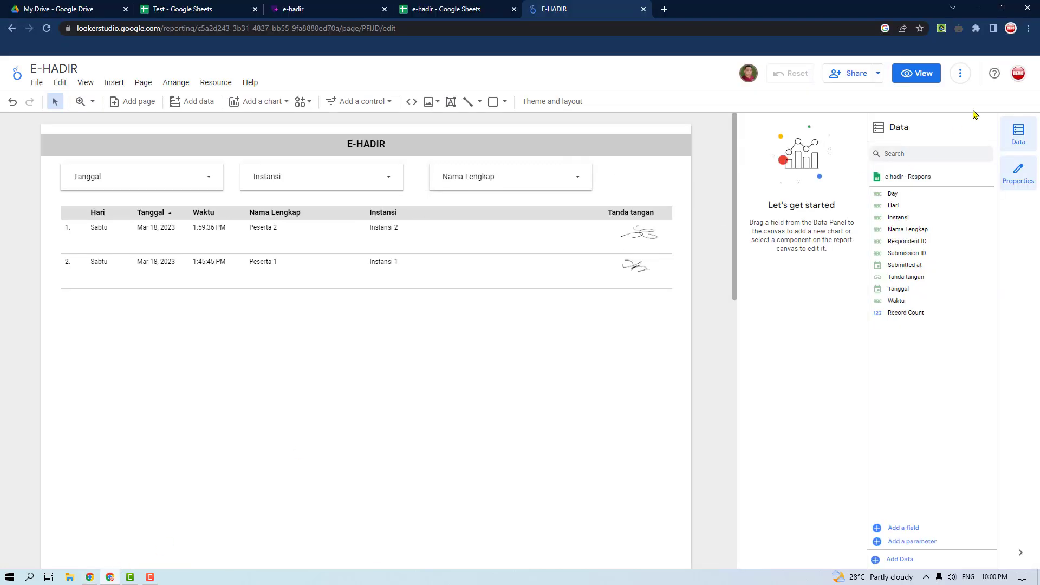
pyautogui.click(960, 74)
pyautogui.click(971, 104)
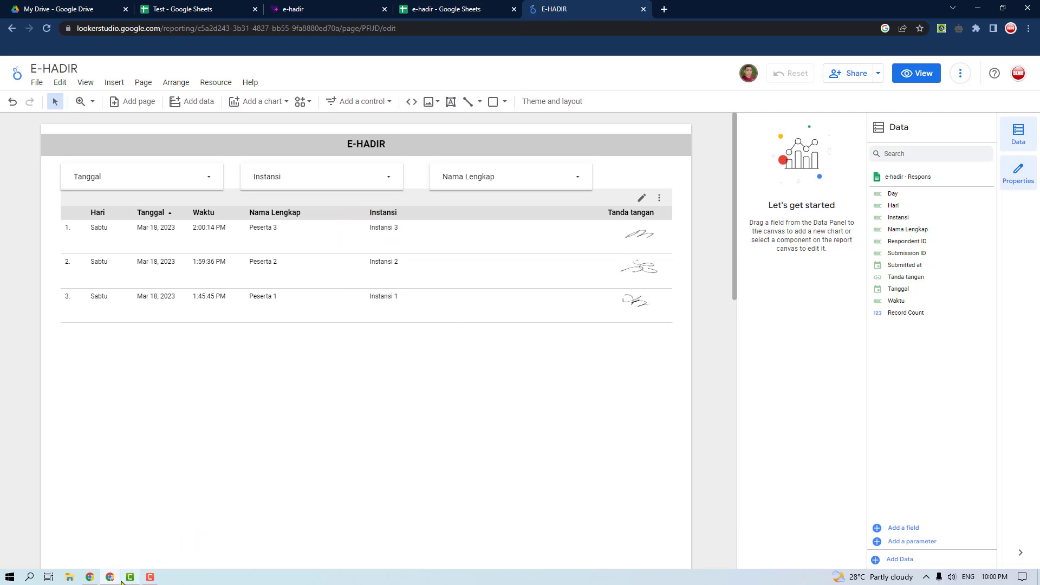
# Step: Reload the public E-HADIR report view to check the Peserta 3 entry, and open the table's context options
pyautogui.click(91, 578)
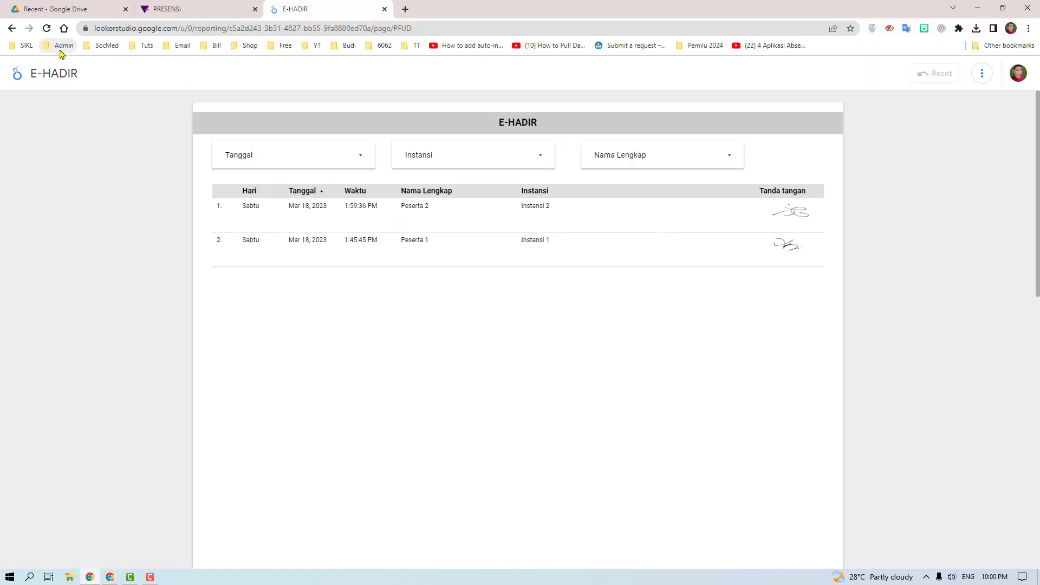
pyautogui.click(47, 28)
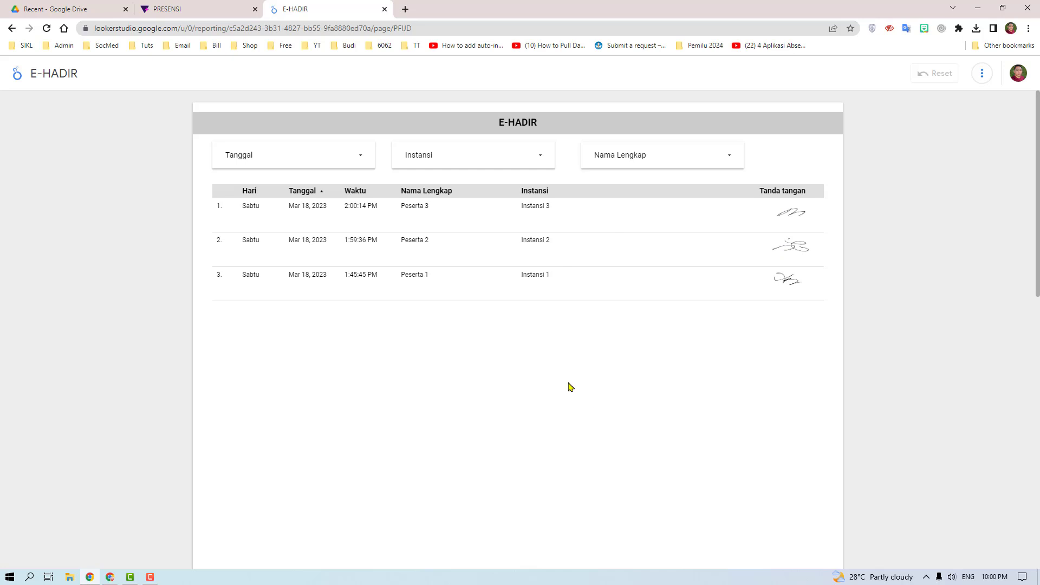
pyautogui.rightClick(564, 359)
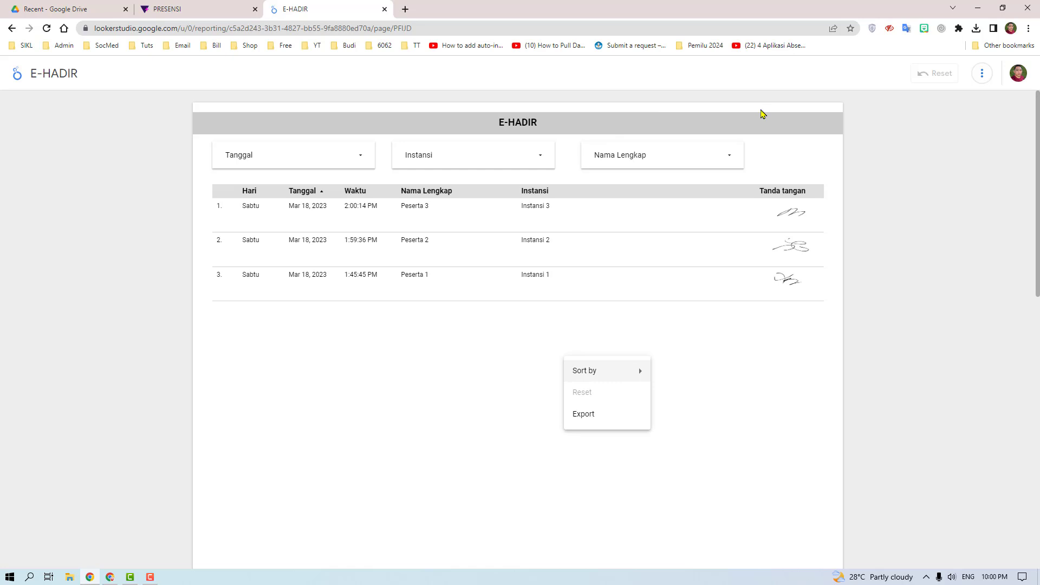
# Step: Check the public E-HADIR report's viewer options, including the page-level PDF download, without choosing any
pyautogui.rightClick(761, 116)
pyautogui.click(995, 84)
pyautogui.click(983, 74)
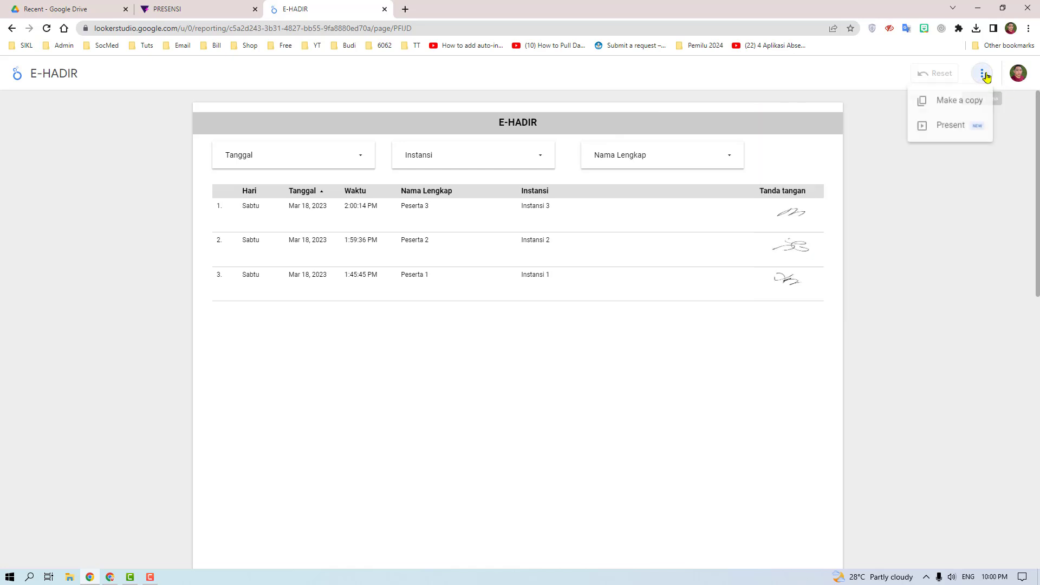
pyautogui.click(498, 390)
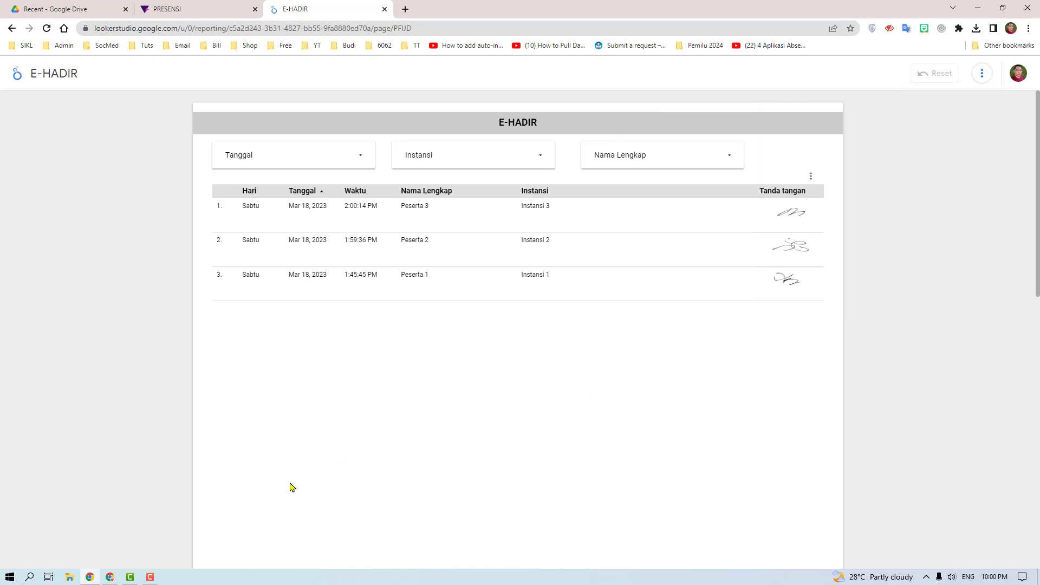
pyautogui.rightClick(200, 151)
pyautogui.click(309, 397)
pyautogui.rightClick(201, 160)
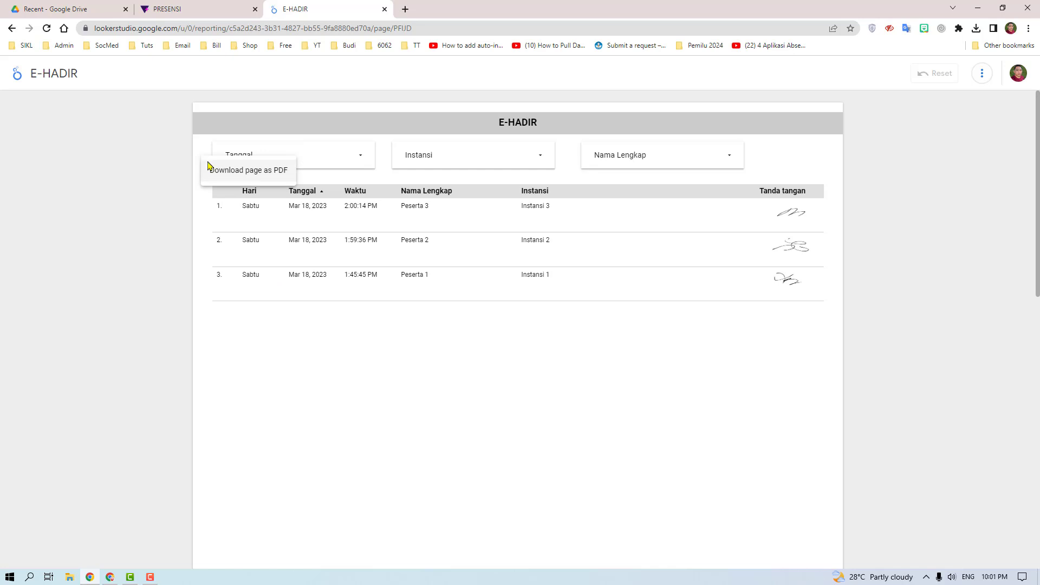
pyautogui.click(265, 511)
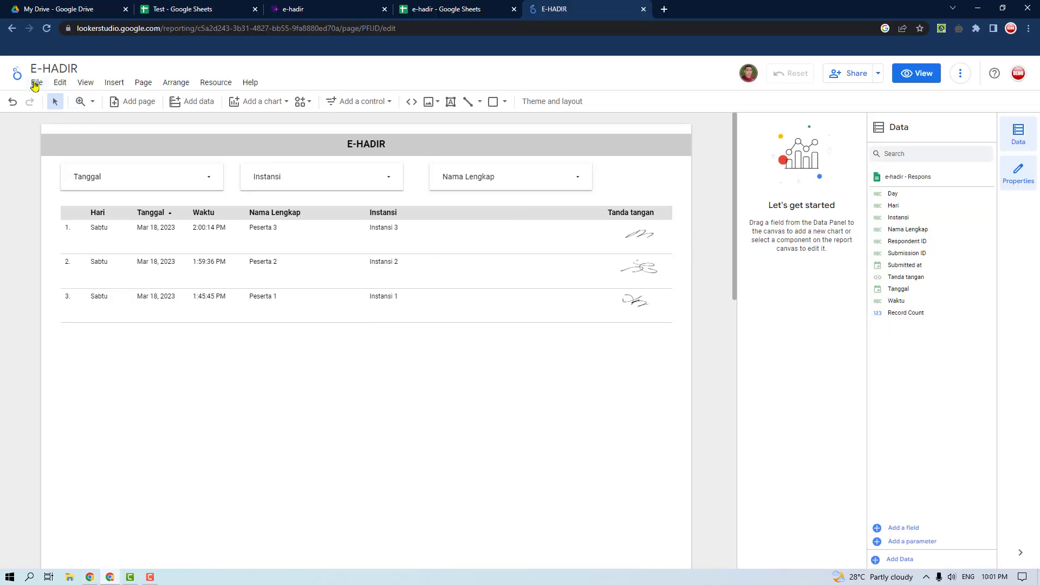
# Step: In the E-HADIR report editor, open the option to download the report as PDF
pyautogui.click(36, 83)
pyautogui.moveTo(92, 229)
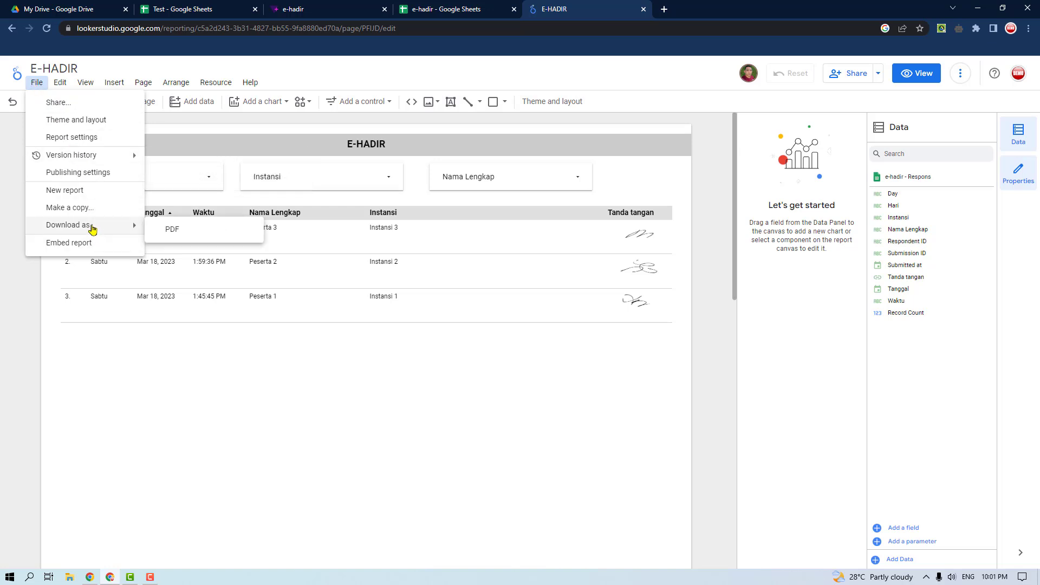
pyautogui.click(180, 232)
pyautogui.click(577, 238)
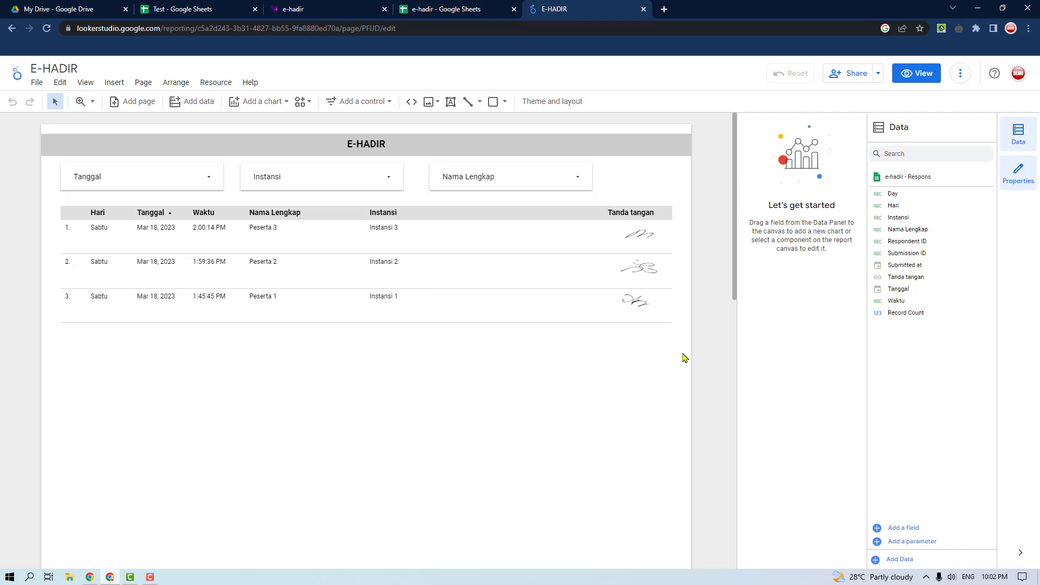
# Step: Review the Respons sheet of the e-hadir spreadsheet and the Tally form's settings, and return to the E-HADIR report editor
pyautogui.click(447, 10)
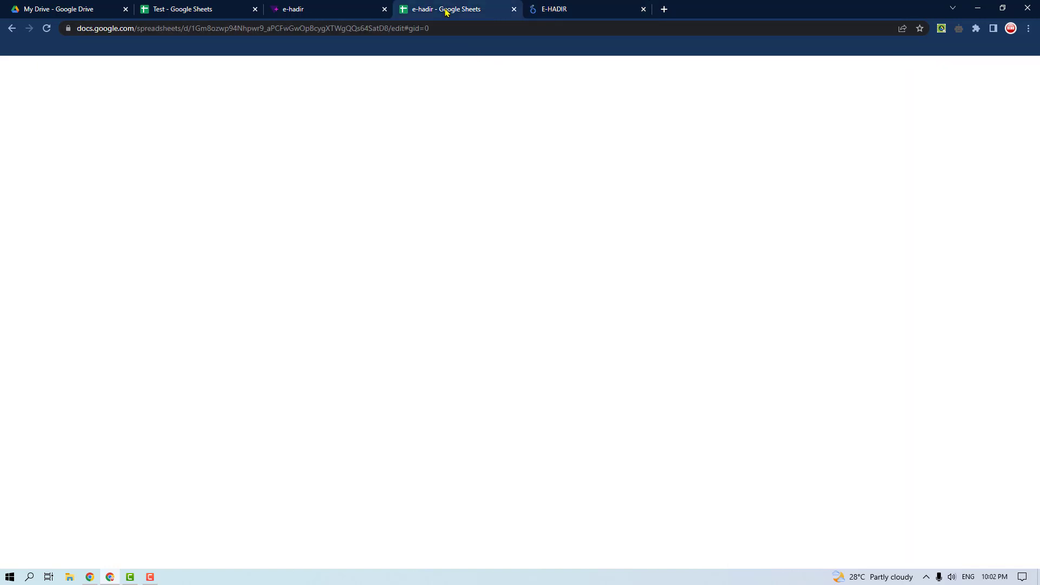
pyautogui.click(399, 263)
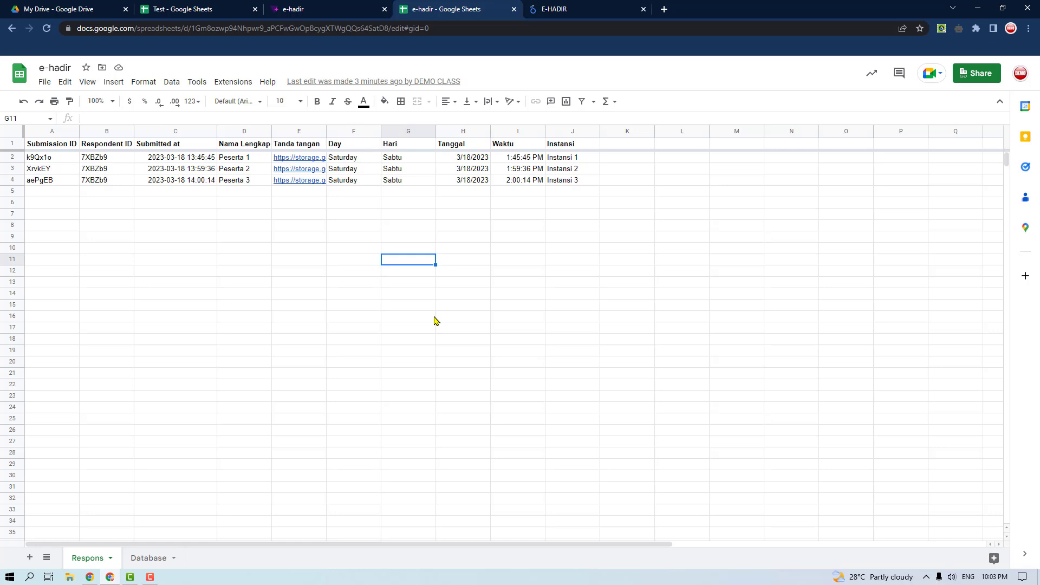
pyautogui.click(328, 12)
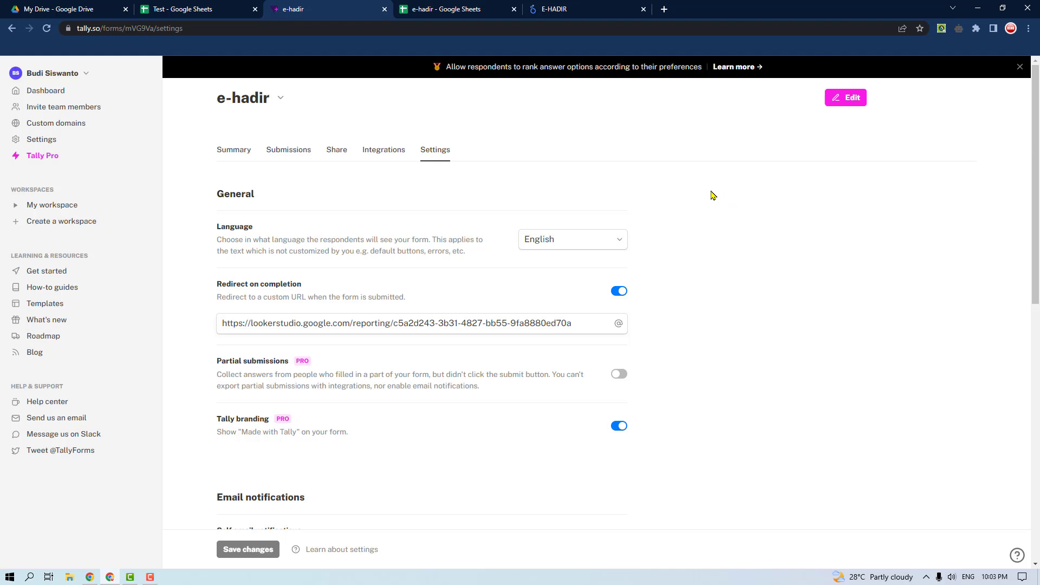
pyautogui.click(584, 13)
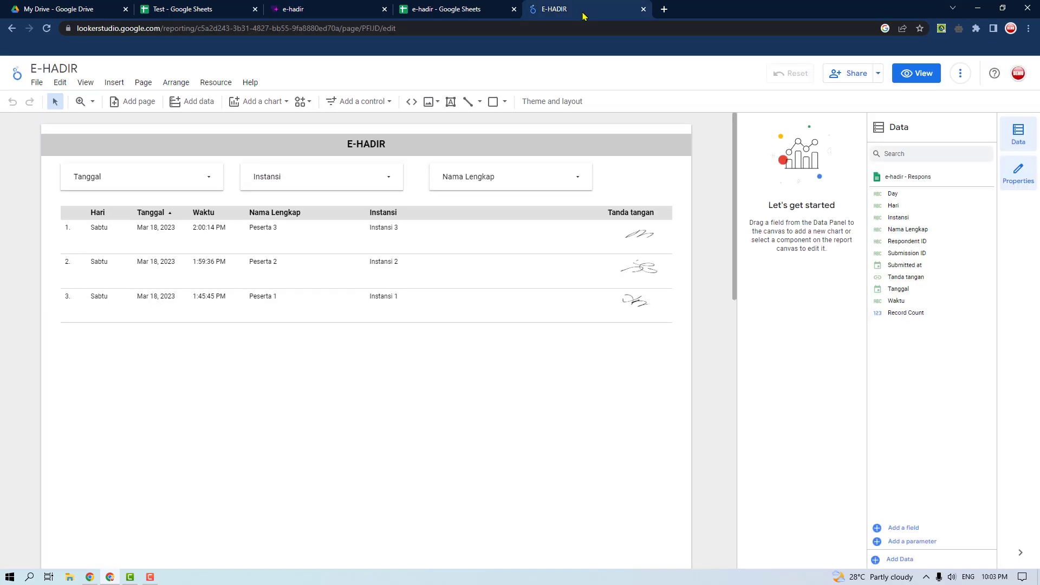